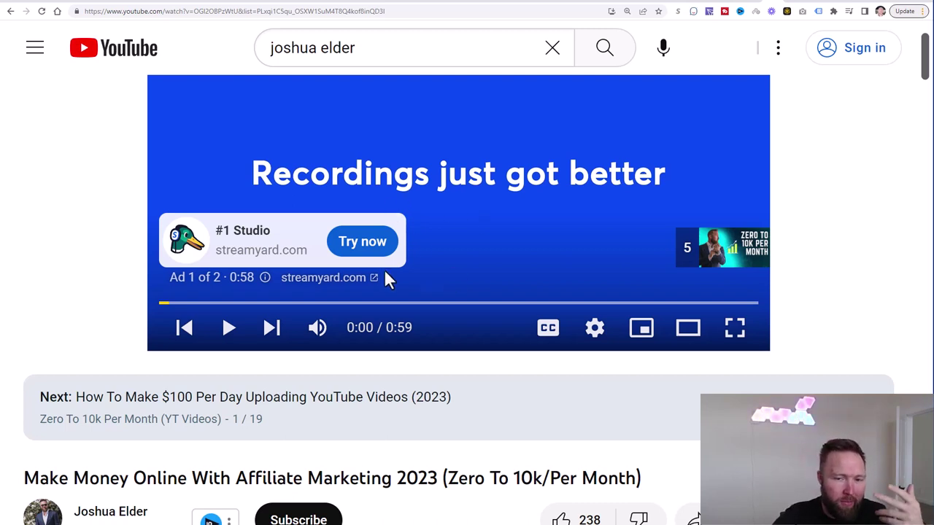
# Step: Look through the 365 Days To 10k folder in Google Drive, the YouTube video's description and the ad funnel flowchart in Miro
pyautogui.click(693, 3)
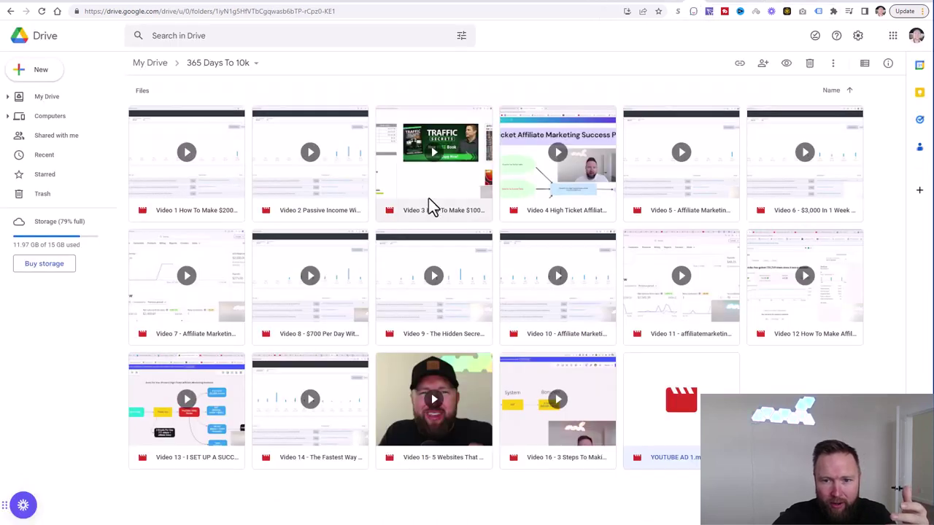
pyautogui.click(768, 4)
pyautogui.scroll(-4, 429, 291)
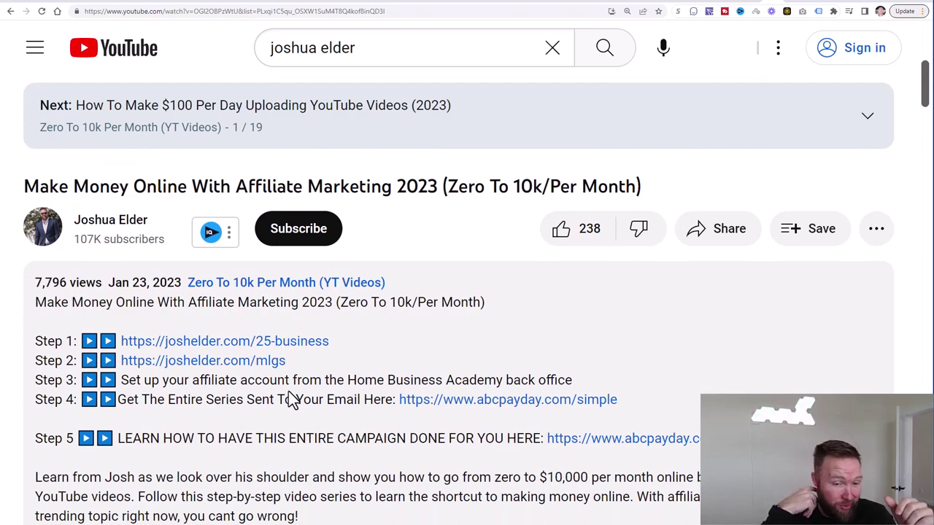
pyautogui.scroll(-7, 296, 384)
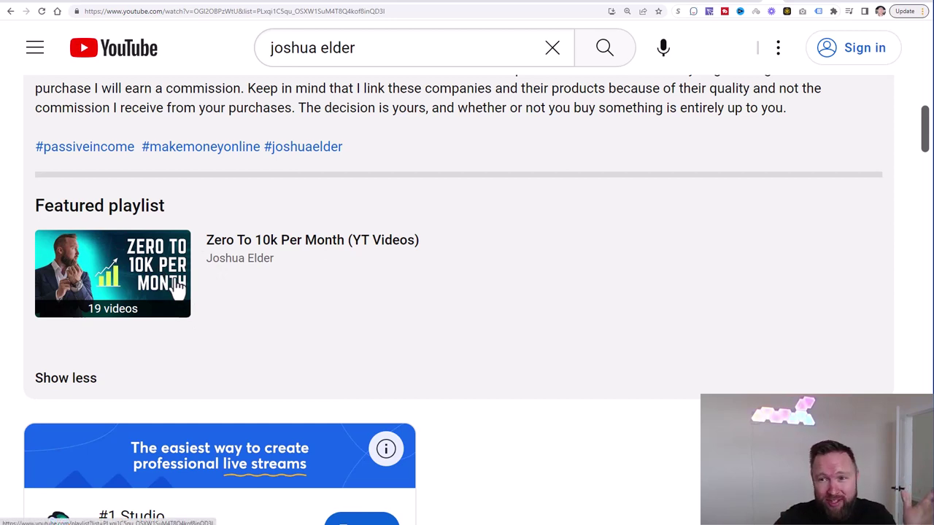
pyautogui.click(660, 2)
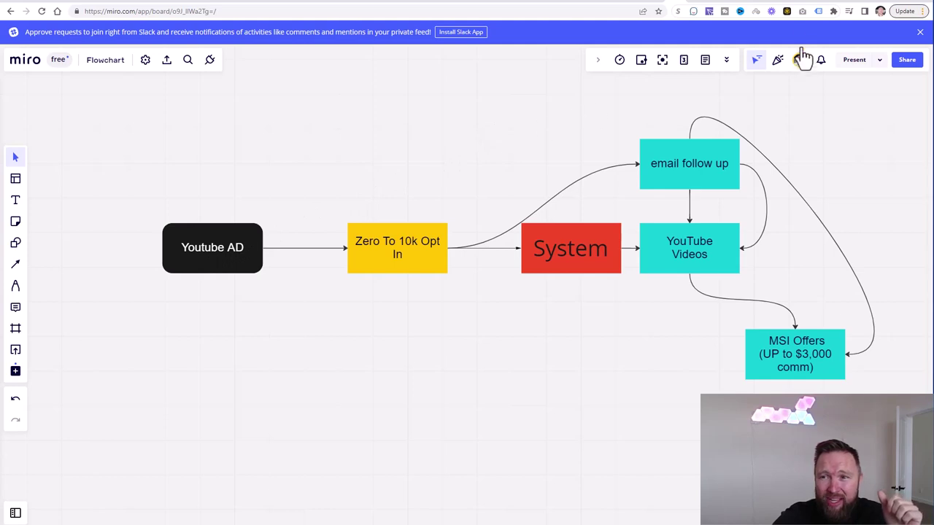
# Step: Search Google for "adwords" and open the Google Ads site from the results
pyautogui.click(803, 4)
pyautogui.write('adwords')
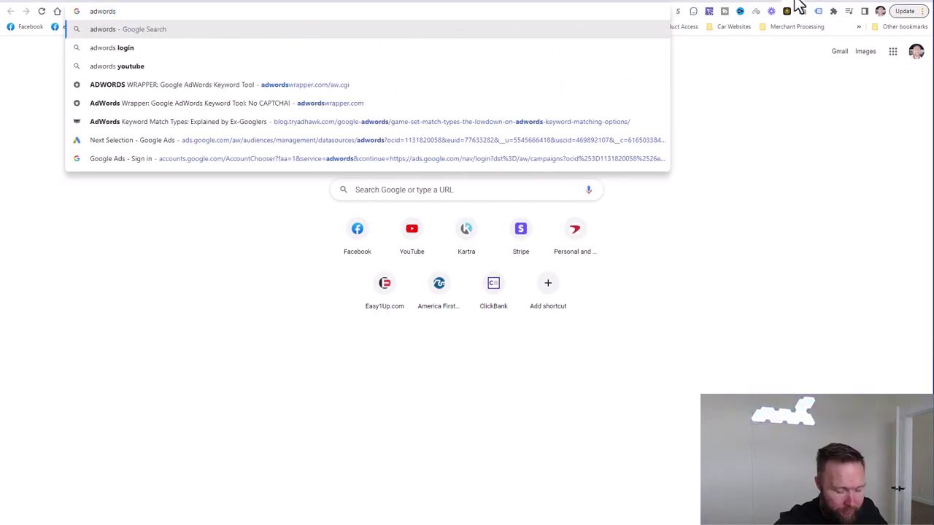
pyautogui.press('Return')
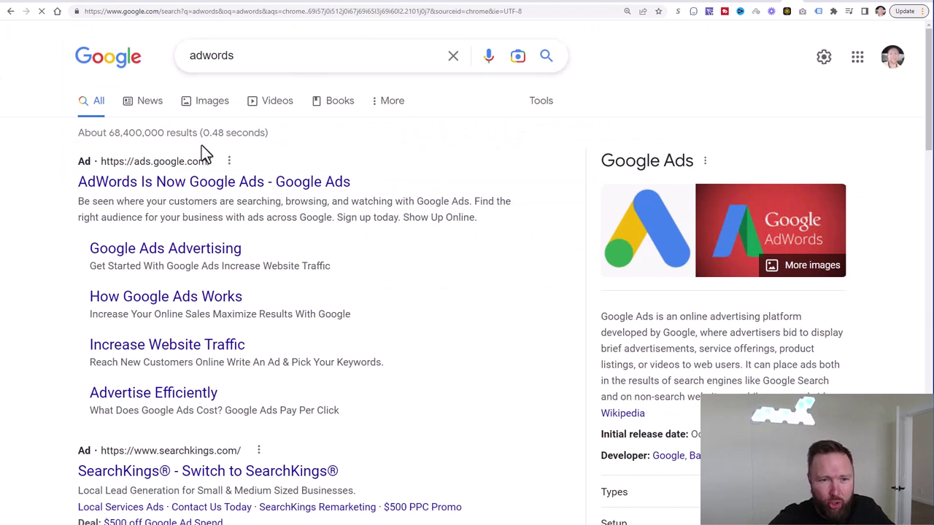
pyautogui.click(192, 187)
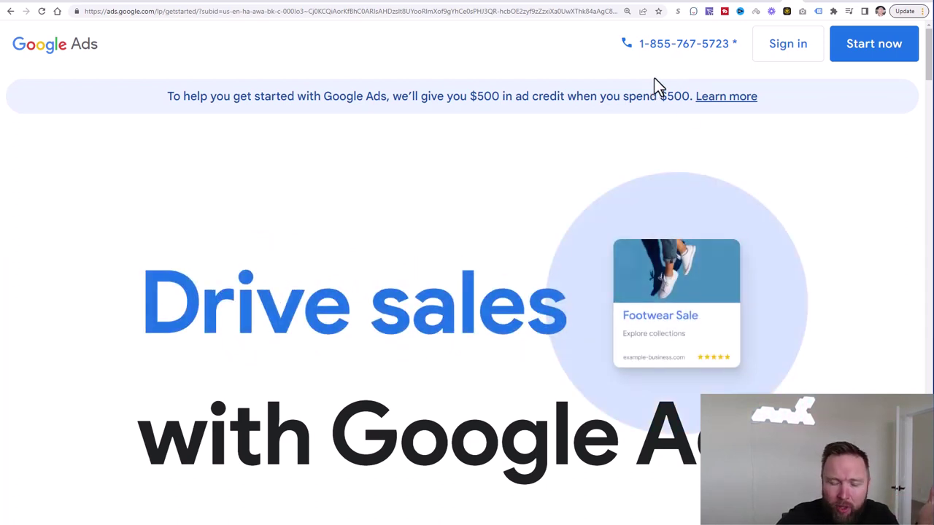
# Step: Switch to the Google Ads account and start a new conversion action that tracks website conversions
pyautogui.click(660, 5)
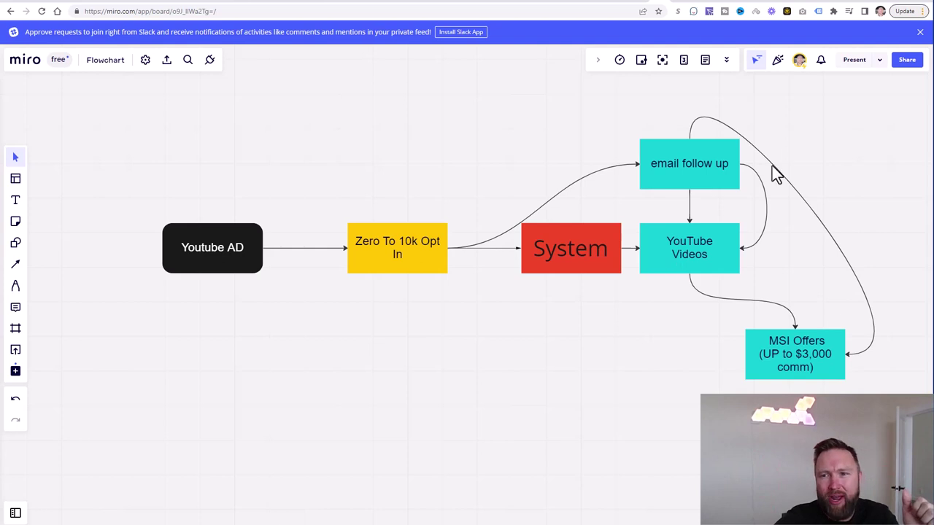
pyautogui.click(673, 3)
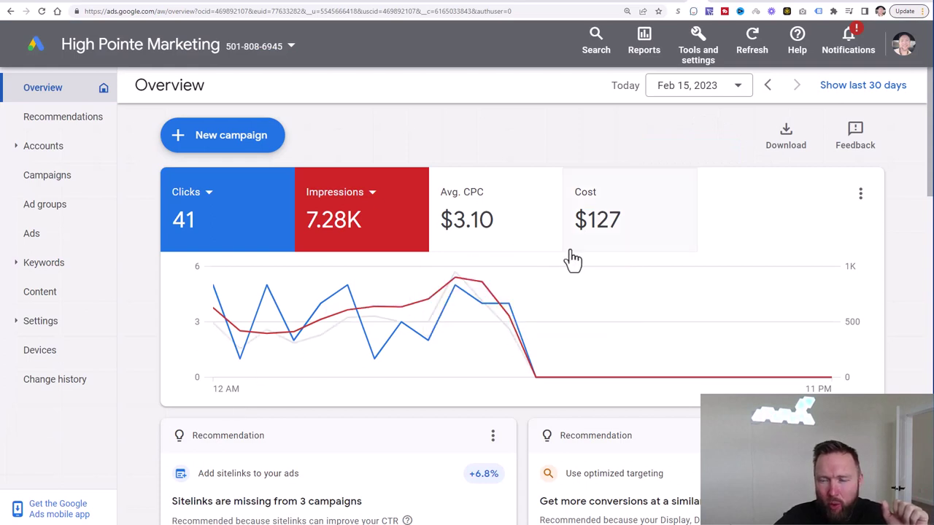
pyautogui.click(715, 57)
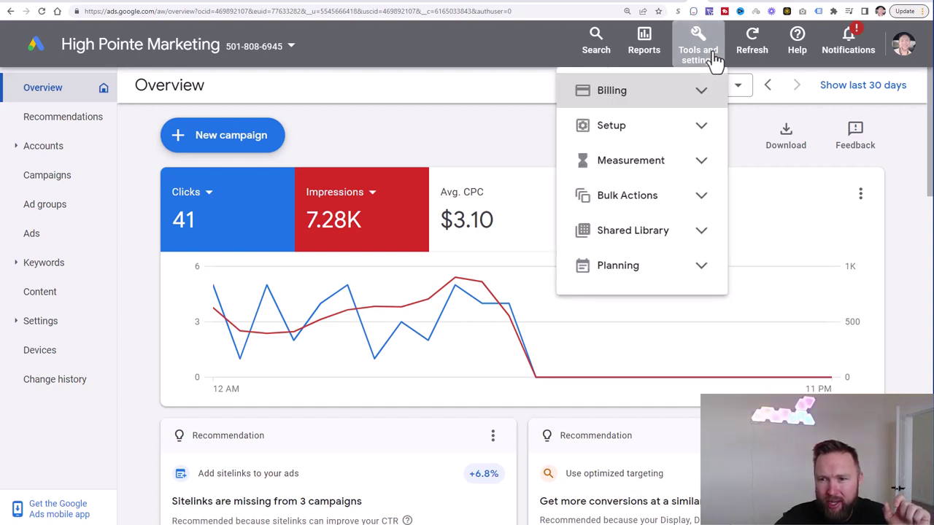
pyautogui.click(704, 161)
pyautogui.click(637, 206)
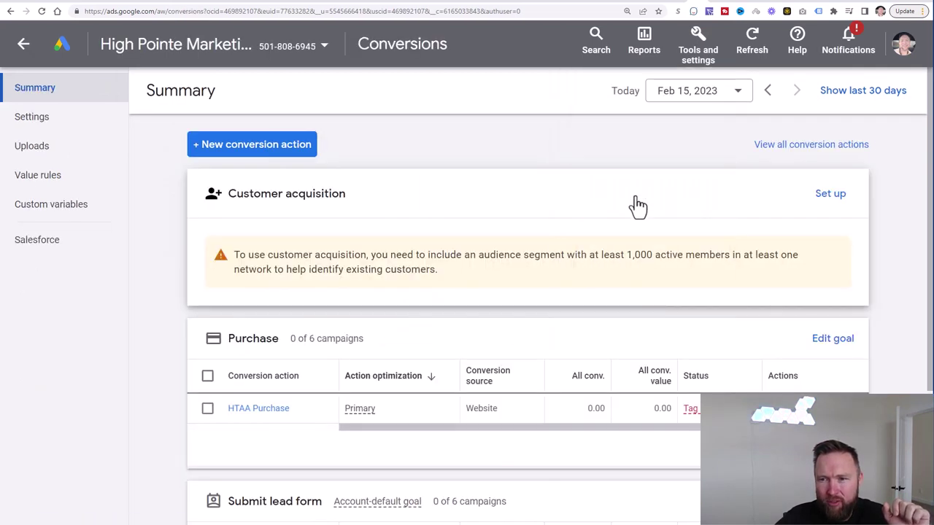
pyautogui.click(259, 146)
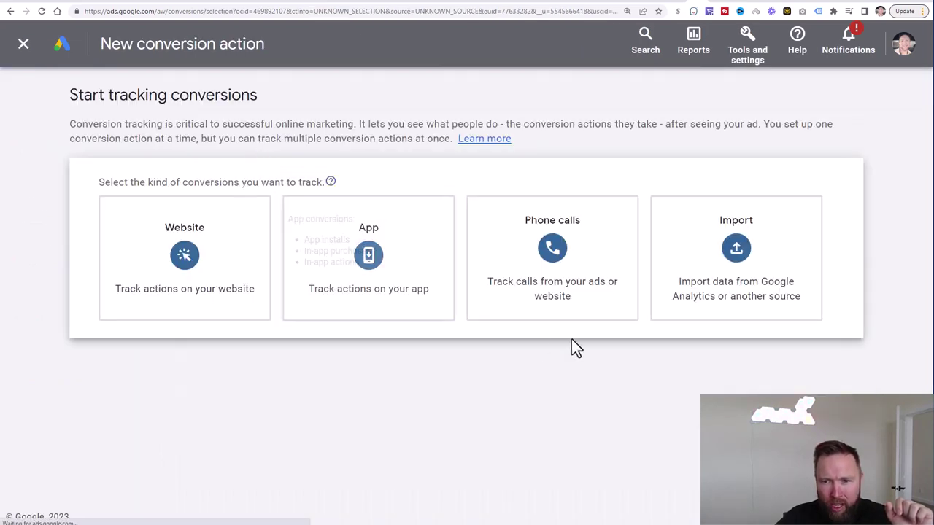
pyautogui.click(175, 269)
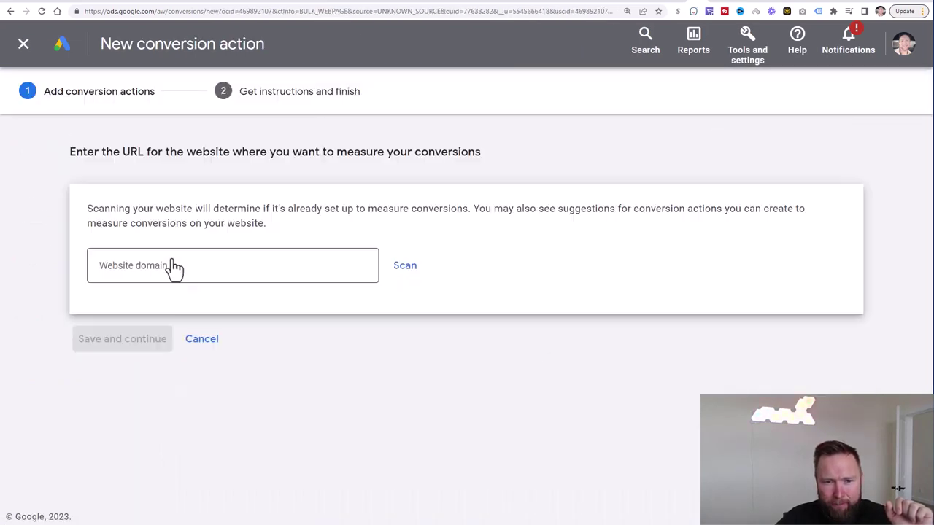
pyautogui.click(176, 268)
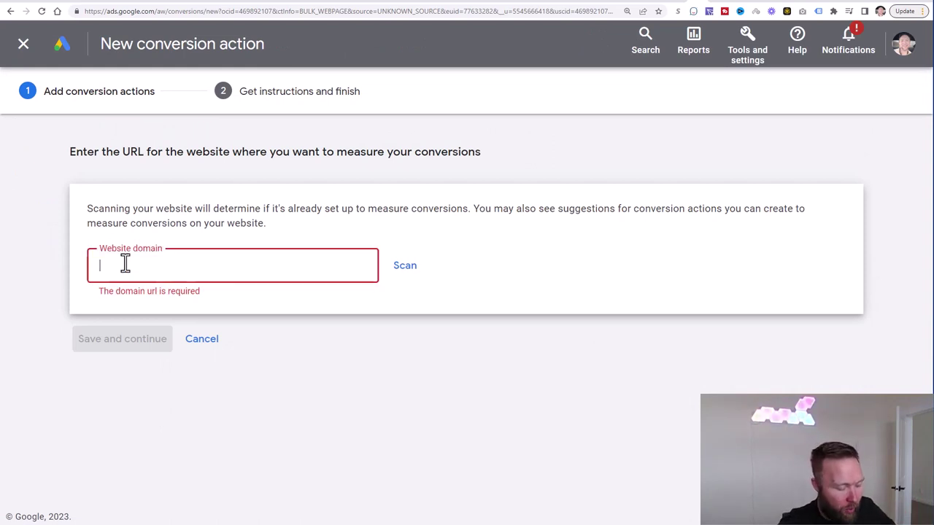
pyautogui.write('webs')
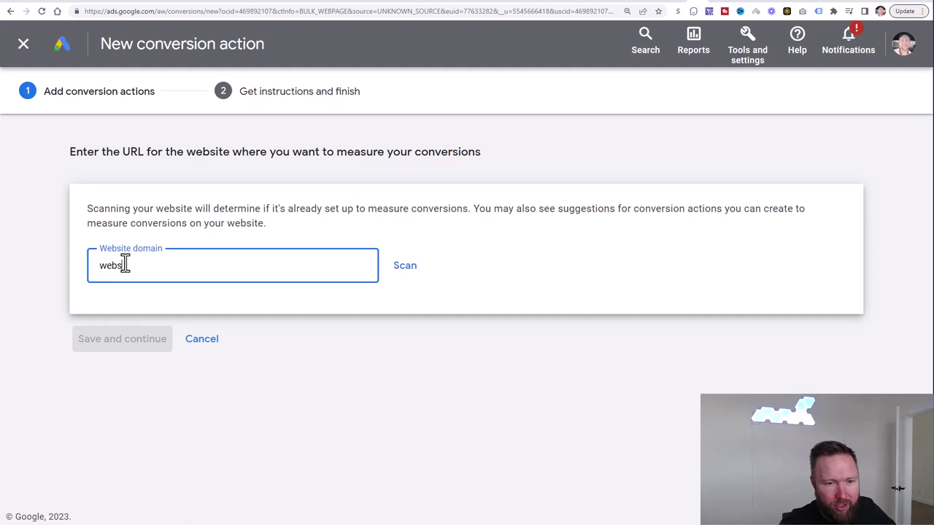
pyautogui.press('BackSpace')
pyautogui.press('BackSpace')
pyautogui.press('BackSpace')
pyautogui.press('BackSpace')
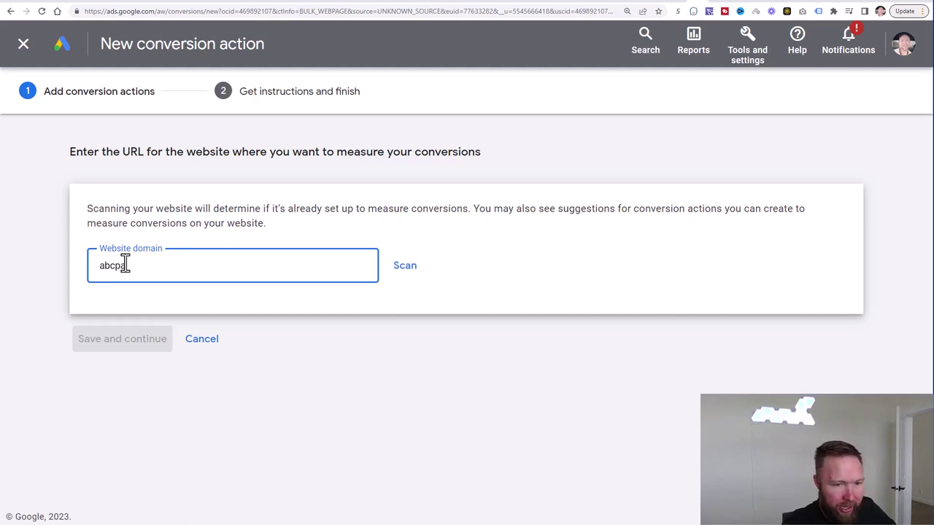
pyautogui.write('abcpayday.c')
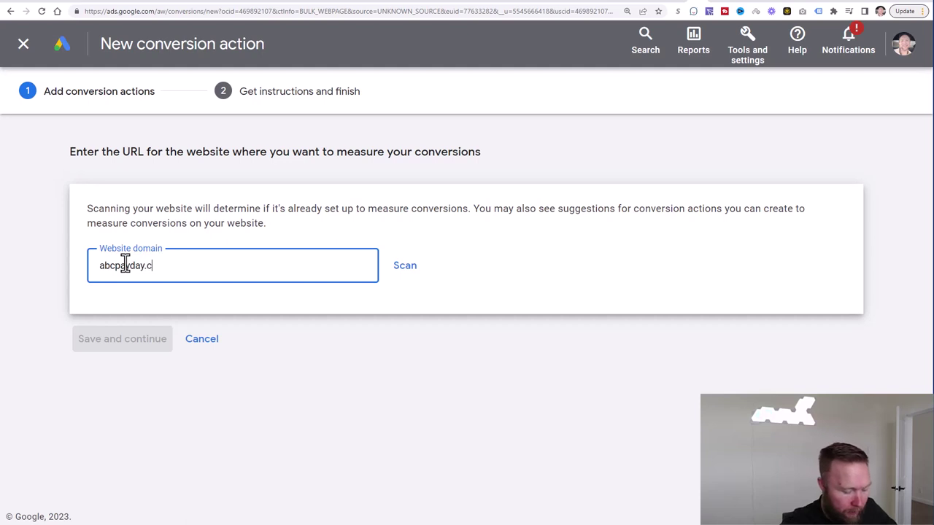
pyautogui.write('om')
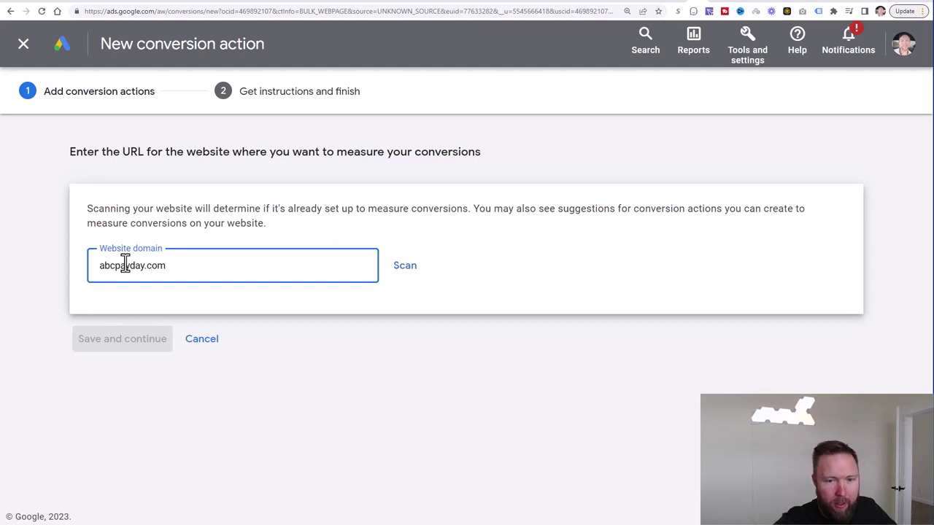
pyautogui.click(398, 270)
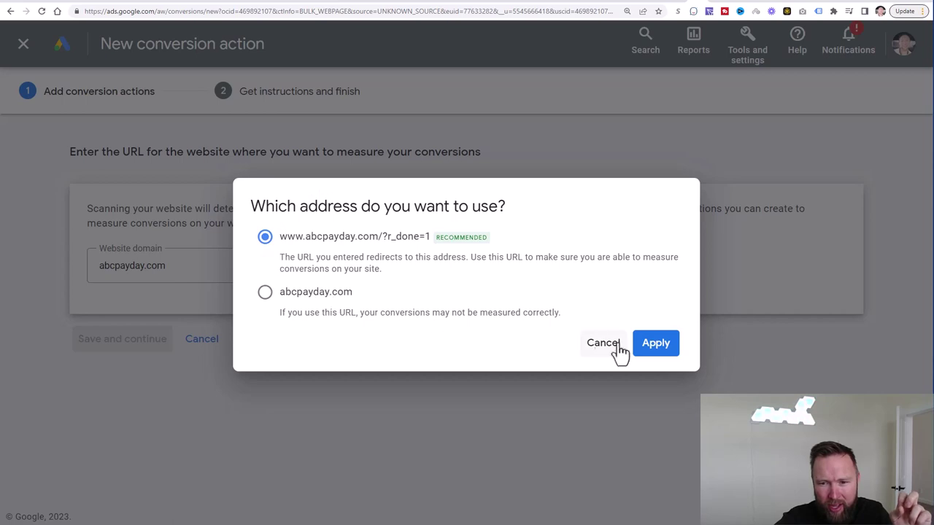
pyautogui.click(643, 349)
# Step: Add a conversion action manually using code and set its goal category to Submit lead form
pyautogui.scroll(-3, 395, 312)
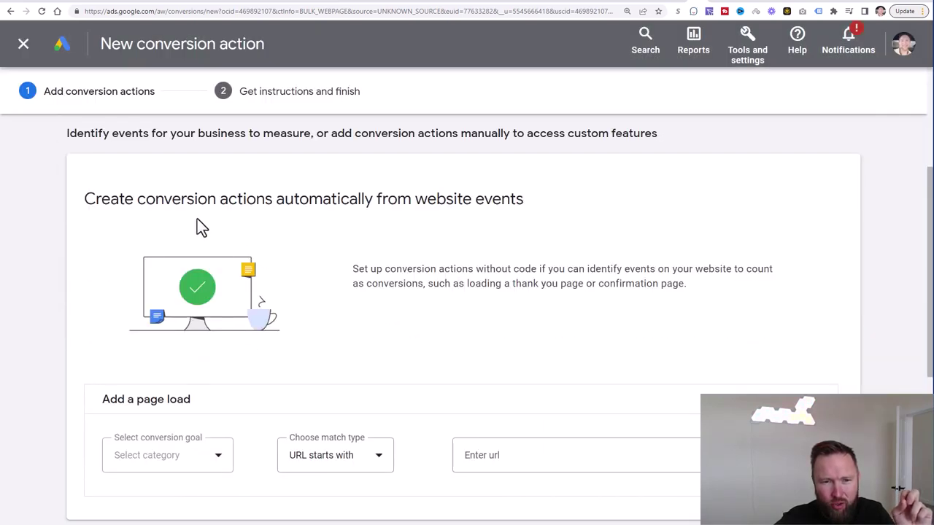
pyautogui.scroll(-2, 426, 270)
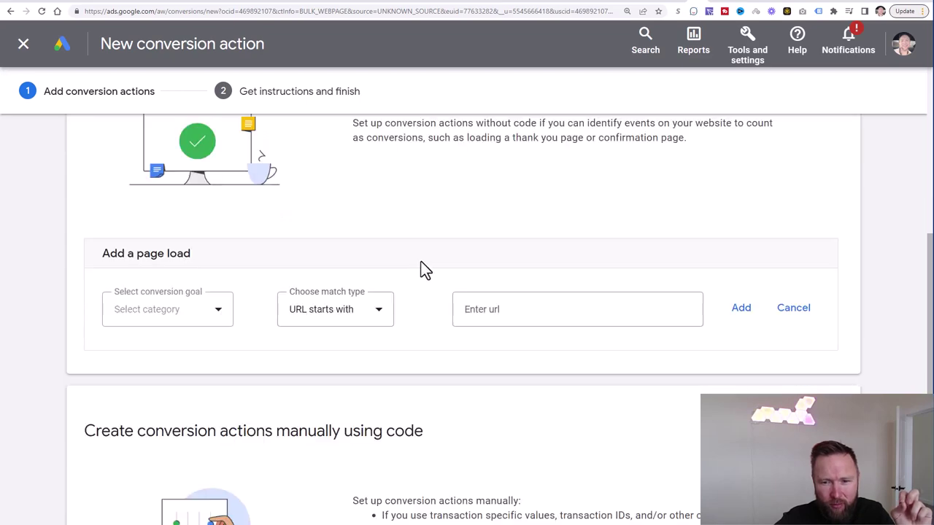
pyautogui.scroll(-1, 423, 268)
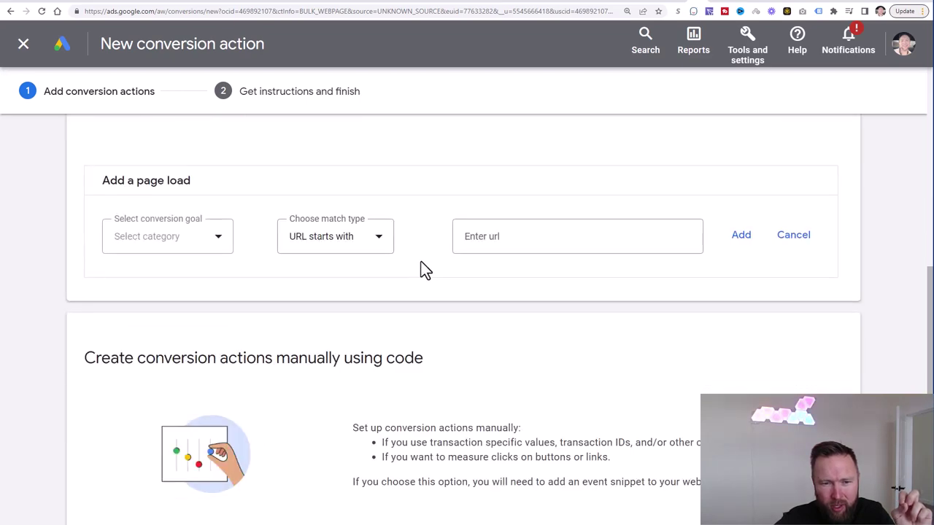
pyautogui.scroll(3, 423, 269)
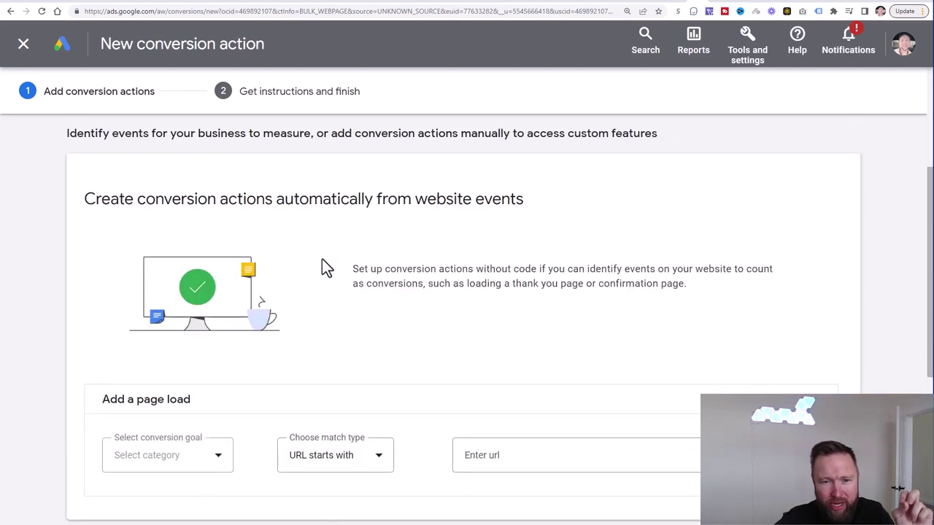
pyautogui.scroll(-1, 345, 279)
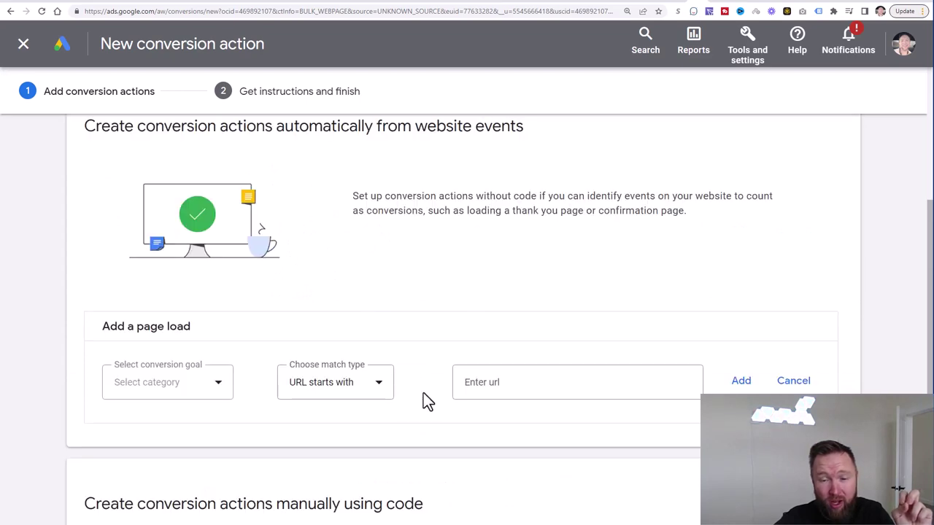
pyautogui.scroll(-4, 503, 364)
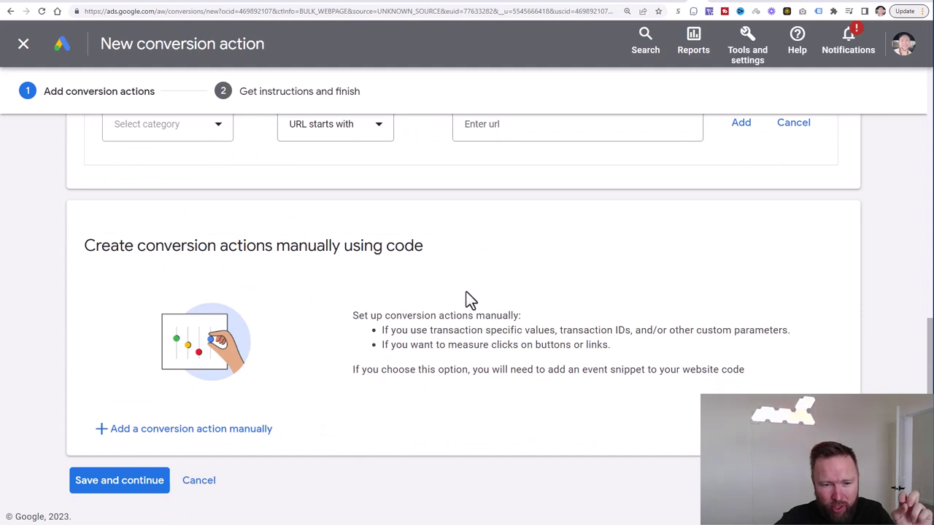
pyautogui.click(205, 435)
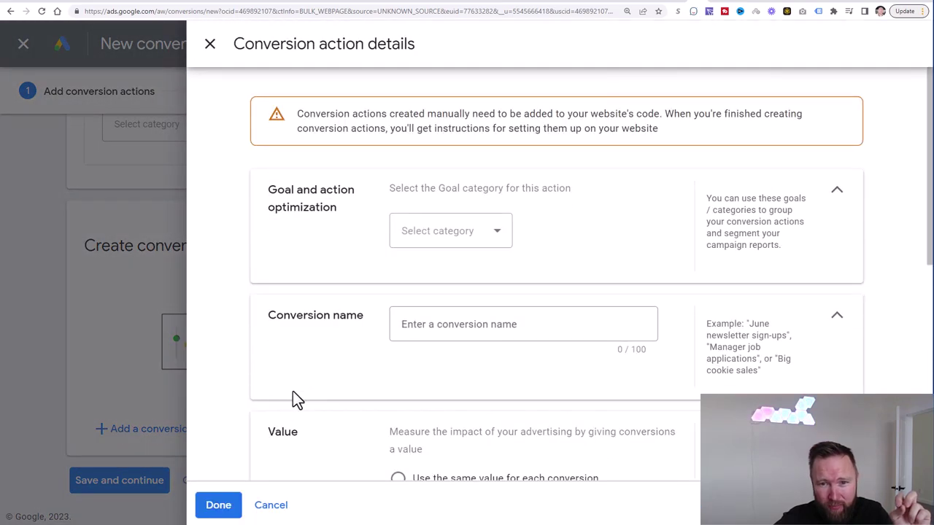
pyautogui.click(451, 241)
pyautogui.scroll(-3, 438, 354)
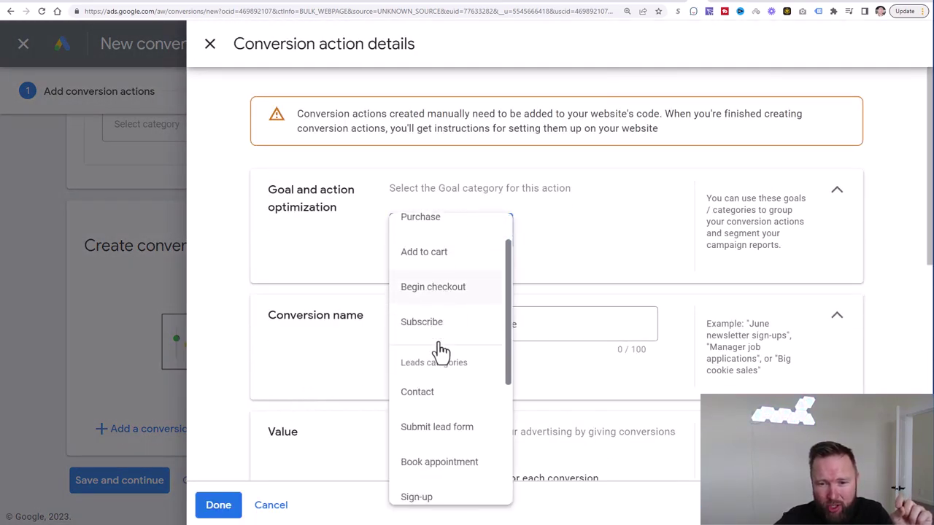
pyautogui.click(444, 379)
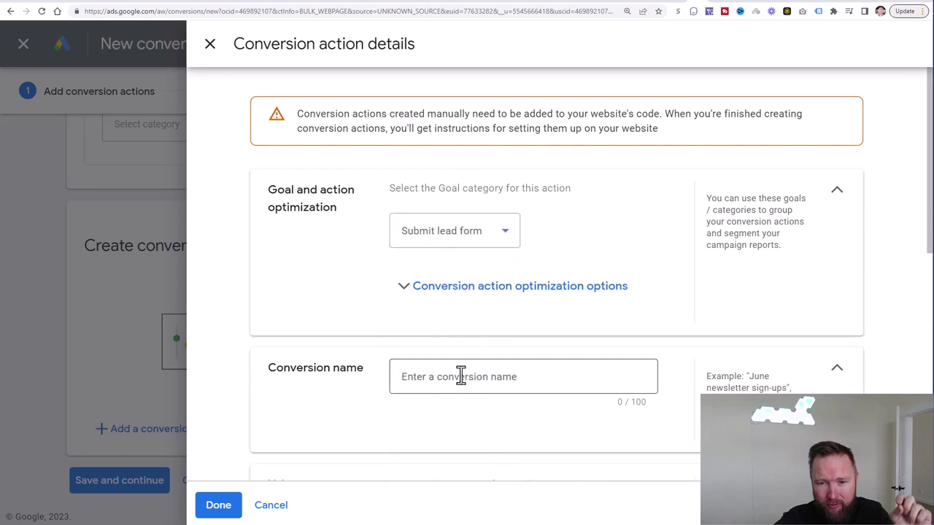
# Step: Name the conversion action "zero to 10k test leads" and use the same value for each conversion
pyautogui.click(493, 381)
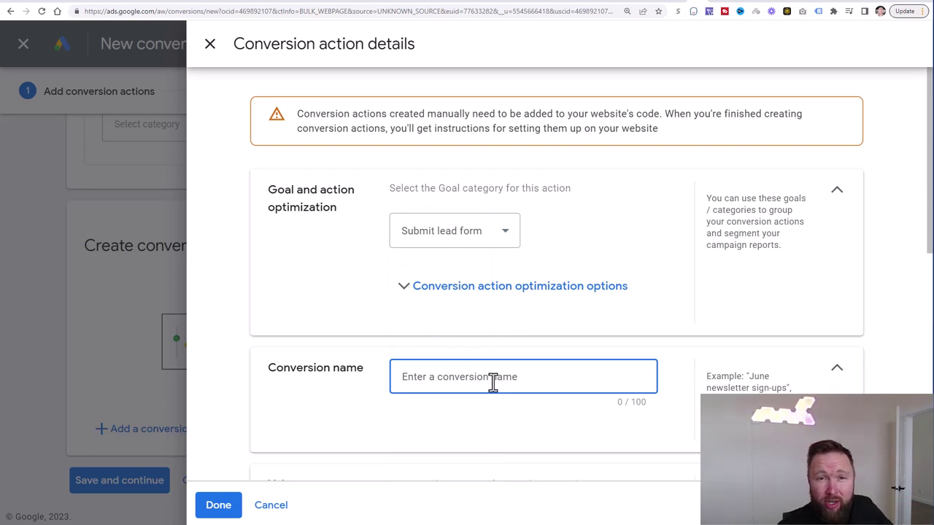
pyautogui.write('zero to 10k test leads')
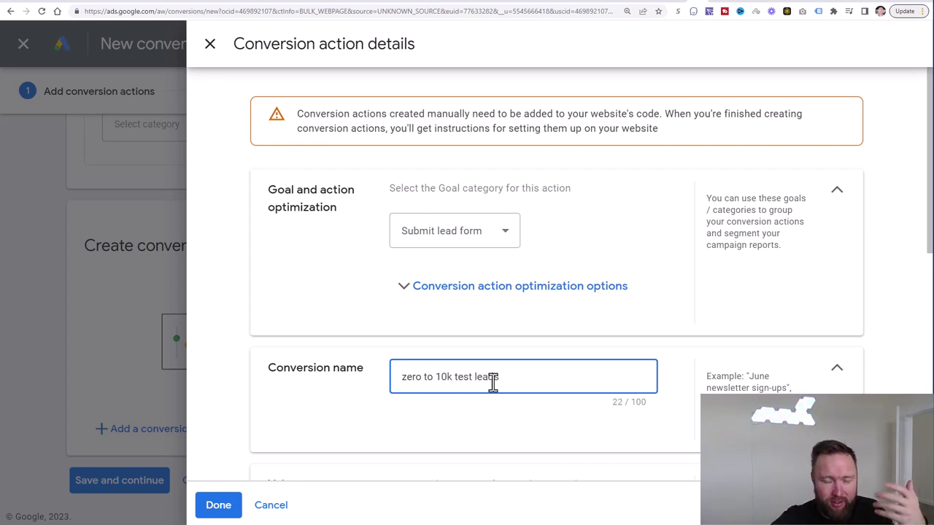
pyautogui.scroll(-3, 576, 295)
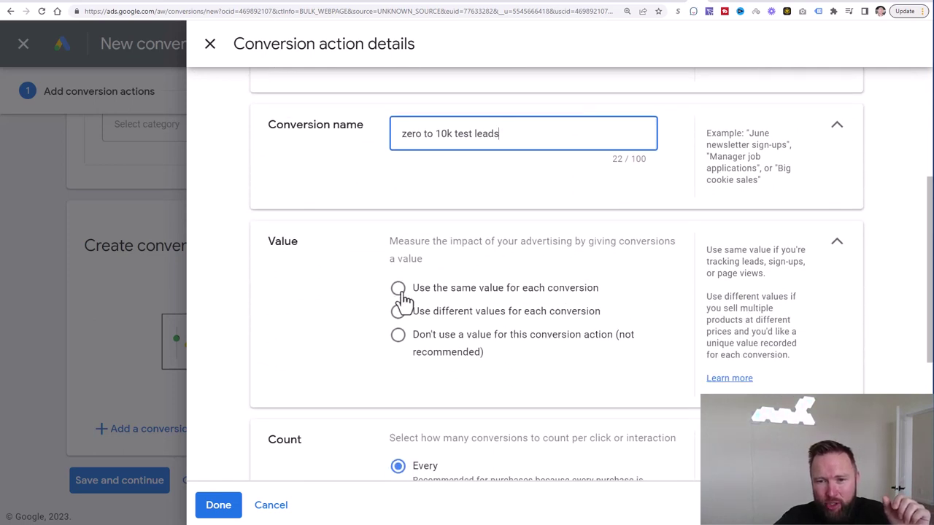
pyautogui.click(399, 290)
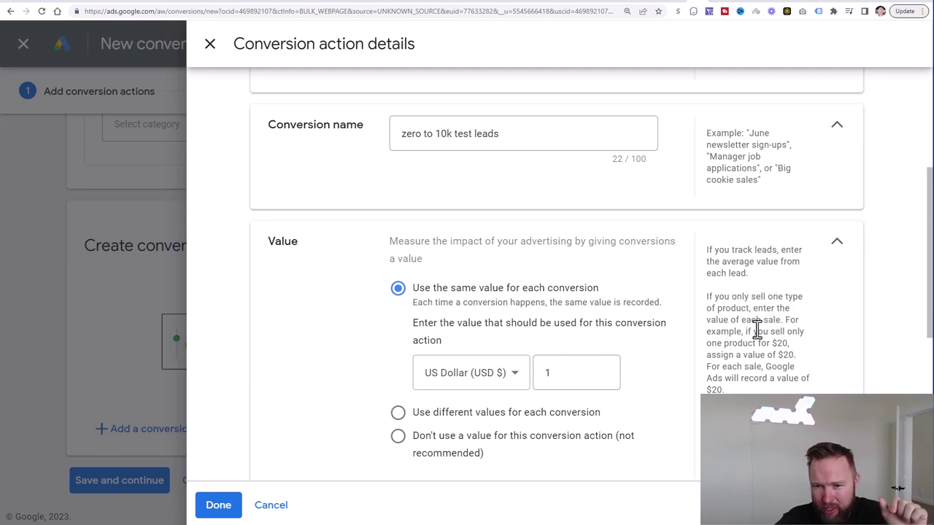
pyautogui.click(398, 413)
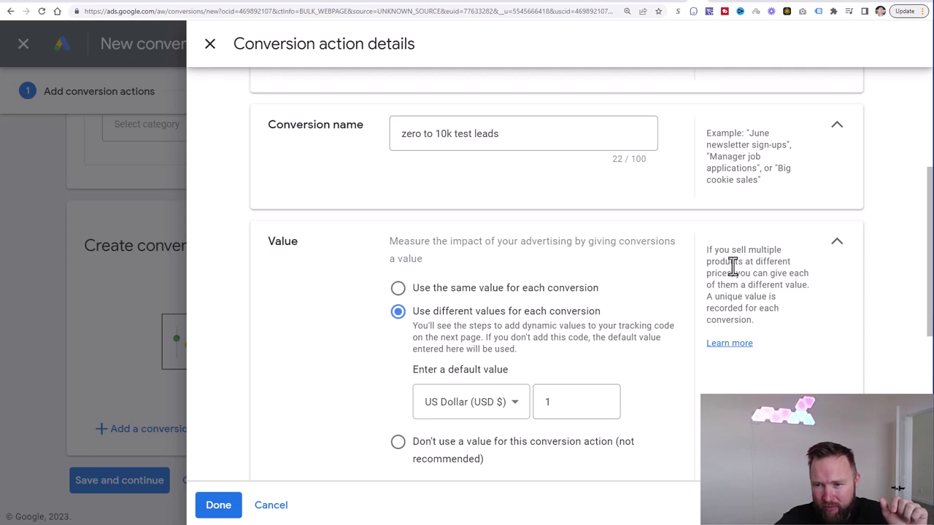
pyautogui.click(398, 289)
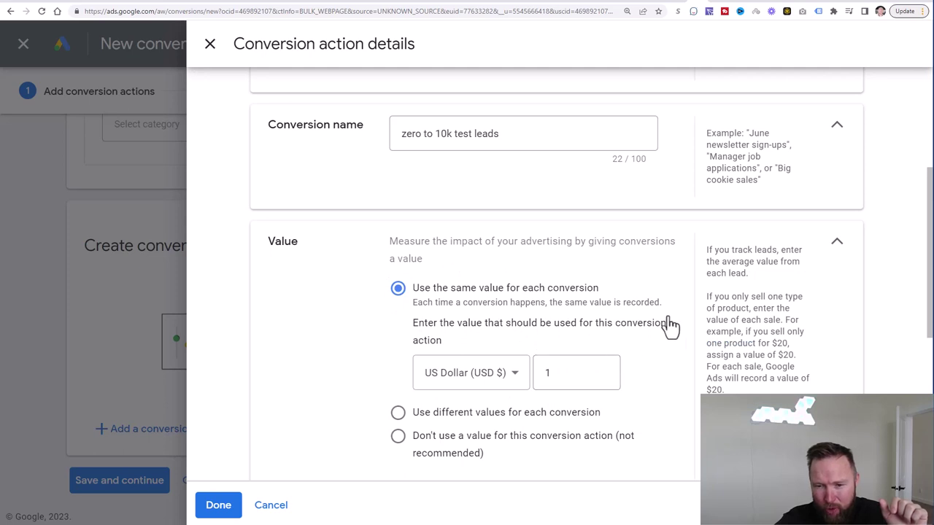
pyautogui.scroll(-5, 671, 328)
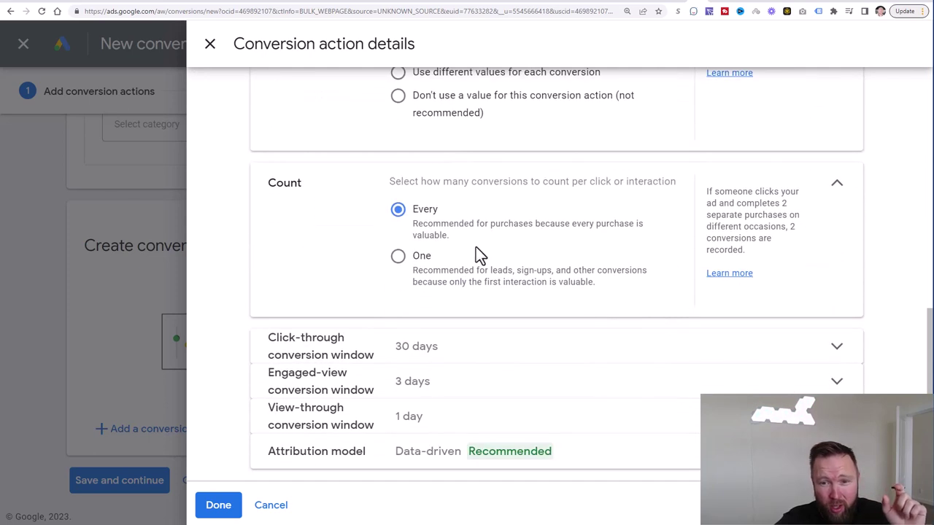
# Step: Set the conversion count to One and finish the conversion action details
pyautogui.click(400, 264)
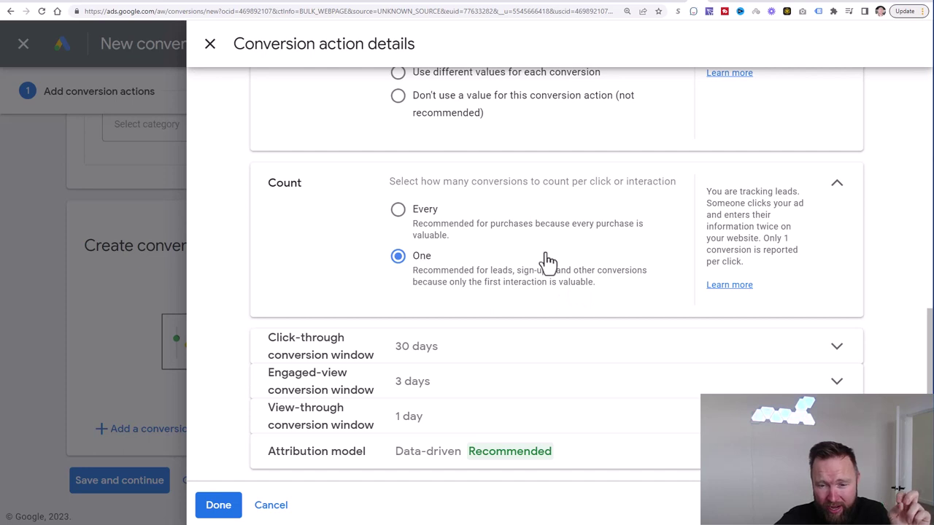
pyautogui.scroll(-1, 526, 350)
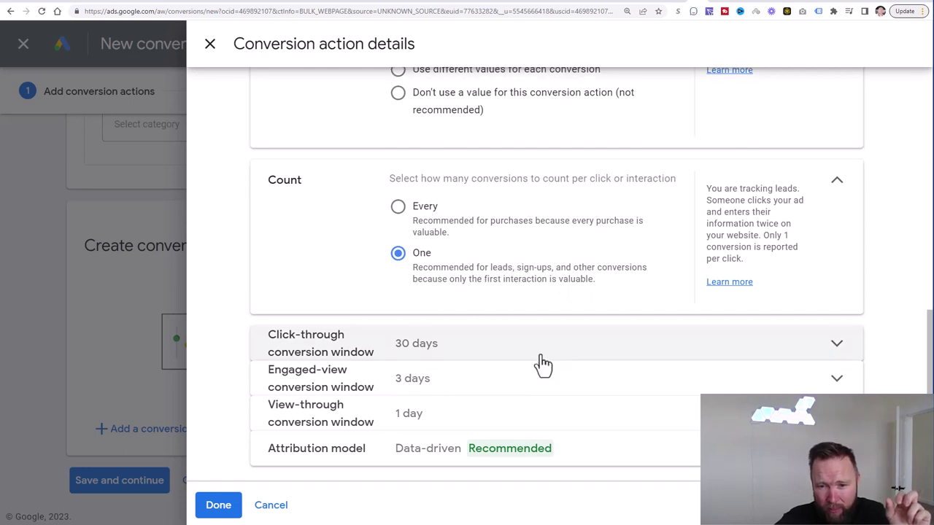
pyautogui.click(227, 513)
pyautogui.scroll(-1, 514, 356)
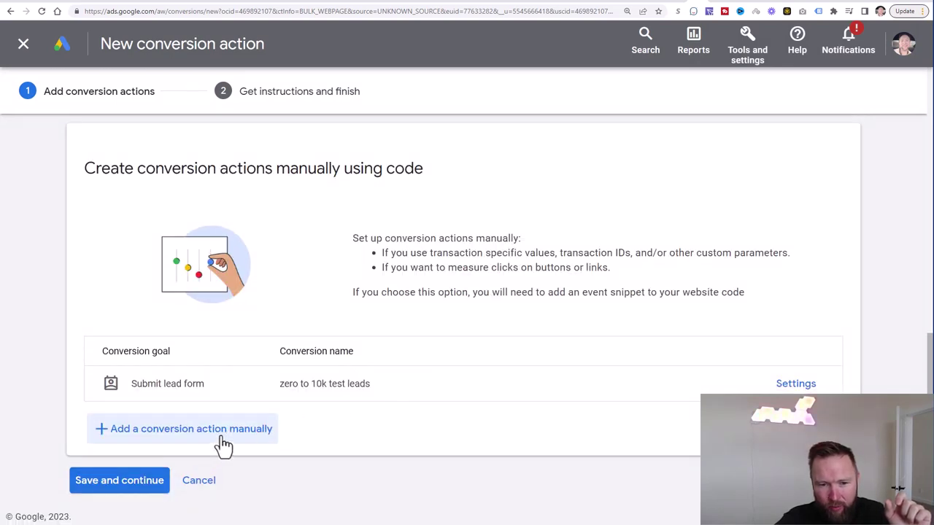
# Step: Review the manually added "zero to 10k test leads" conversion action, then save it and continue to the setup instructions
pyautogui.moveTo(370, 384); pyautogui.dragTo(280, 385)
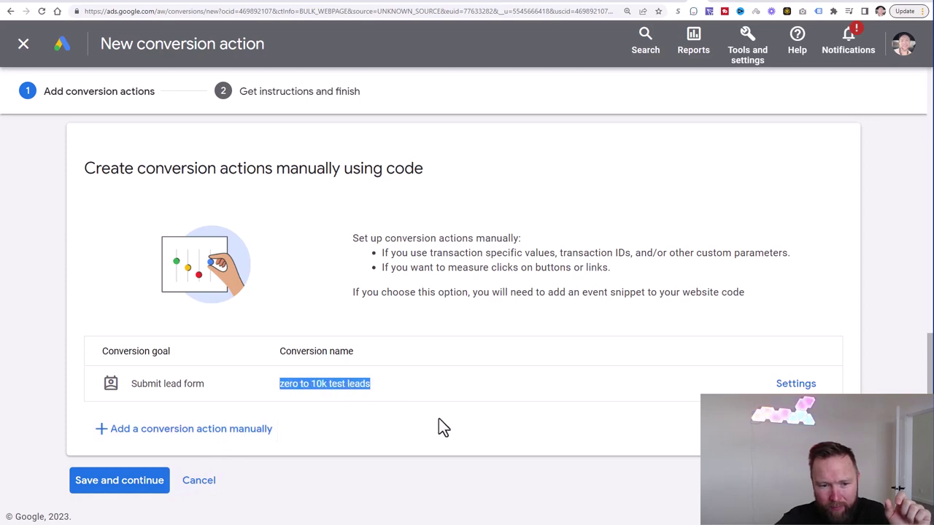
pyautogui.scroll(10, 438, 418)
pyautogui.scroll(-10, 441, 418)
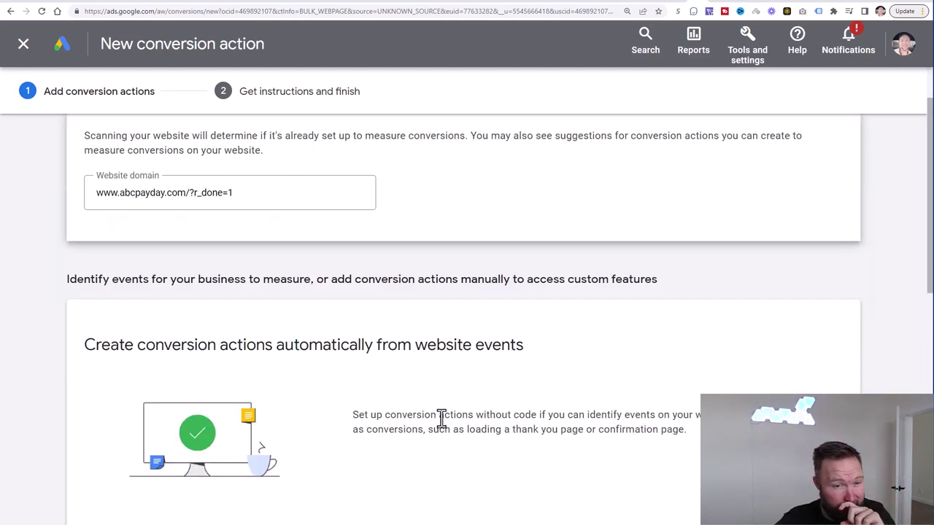
pyautogui.click(121, 481)
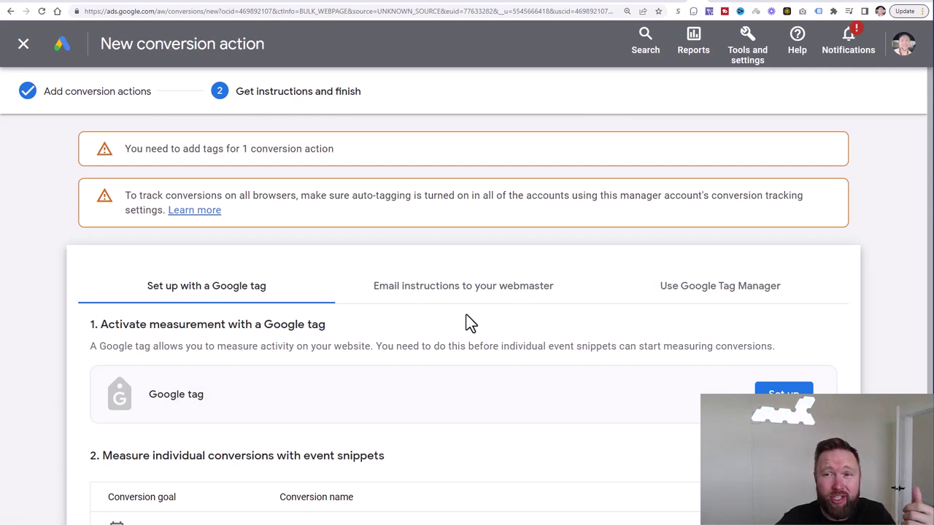
# Step: Set up the Google tag with the Install a Google tag option and copy its manual installation code
pyautogui.scroll(-2, 466, 314)
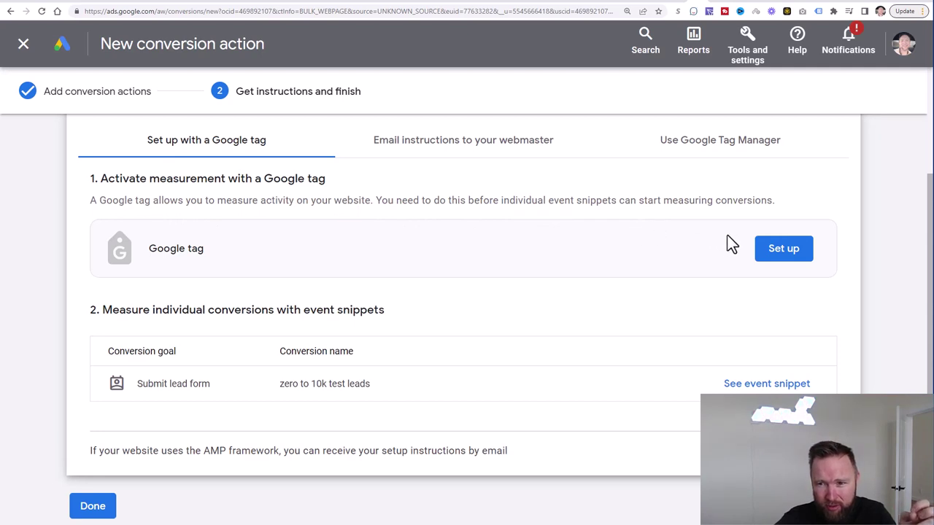
pyautogui.click(771, 257)
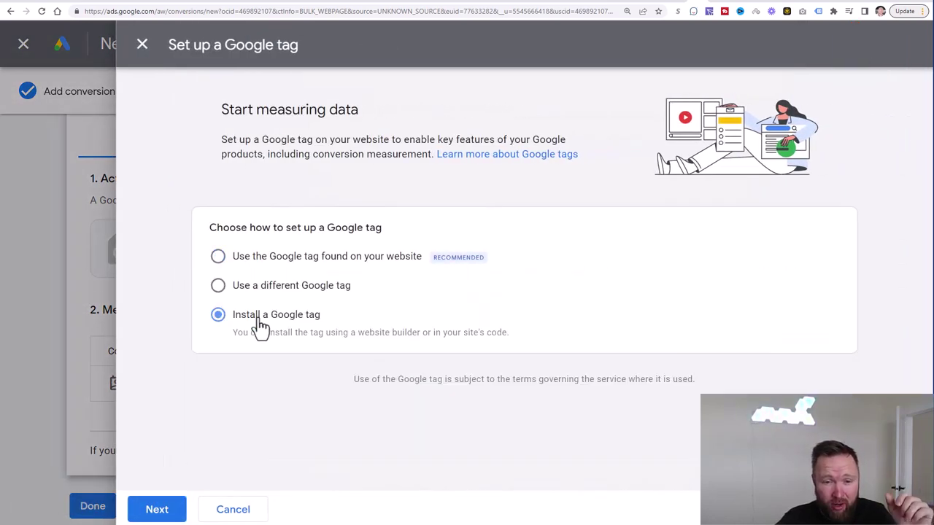
pyautogui.click(156, 508)
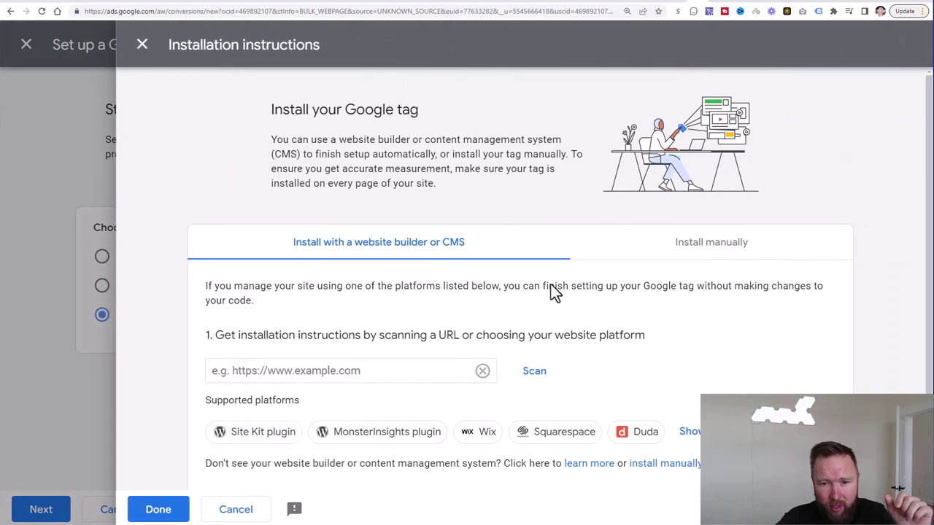
pyautogui.scroll(-1, 562, 289)
pyautogui.click(710, 220)
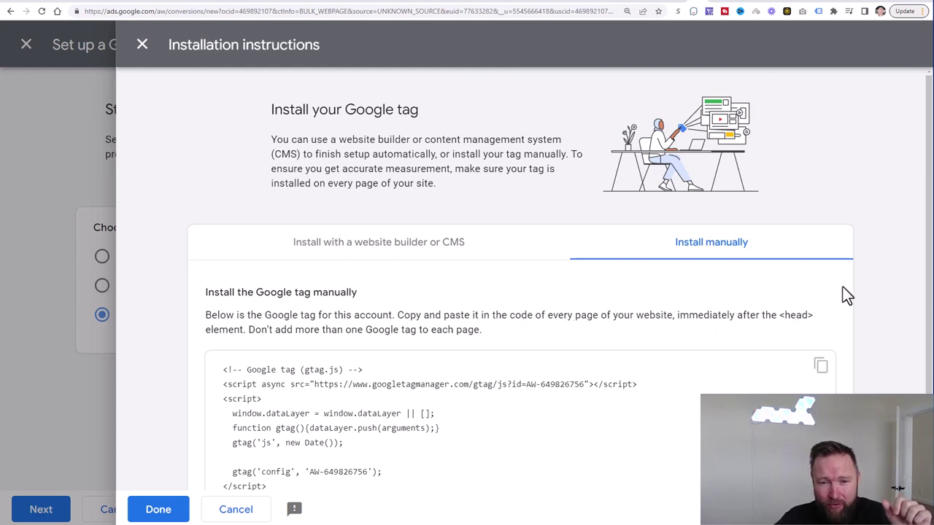
pyautogui.scroll(-1, 842, 287)
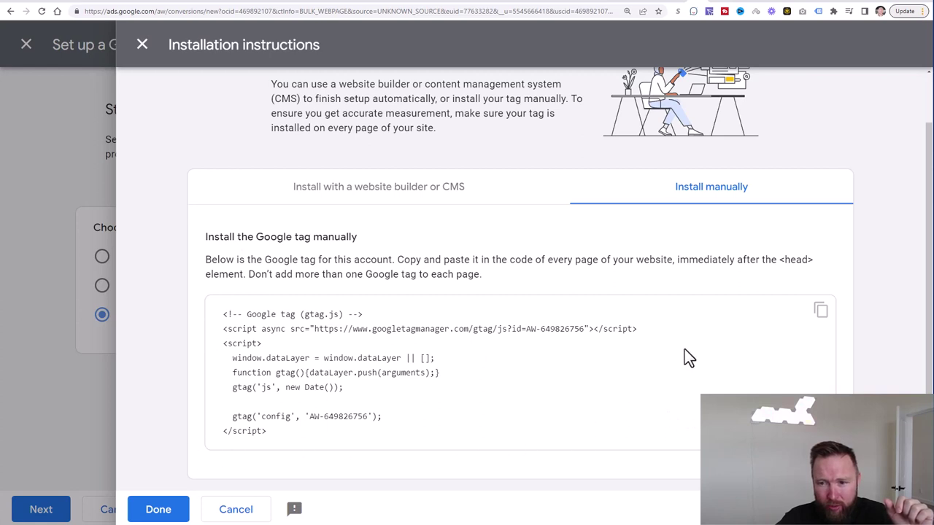
pyautogui.click(821, 313)
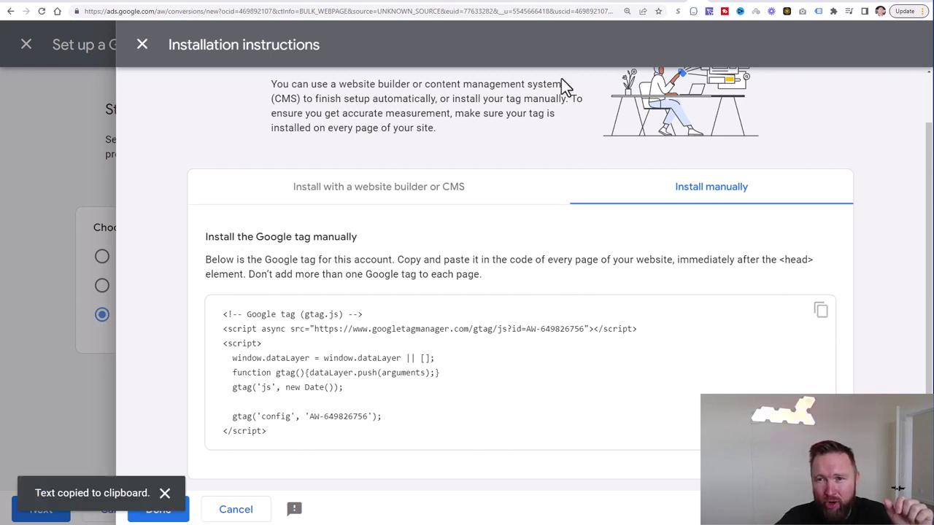
# Step: Switch to Kartra and locate the Zero to 10K AD pages in the list of all pages
pyautogui.moveTo(633, 2)
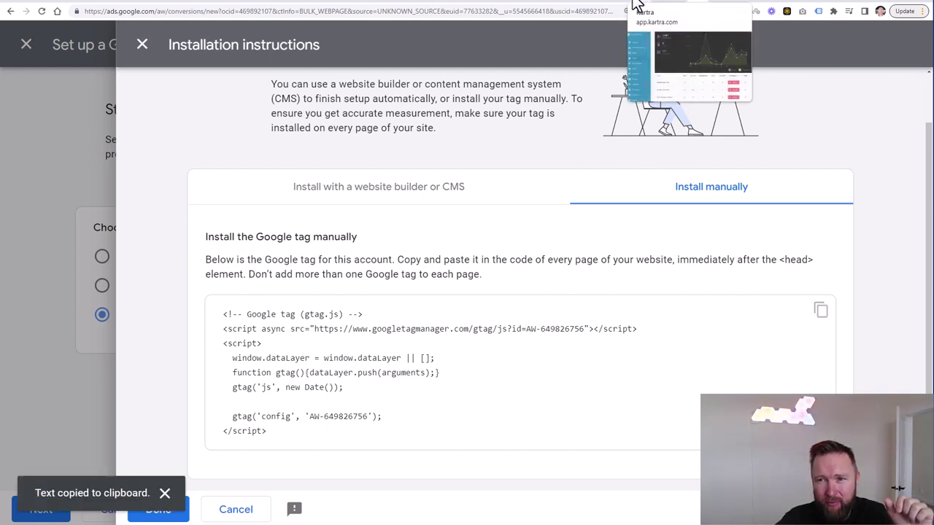
pyautogui.click(634, 3)
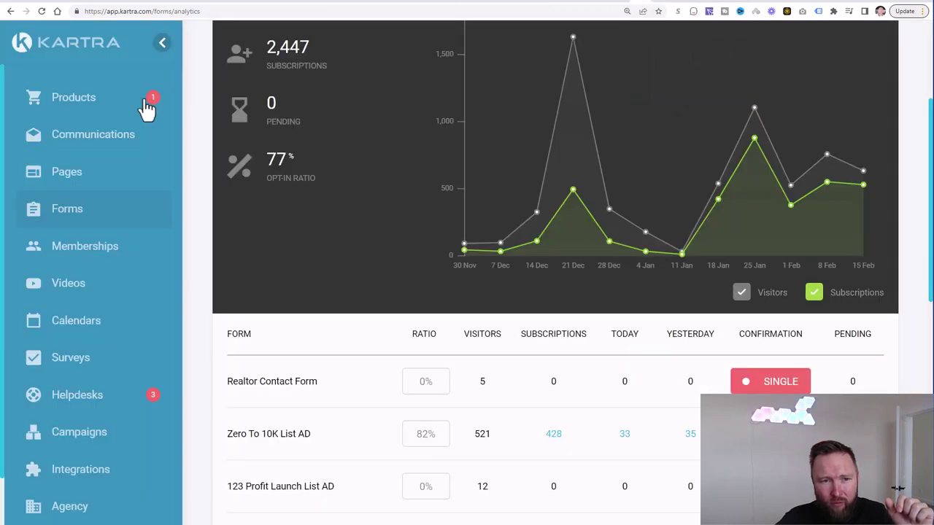
pyautogui.click(76, 181)
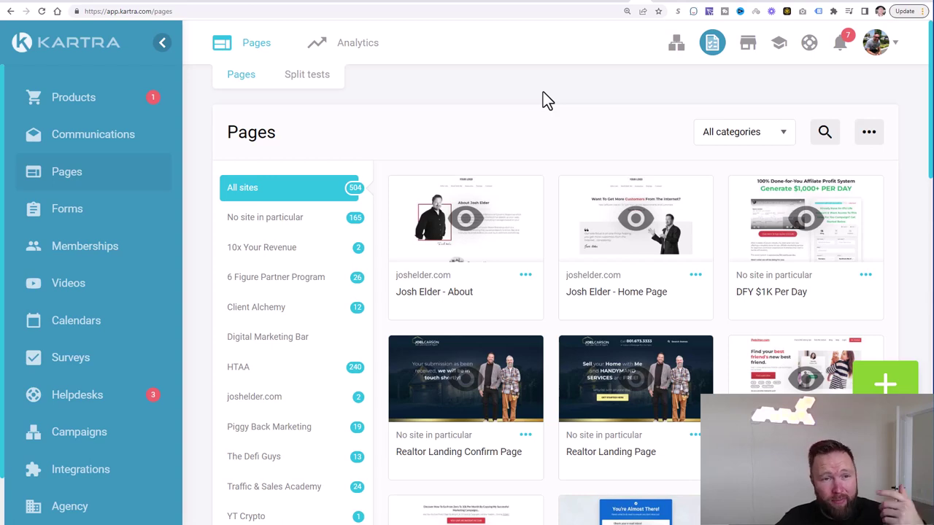
pyautogui.scroll(-3, 539, 147)
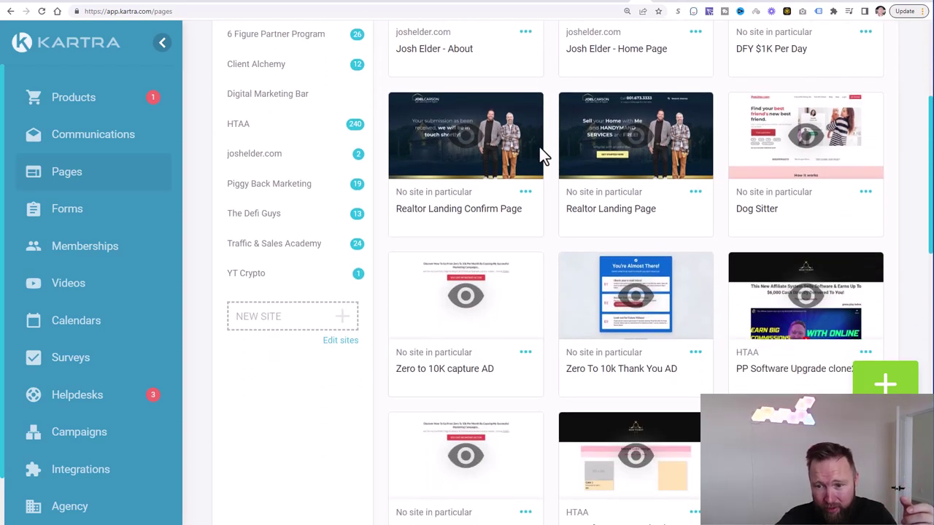
pyautogui.scroll(-1, 539, 146)
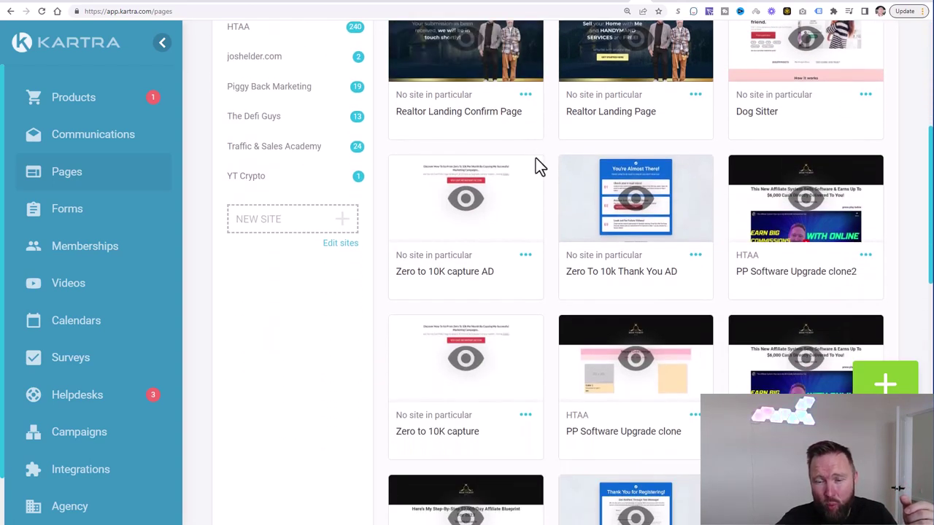
# Step: Preview the Zero to 10K capture AD page and the Zero To 10k Thank You AD page
pyautogui.click(525, 257)
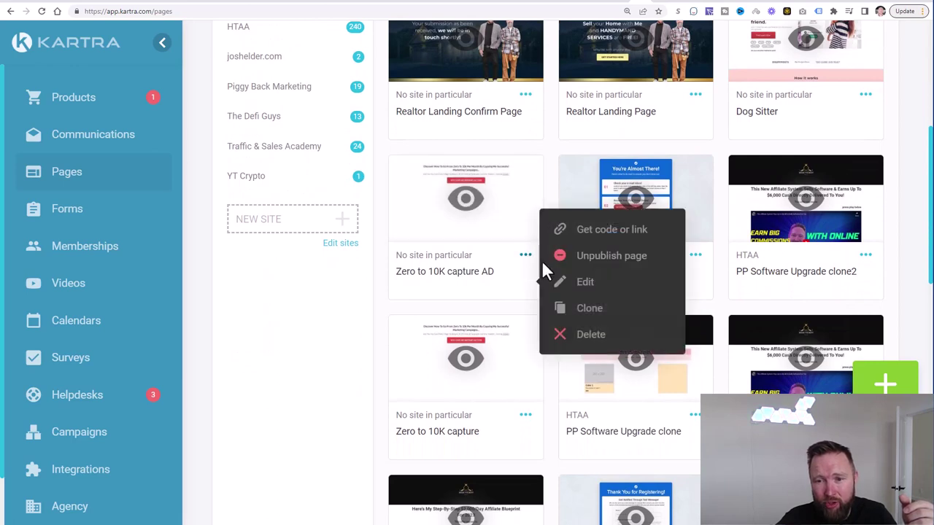
pyautogui.click(492, 208)
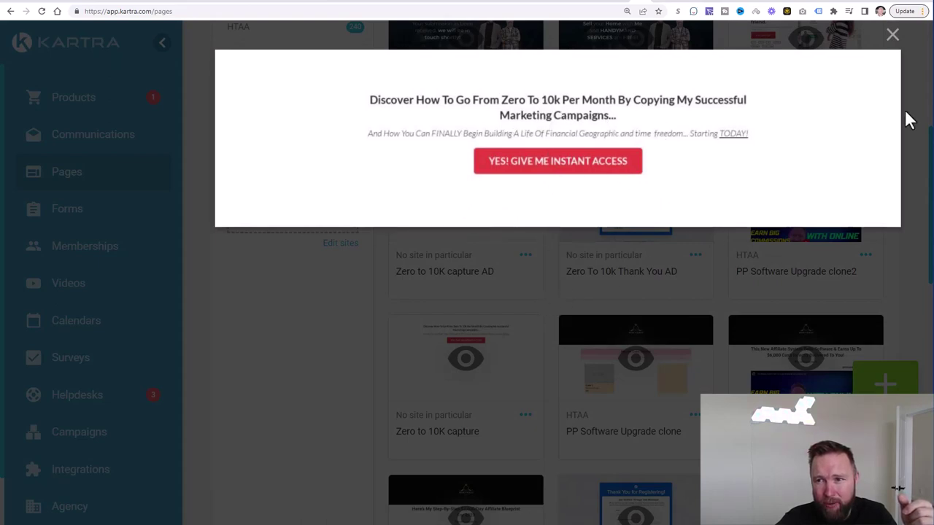
pyautogui.click(893, 37)
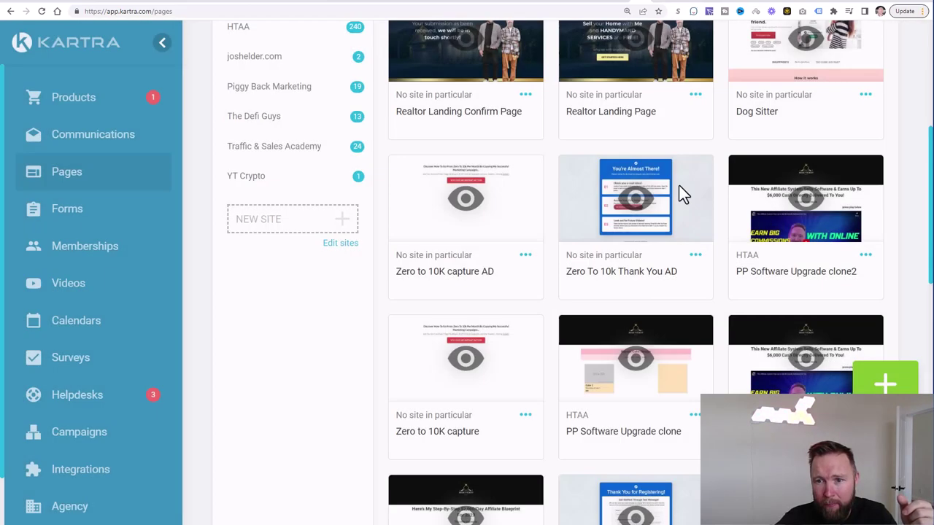
pyautogui.click(637, 205)
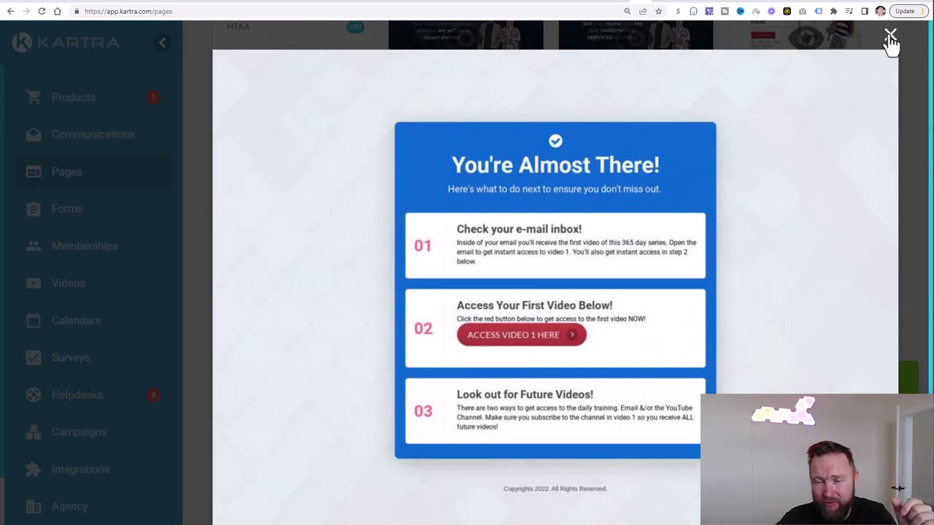
pyautogui.click(892, 36)
# Step: Open the Zero to 10K capture AD page for editing and examine its tracking code settings
pyautogui.click(526, 256)
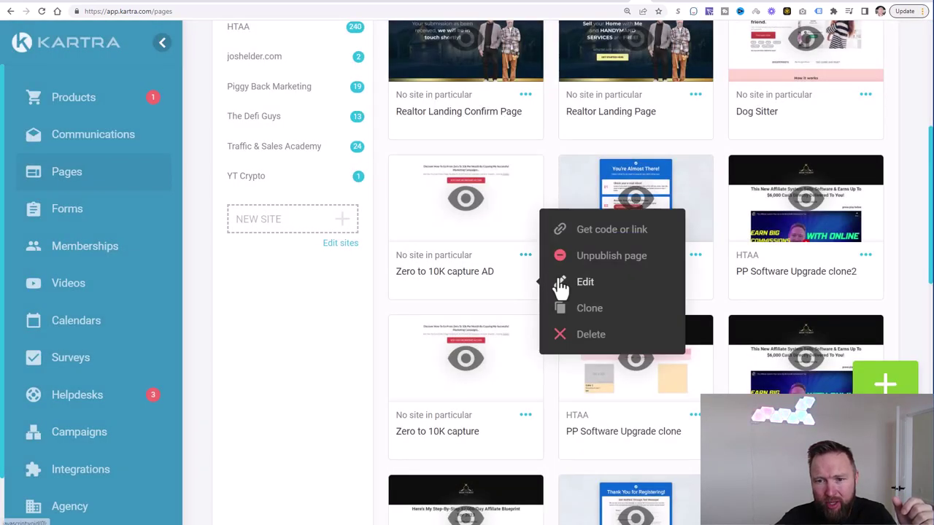
pyautogui.click(560, 283)
pyautogui.click(701, 79)
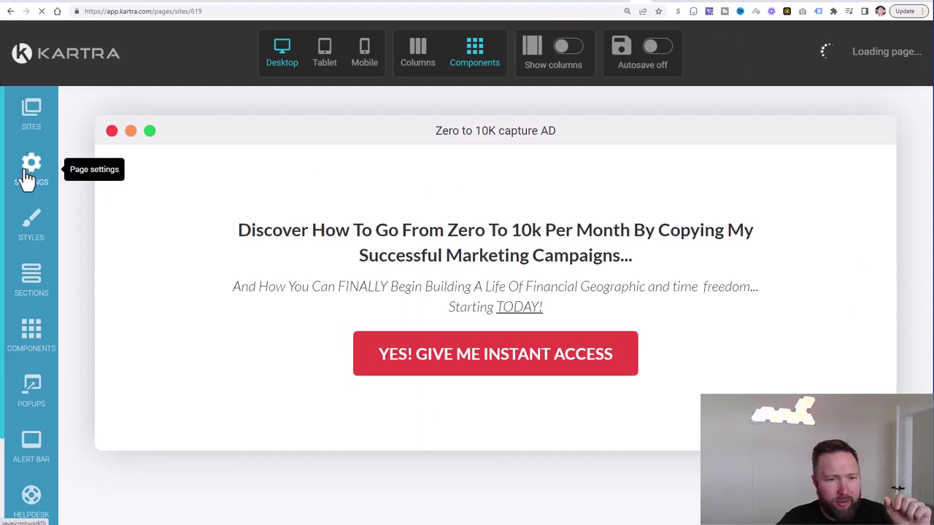
pyautogui.click(26, 178)
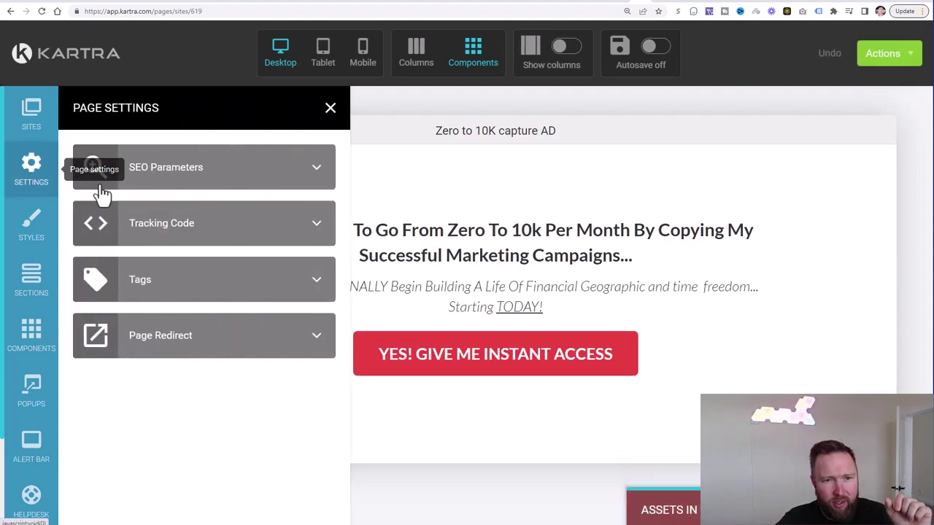
pyautogui.click(192, 238)
pyautogui.scroll(-1, 304, 350)
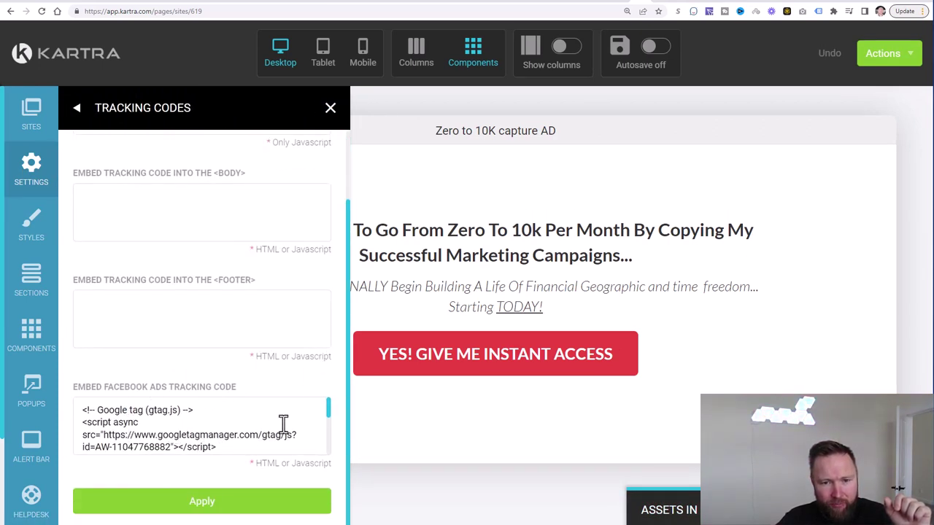
pyautogui.scroll(2, 322, 296)
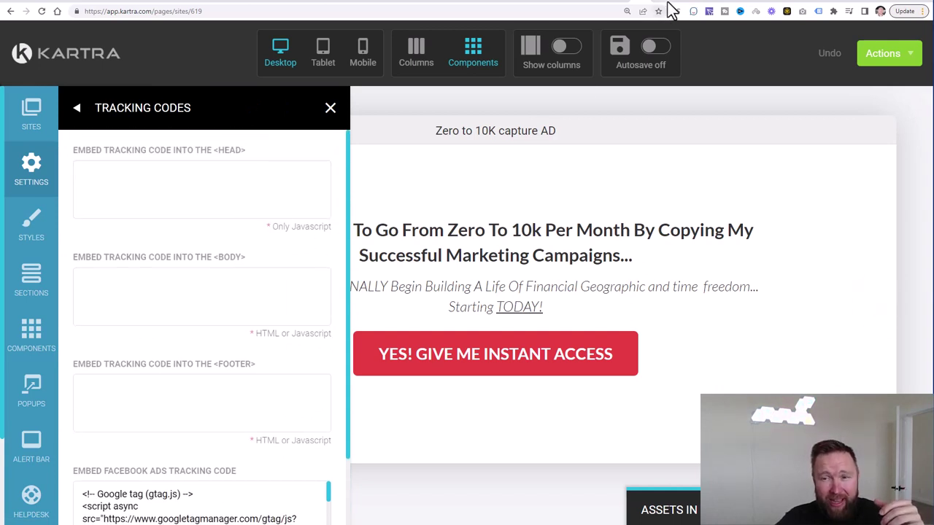
# Step: Switch back to Google Ads, check where the tag belongs in the page code, and finish the manual installation instructions
pyautogui.click(698, 4)
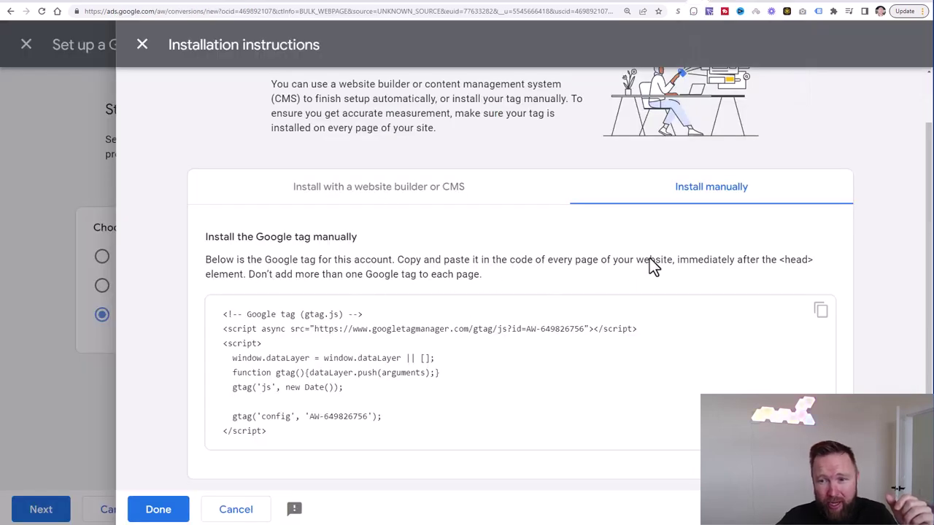
pyautogui.moveTo(650, 260); pyautogui.dragTo(805, 262)
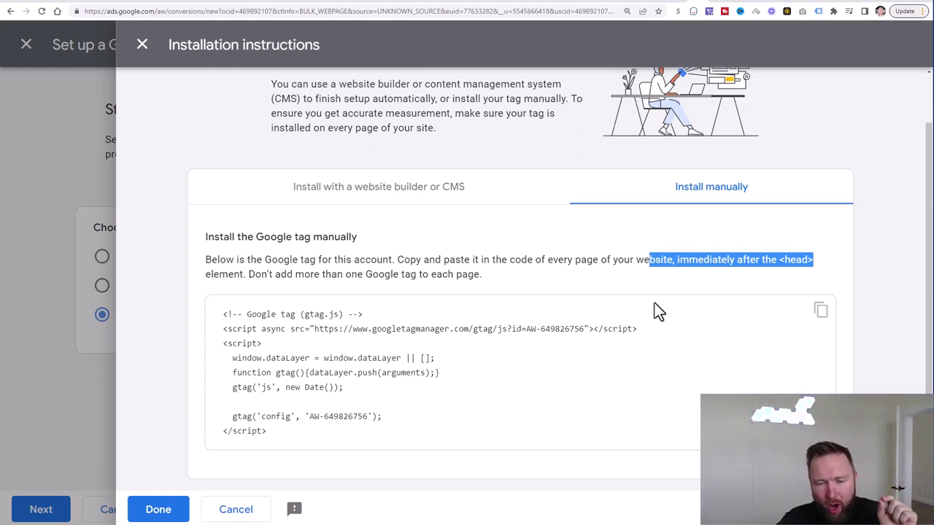
pyautogui.click(159, 509)
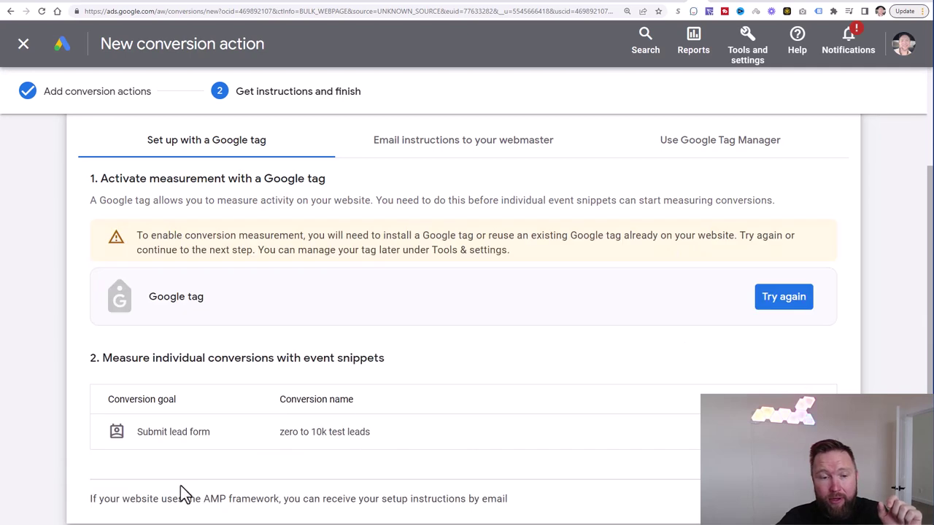
pyautogui.scroll(-1, 183, 494)
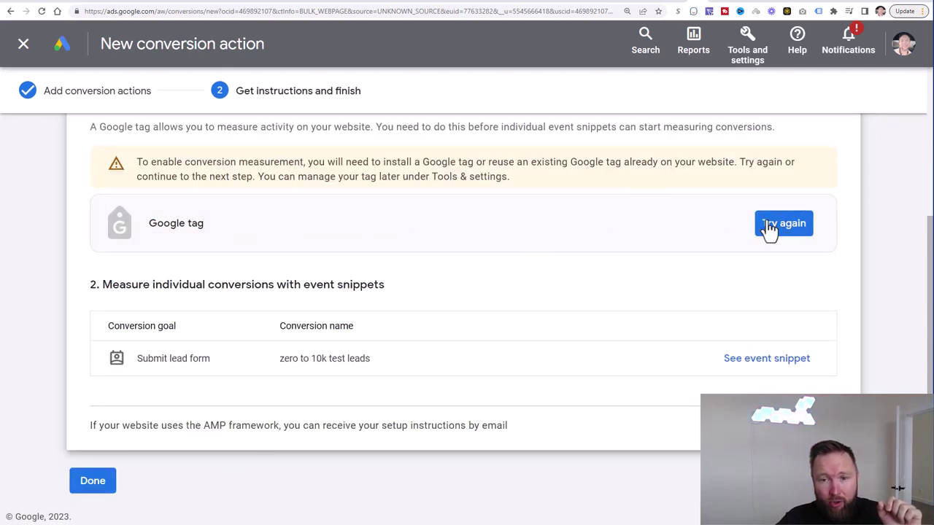
pyautogui.click(802, 232)
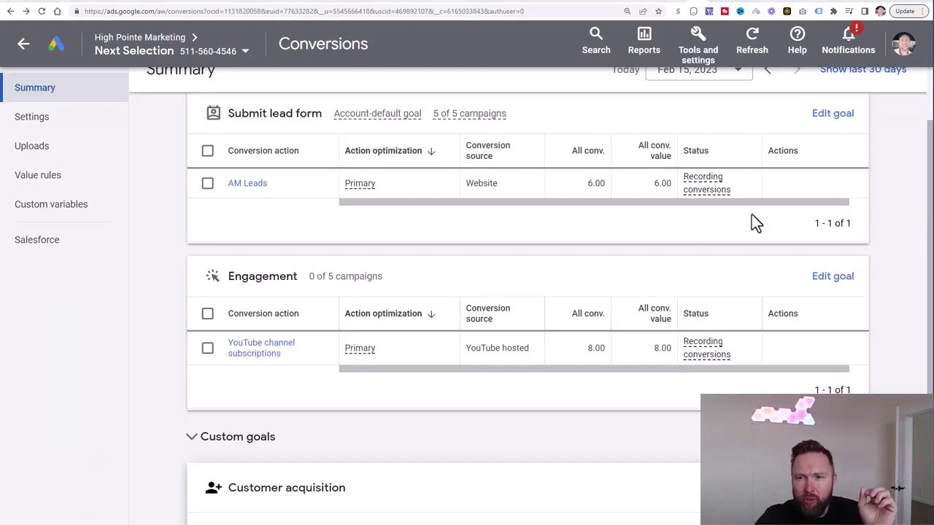
pyautogui.click(712, 59)
pyautogui.click(665, 161)
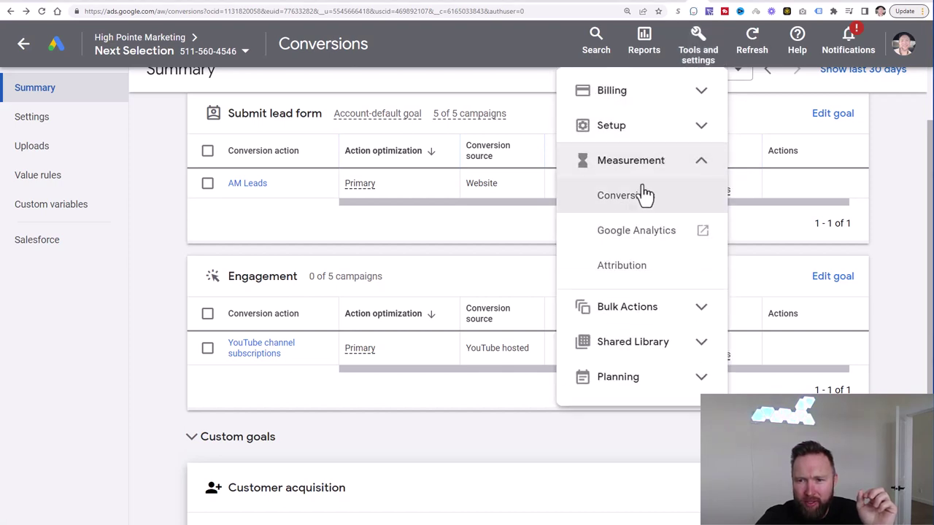
pyautogui.click(146, 302)
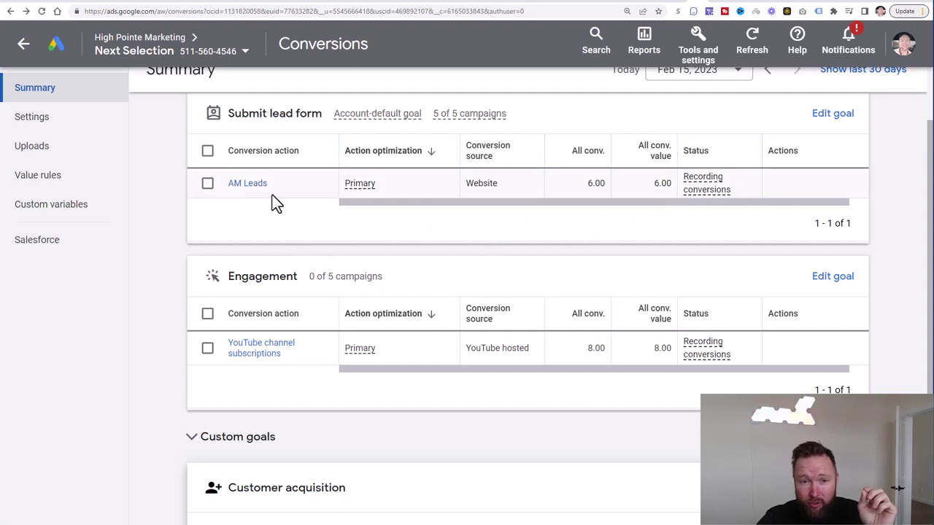
# Step: Open the AM Leads conversion action from the conversions summary and expand its tag setup options
pyautogui.click(246, 185)
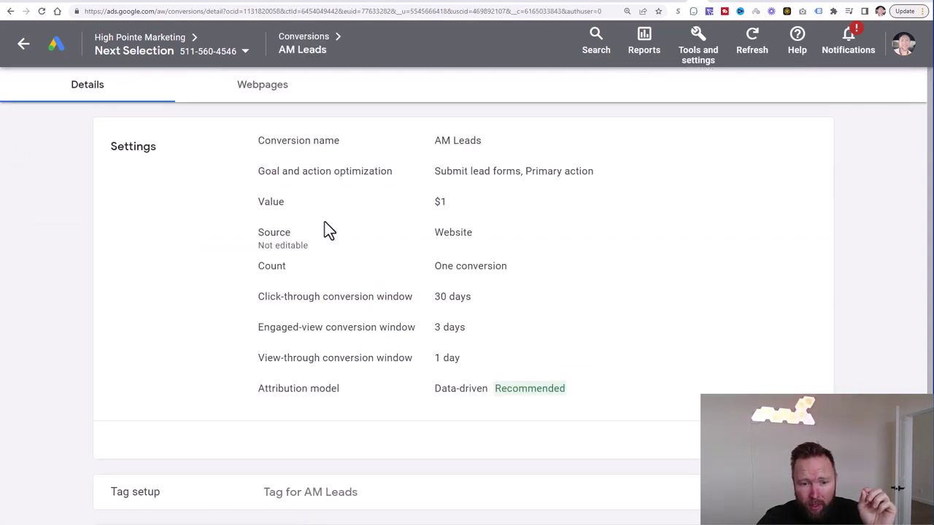
pyautogui.scroll(-2, 332, 232)
pyautogui.click(375, 386)
pyautogui.scroll(-2, 416, 350)
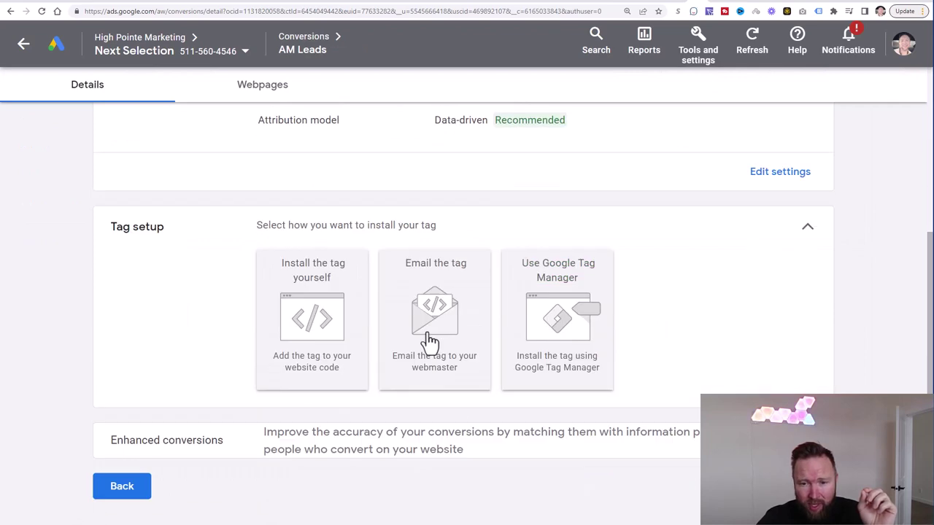
# Step: Open the self-install tag instructions for AM Leads and select the full page-load event snippet code
pyautogui.click(341, 301)
pyautogui.scroll(-5, 406, 299)
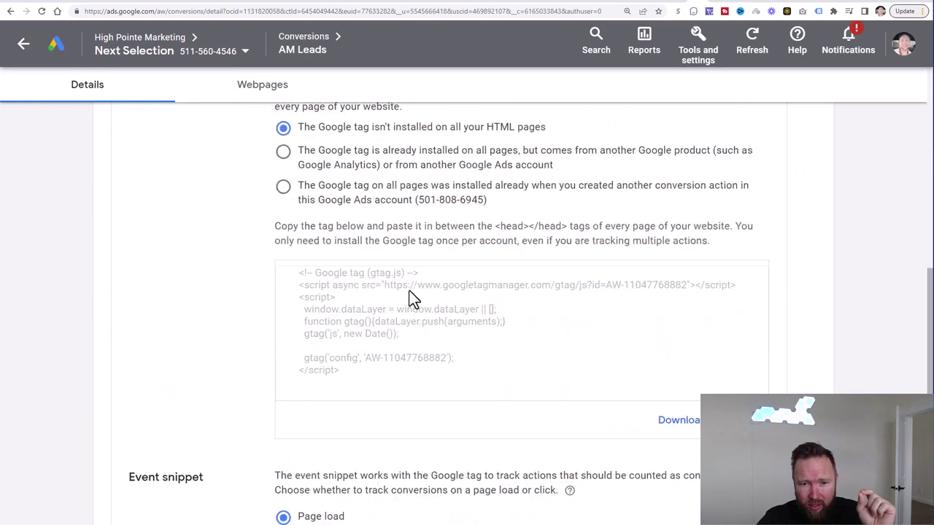
pyautogui.scroll(-4, 411, 299)
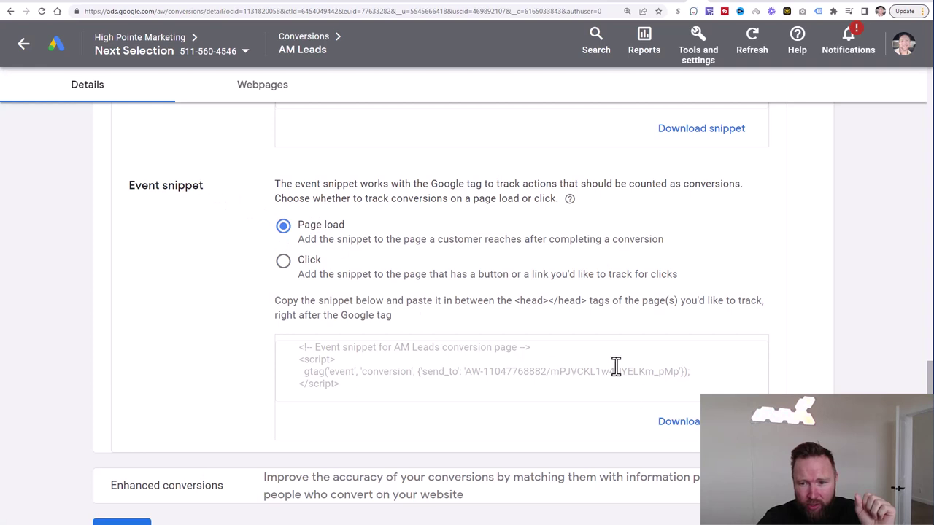
pyautogui.moveTo(440, 381); pyautogui.dragTo(299, 350)
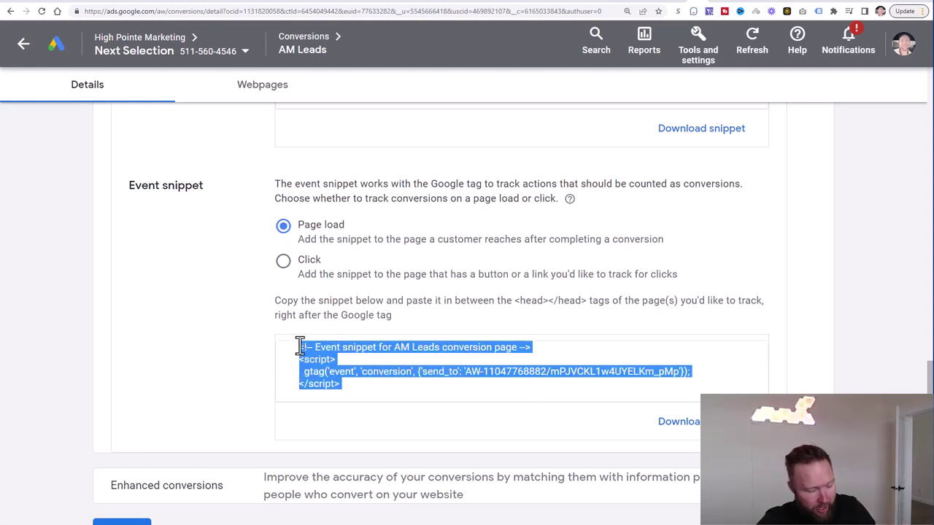
# Step: Switch to the Kartra thank-you page editor and examine the Google tag and event snippet in its Facebook Ads tracking code field
pyautogui.click(640, 3)
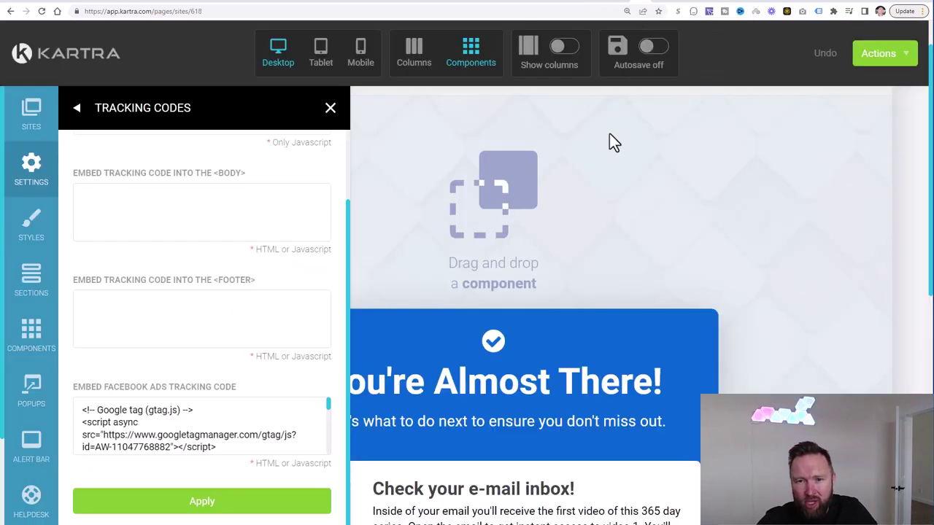
pyautogui.scroll(-3, 546, 350)
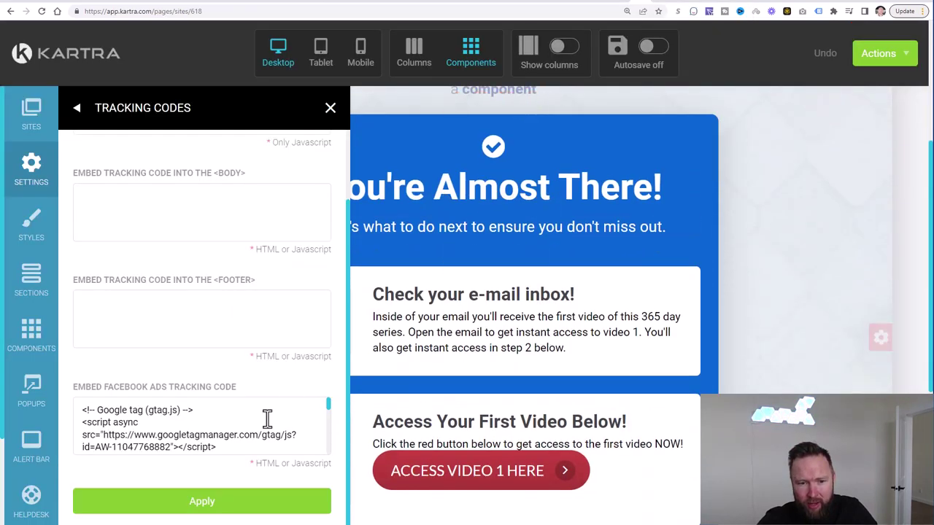
pyautogui.scroll(-1, 203, 432)
pyautogui.scroll(-1, 203, 432)
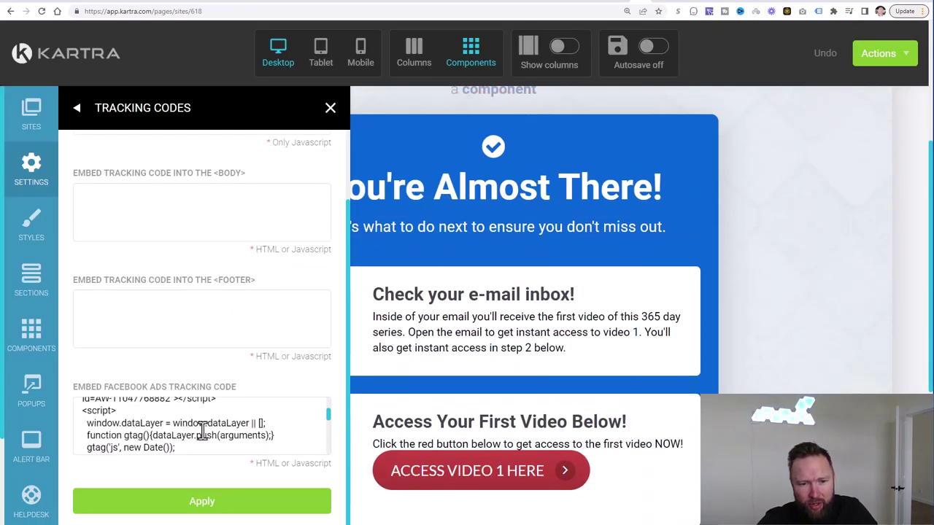
pyautogui.scroll(-5, 203, 432)
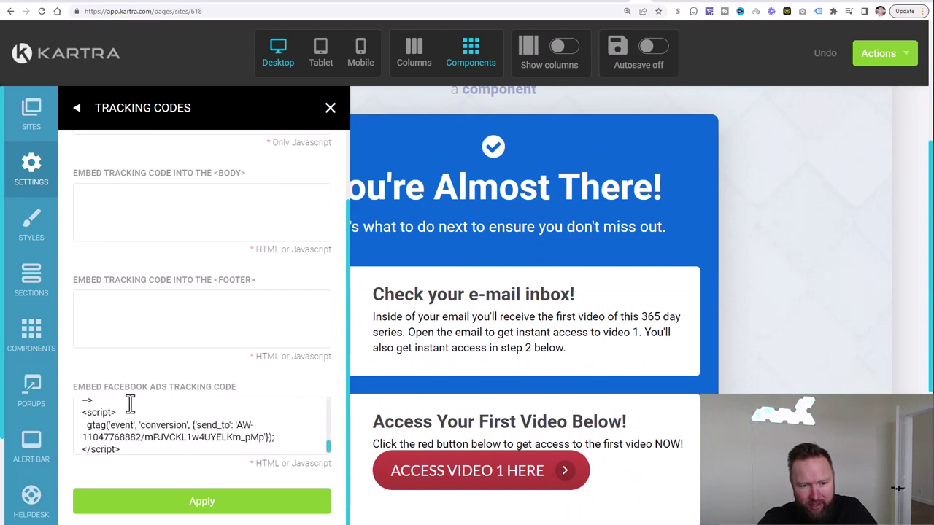
pyautogui.scroll(3, 124, 415)
pyautogui.scroll(-2, 178, 426)
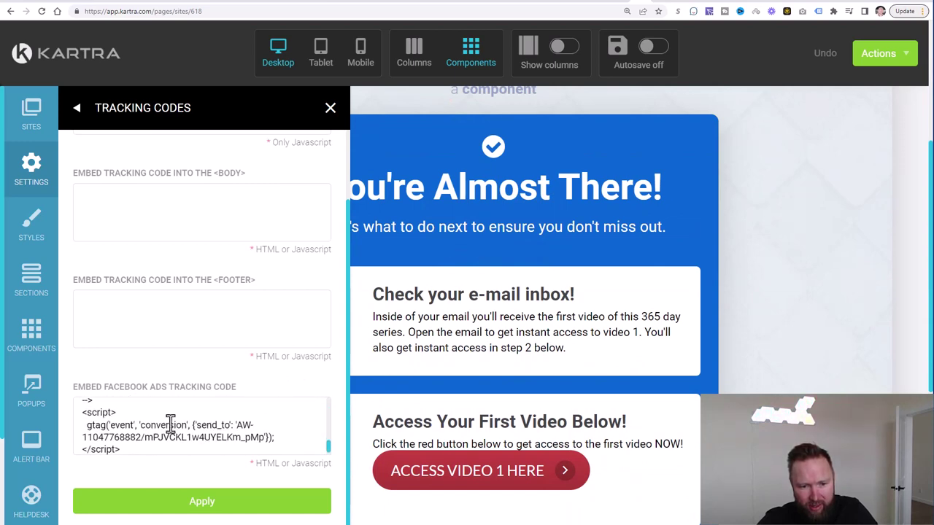
pyautogui.scroll(3, 192, 441)
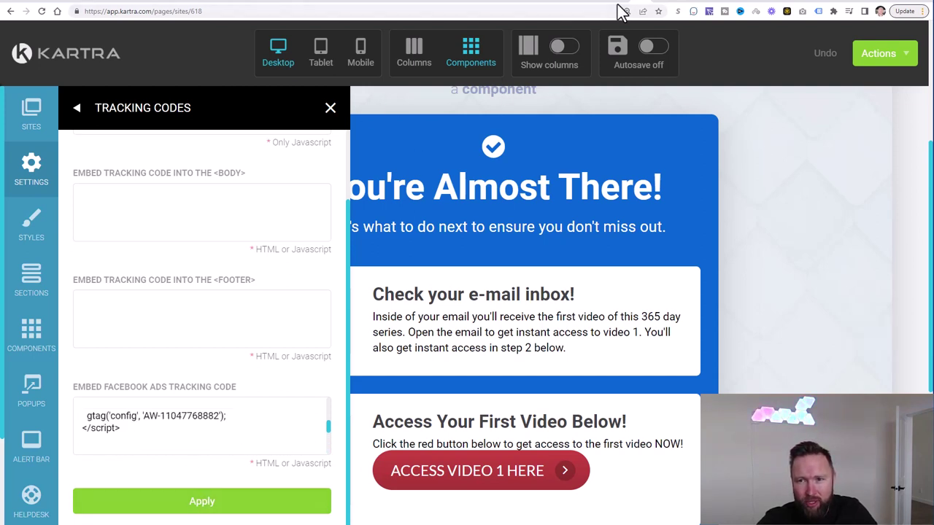
# Step: Back in Google Ads, confirm using the Google tag found on the website and finish the zero to 10k test leads conversion action
pyautogui.click(699, 3)
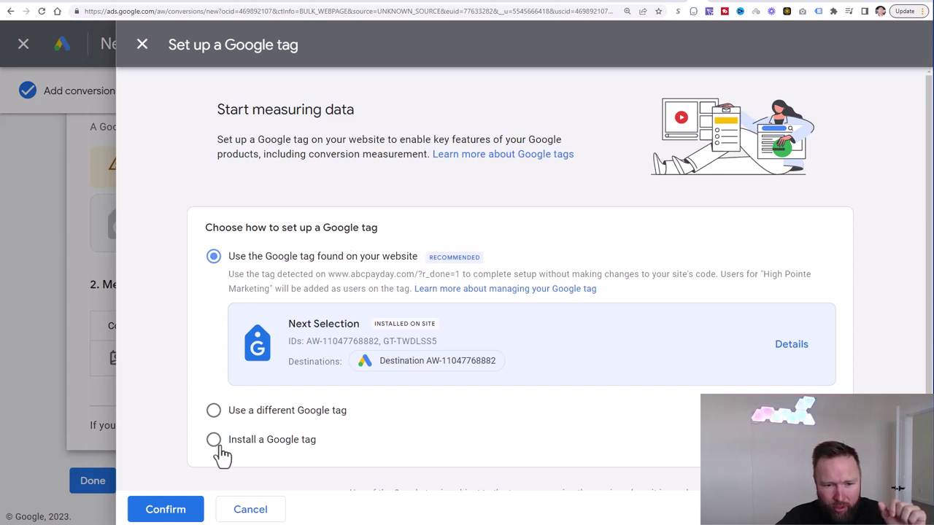
pyautogui.click(162, 517)
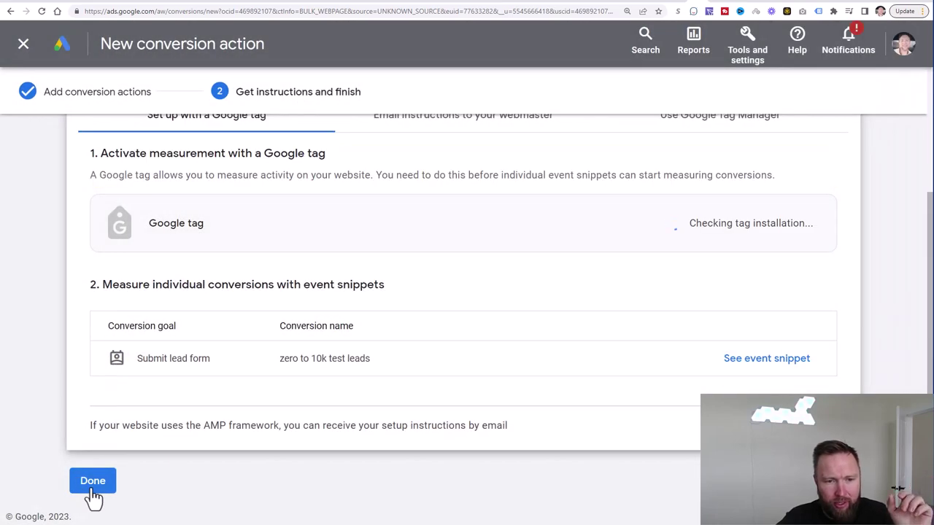
pyautogui.click(92, 485)
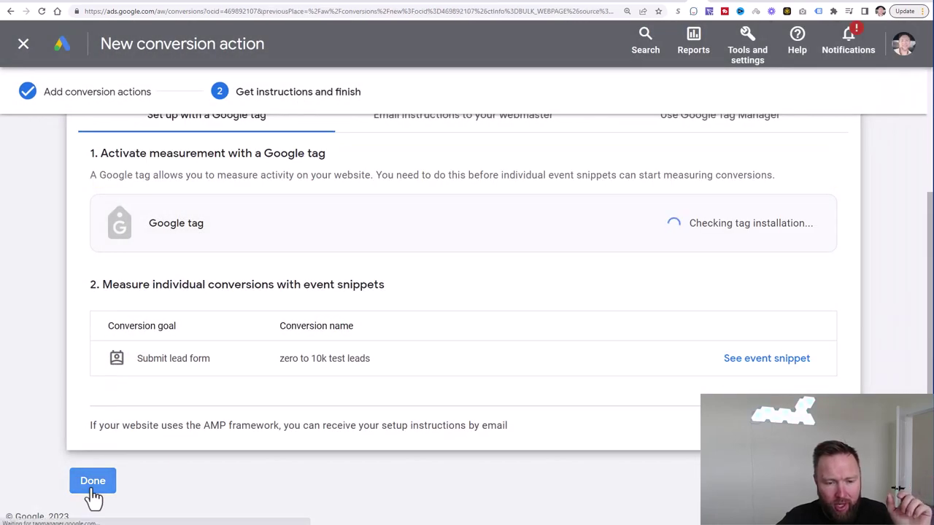
# Step: Review the Submit lead form conversion actions in the conversions summary, and return to the account overview
pyautogui.scroll(-3, 328, 369)
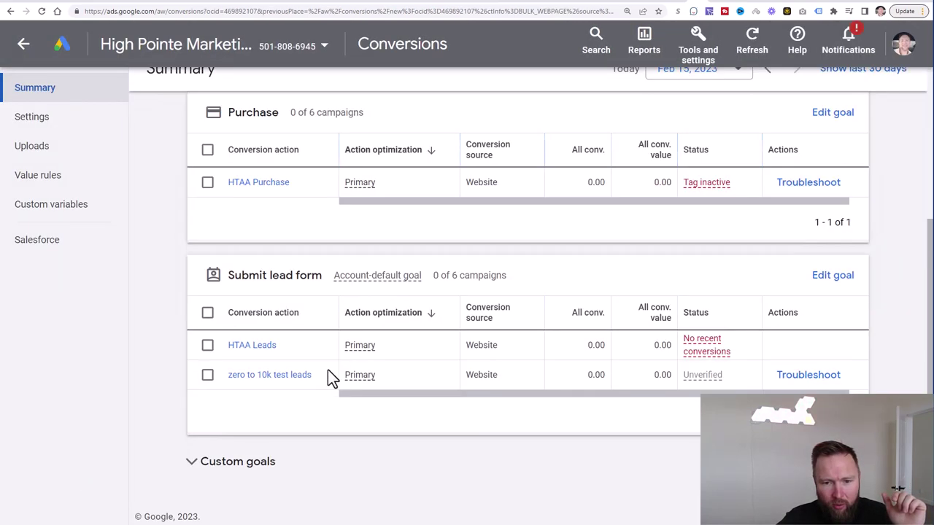
pyautogui.scroll(3, 327, 369)
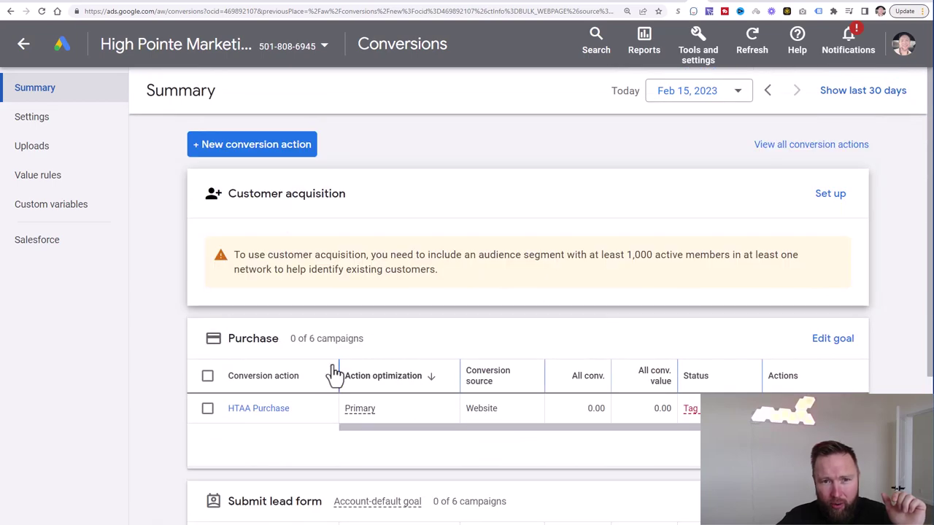
pyautogui.scroll(-3, 357, 348)
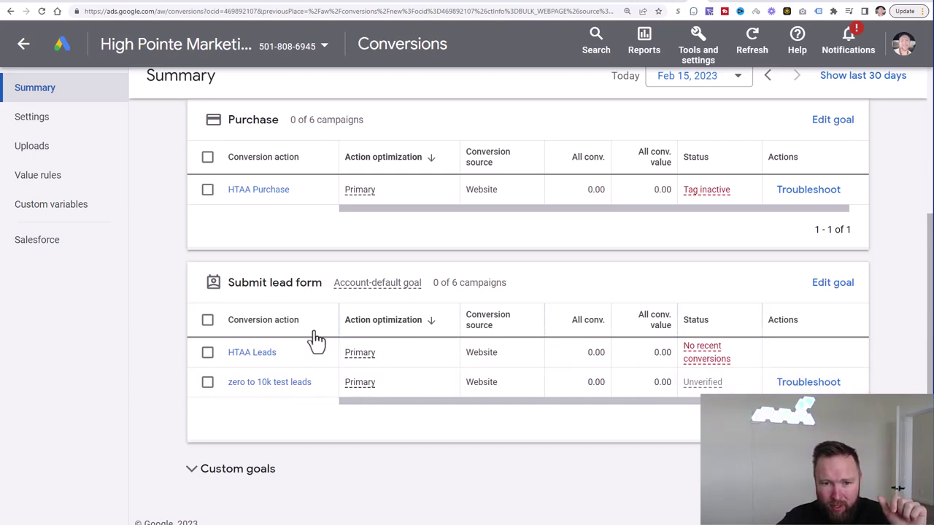
pyautogui.scroll(3, 429, 426)
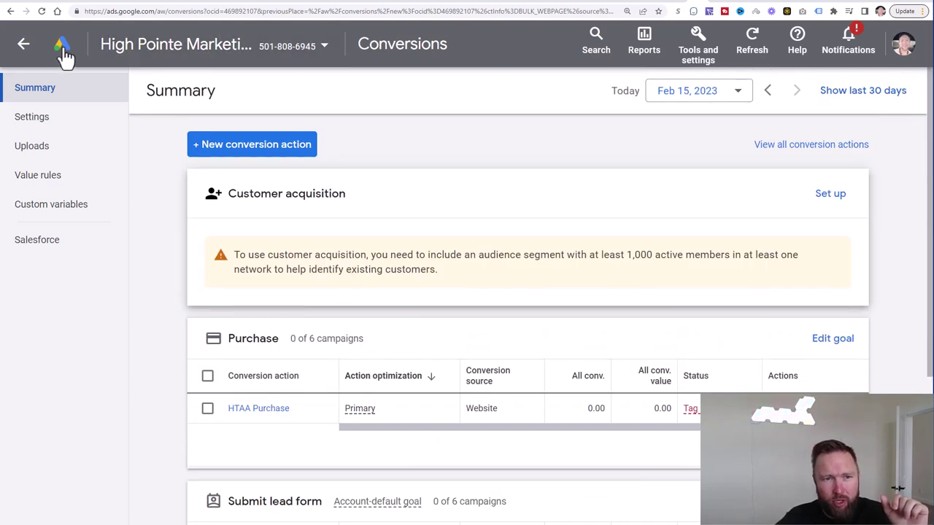
pyautogui.click(64, 51)
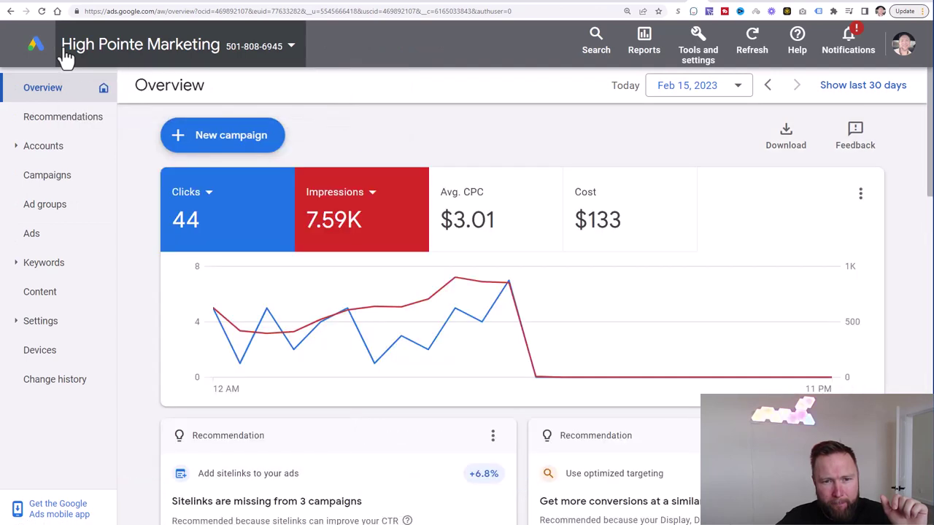
# Step: Switch to the 365 Days To 10k folder in Google Drive and open the YOUTUBE AD 1.mp4 video
pyautogui.moveTo(233, 321)
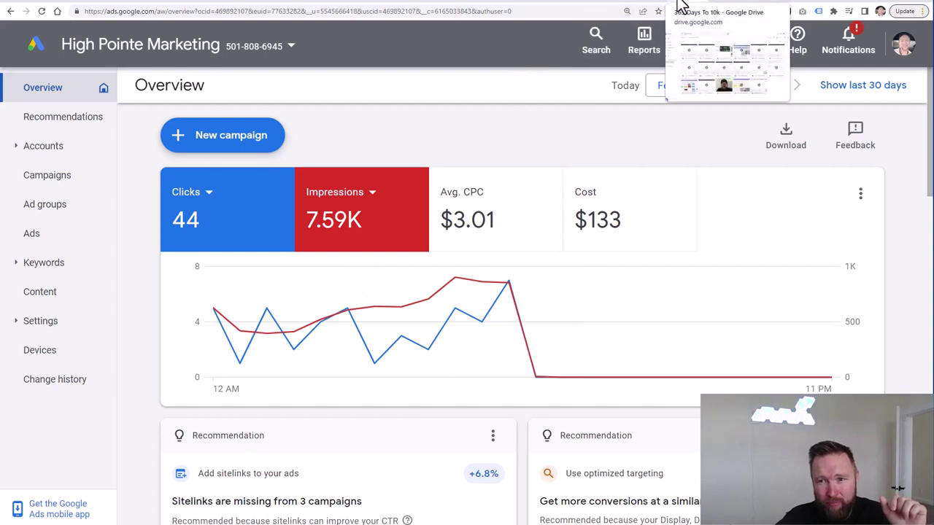
pyautogui.click(679, 5)
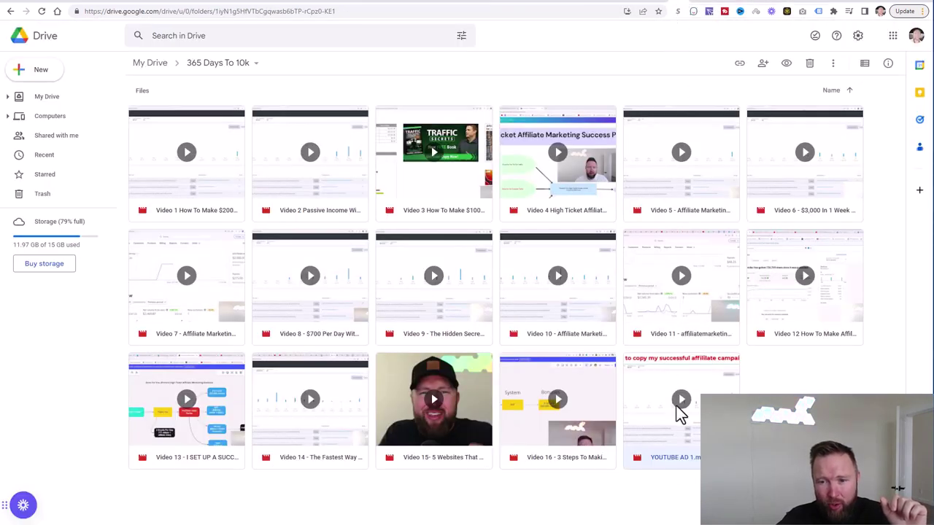
pyautogui.click(776, 381)
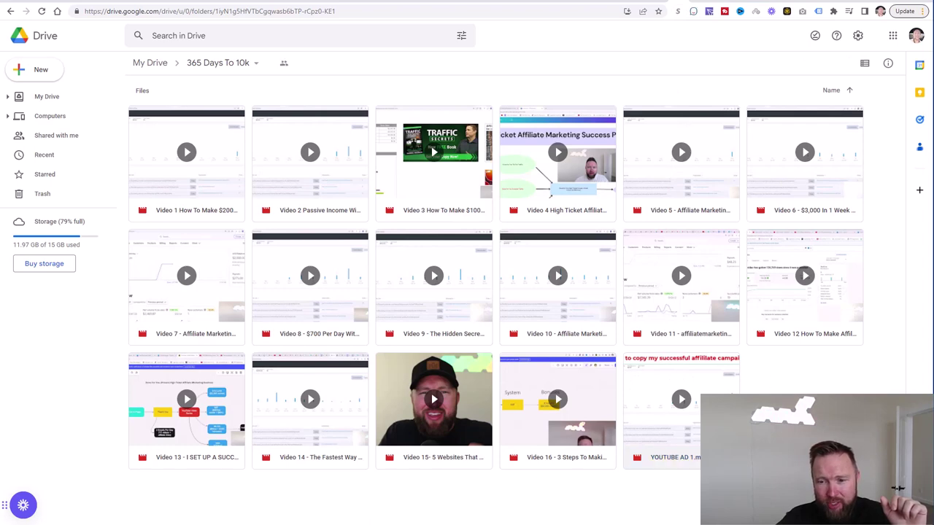
pyautogui.doubleClick(685, 458)
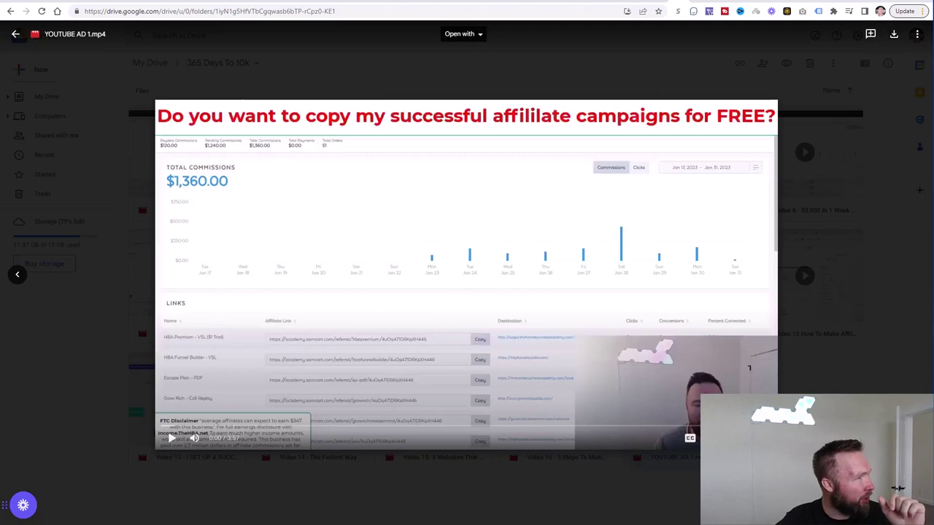
# Step: Bring the YouTube Studio window into view and check where new videos are uploaded
pyautogui.moveTo(0, 65); pyautogui.dragTo(808, 20)
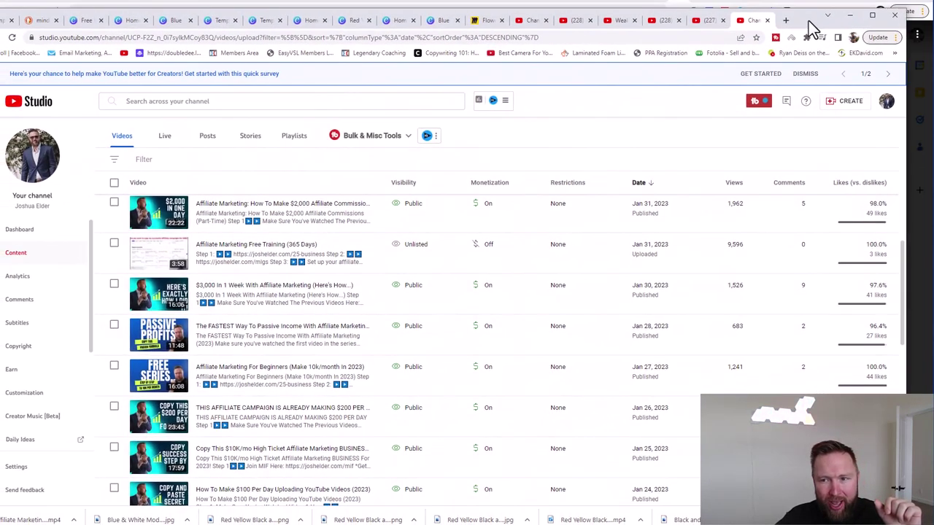
pyautogui.click(829, 103)
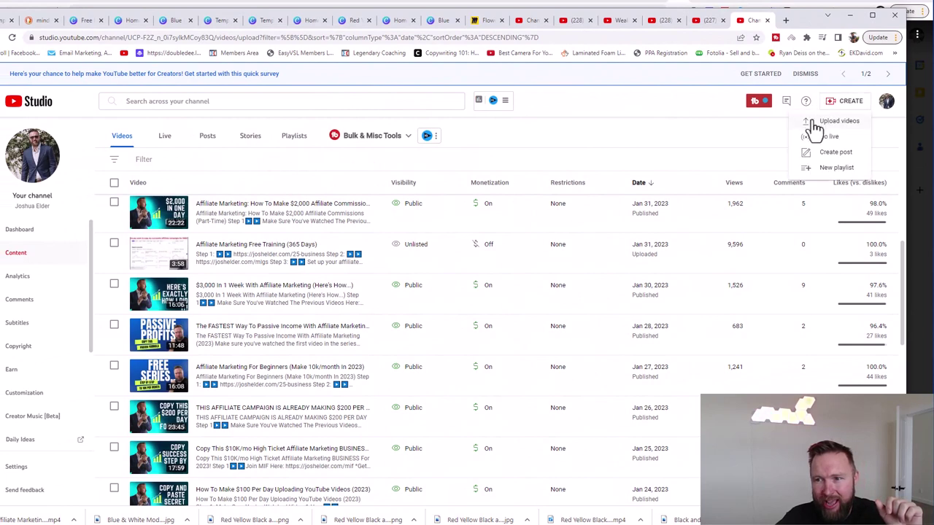
pyautogui.click(623, 137)
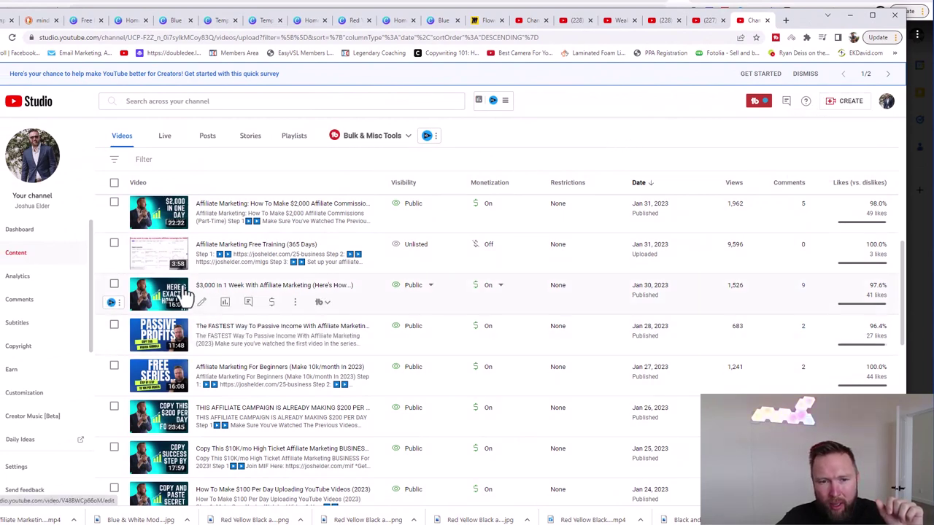
# Step: Open the details of the unlisted Affiliate Marketing Free Training (365 Days) video, copy its link, and put the YouTube Studio window away
pyautogui.scroll(1, 183, 288)
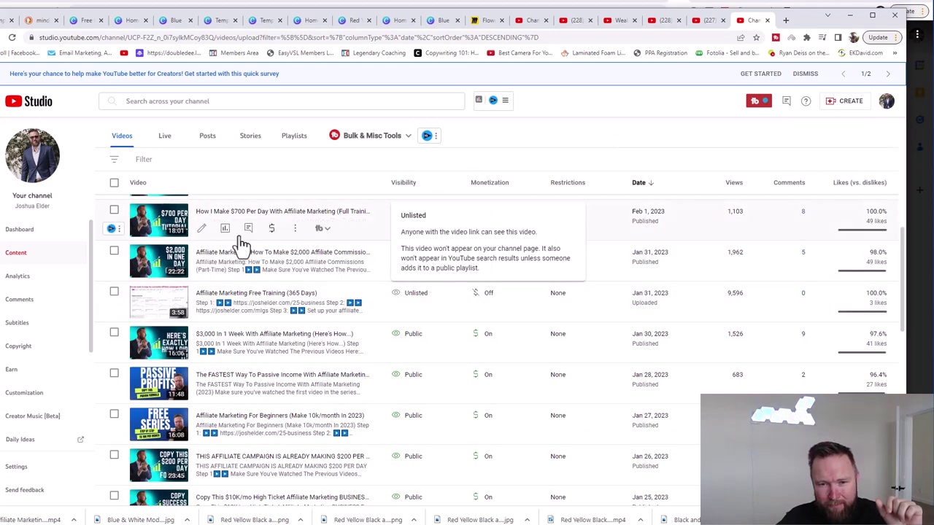
pyautogui.click(169, 305)
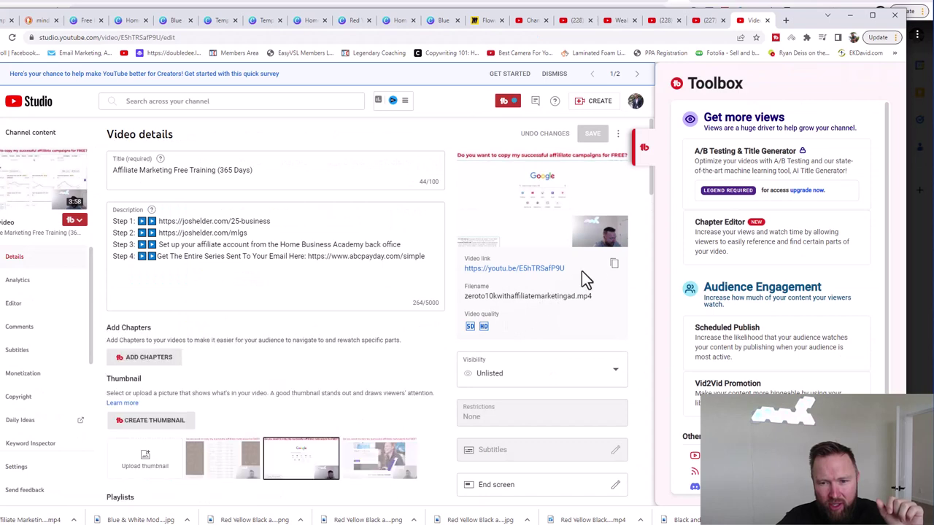
pyautogui.click(614, 264)
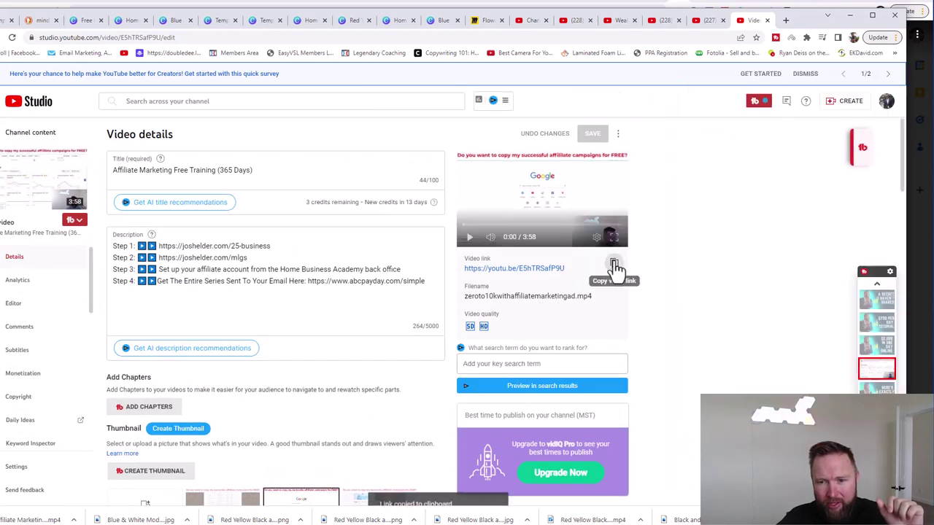
pyautogui.click(850, 15)
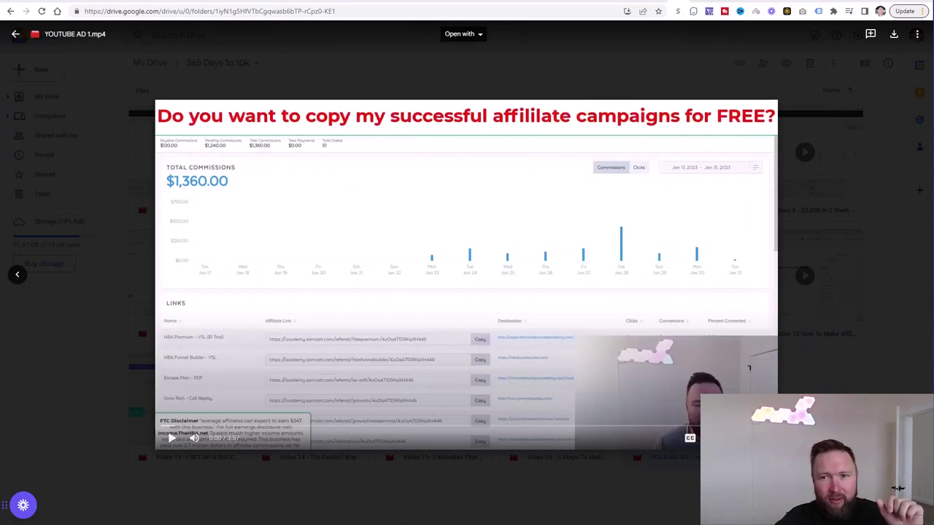
# Step: Switch to Google Ads and start creating a new campaign in the Next Selection account
pyautogui.click(702, 6)
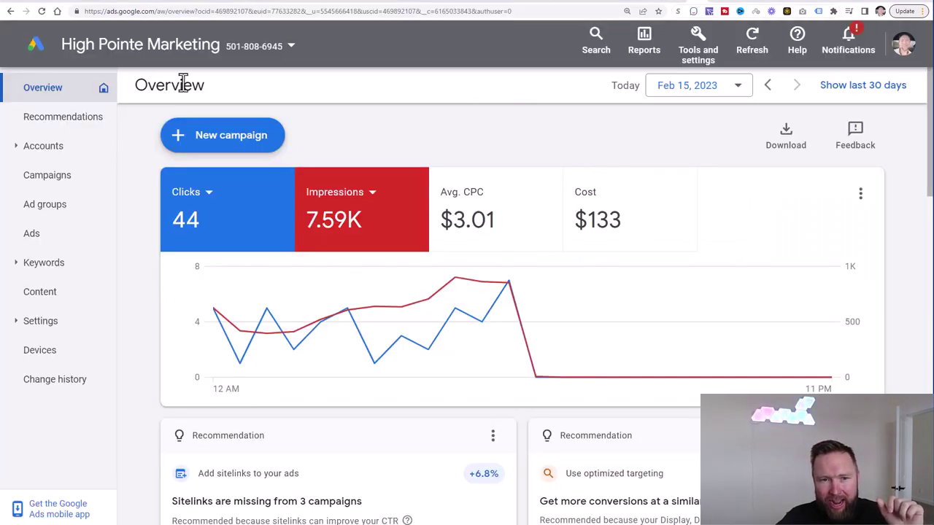
pyautogui.click(49, 178)
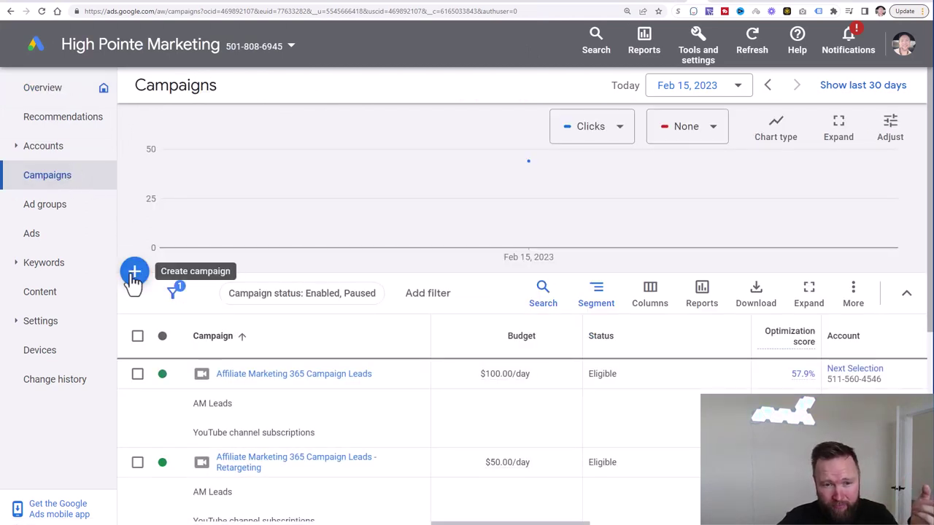
pyautogui.click(133, 275)
pyautogui.click(413, 318)
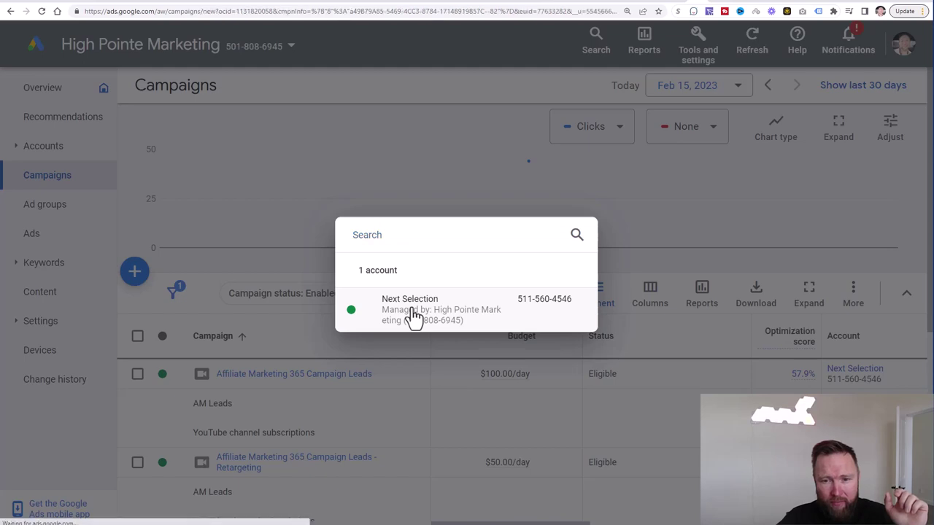
# Step: Choose Leads as the campaign objective and review the conversion goals it uses
pyautogui.click(339, 296)
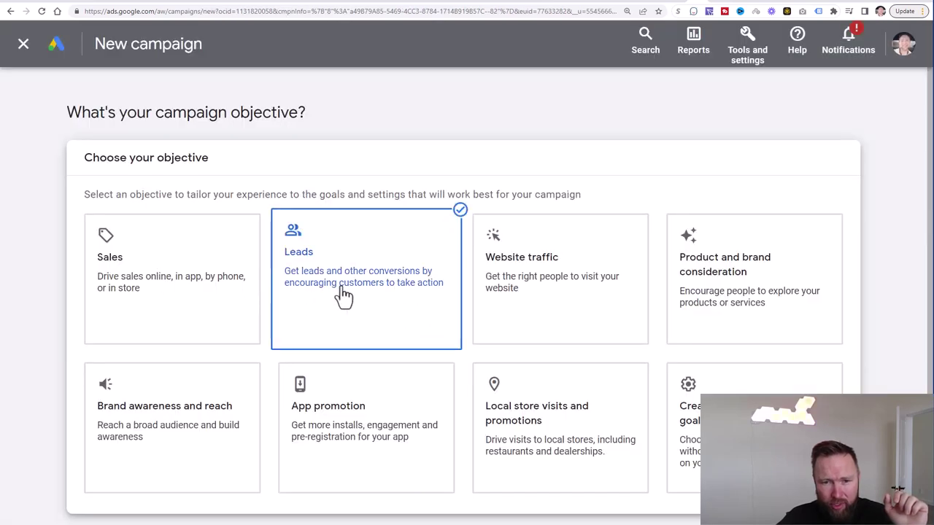
pyautogui.scroll(-2, 466, 288)
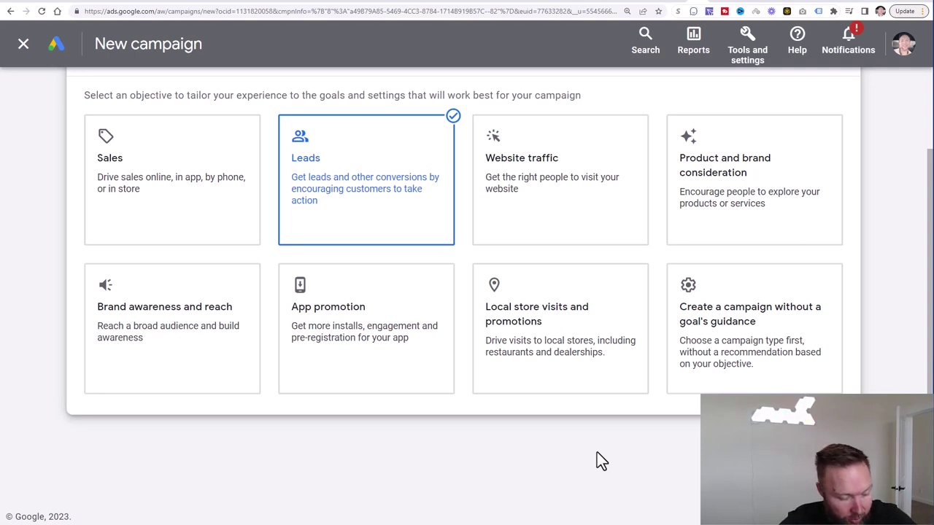
pyautogui.scroll(-3, 597, 459)
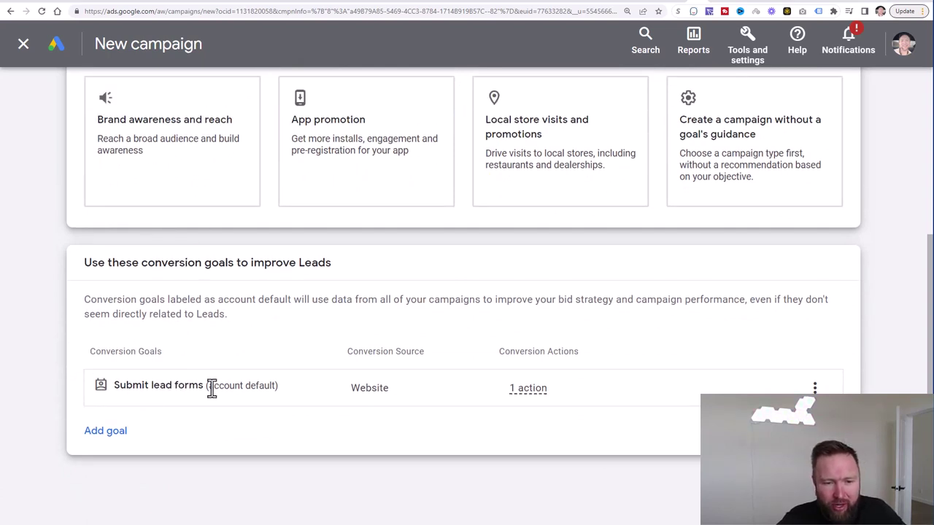
pyautogui.scroll(3, 467, 292)
pyautogui.scroll(-3, 467, 292)
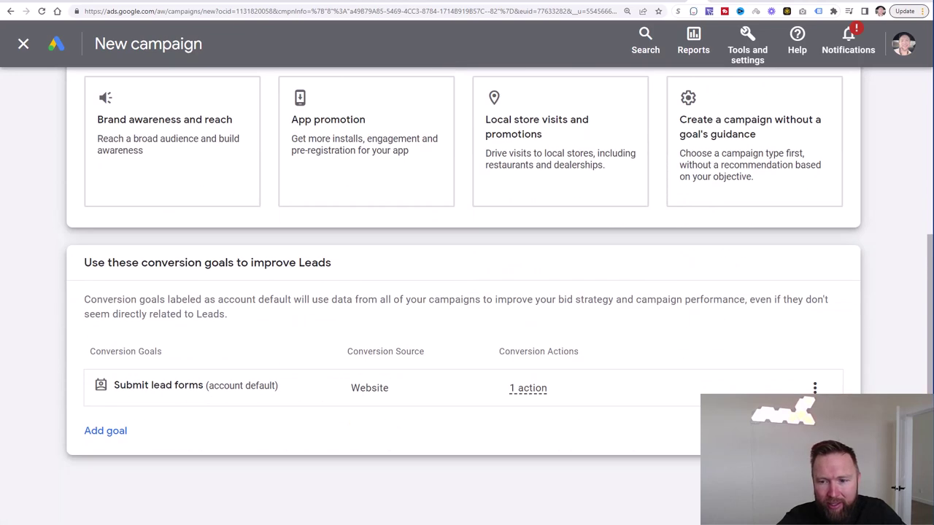
# Step: Choose Video as the campaign type with the Drive conversions subtype and name the campaign Business Opp Leads
pyautogui.scroll(-5, 375, 302)
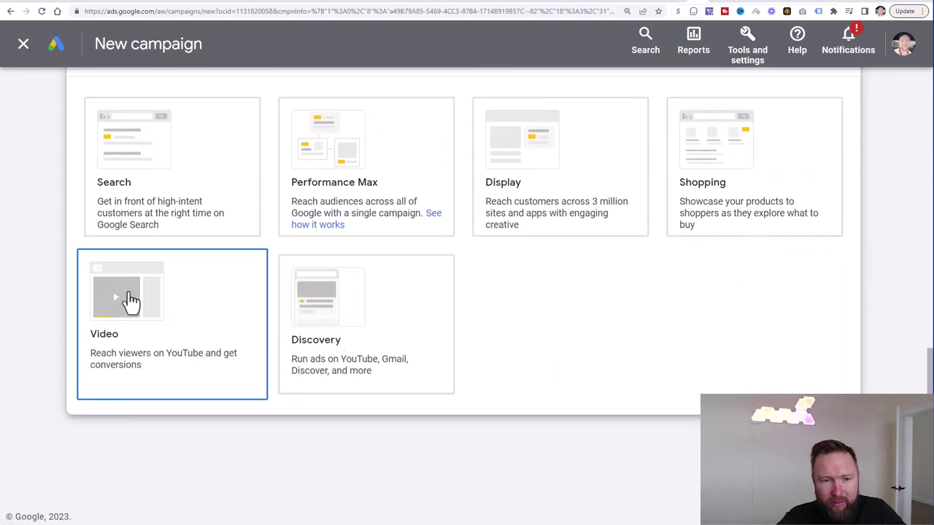
pyautogui.click(134, 303)
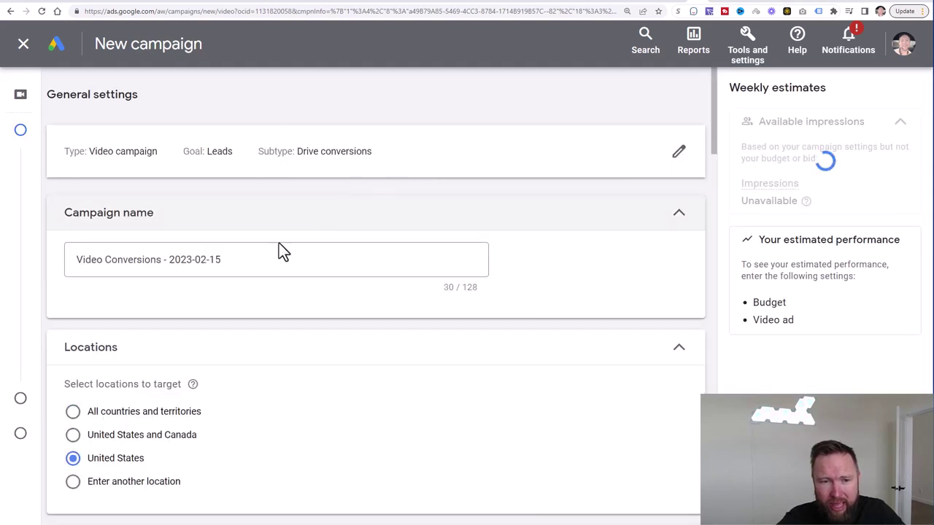
pyautogui.moveTo(252, 255); pyautogui.dragTo(57, 256)
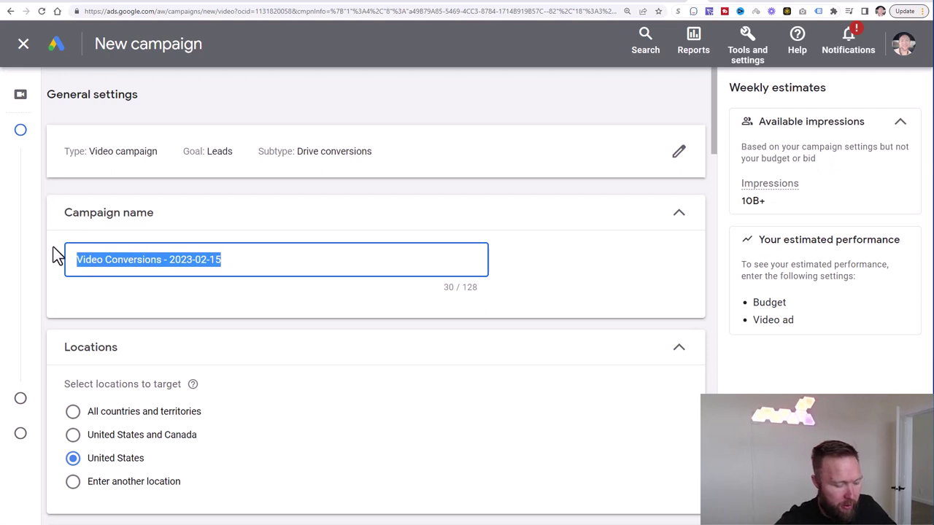
pyautogui.write('us')
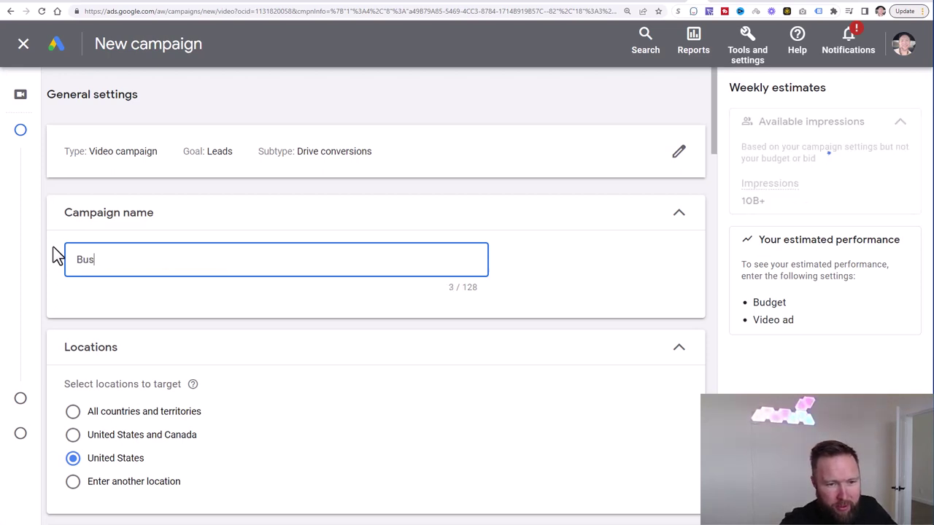
pyautogui.write('iness Opp Leads')
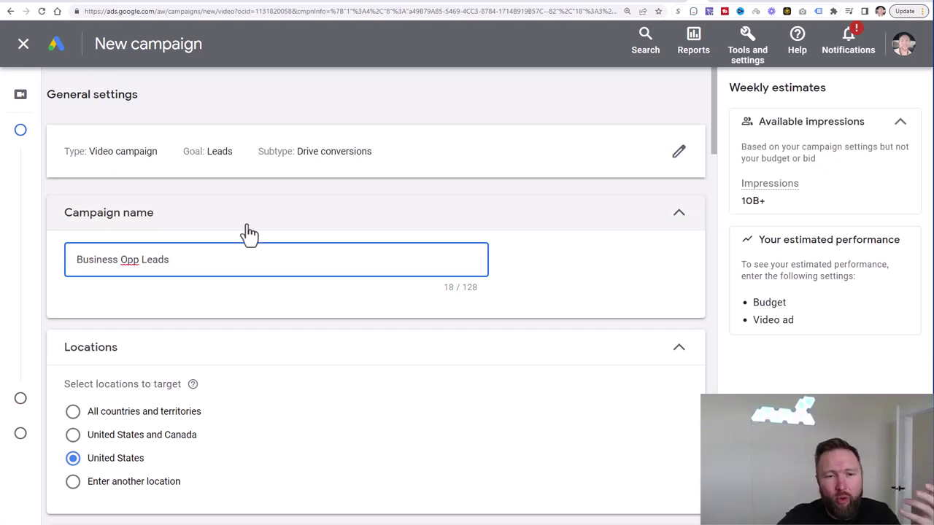
# Step: Set the campaign's daily budget to $50.00
pyautogui.scroll(-2, 248, 237)
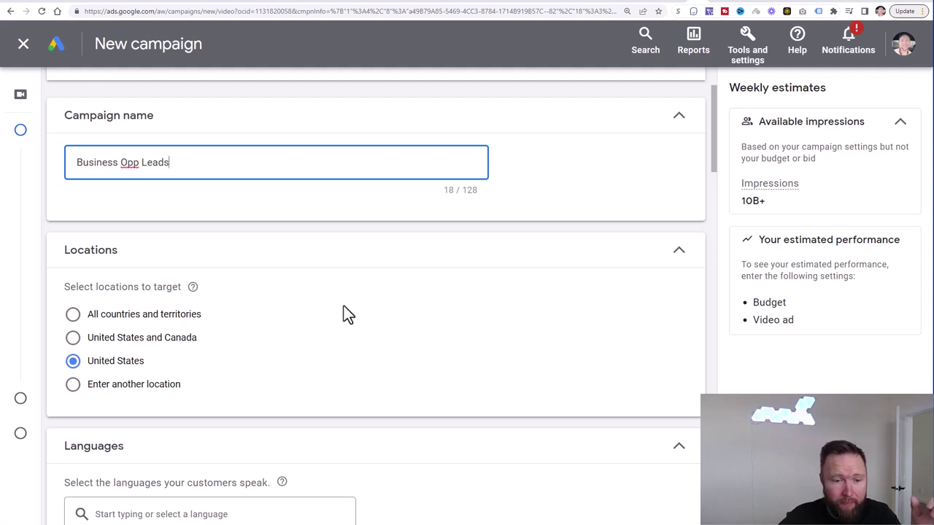
pyautogui.scroll(-3, 345, 313)
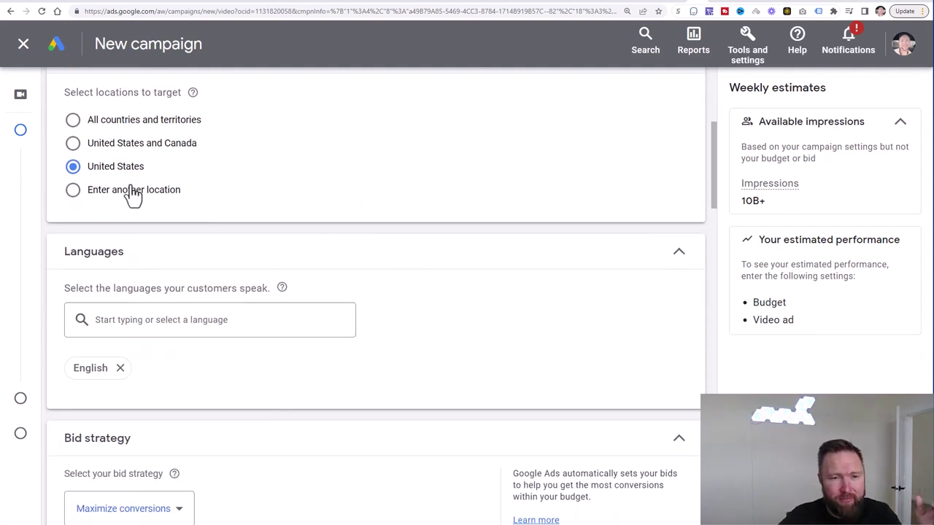
pyautogui.scroll(2, 269, 265)
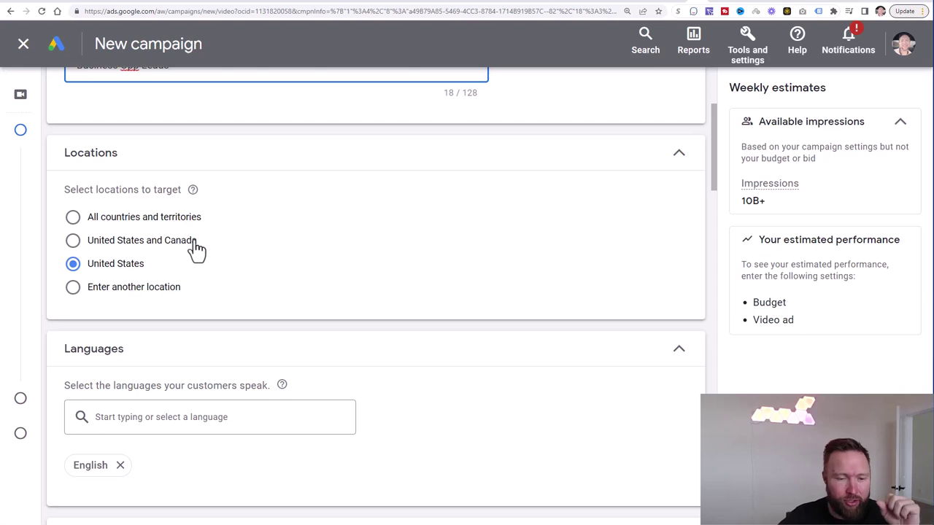
pyautogui.scroll(-1, 280, 341)
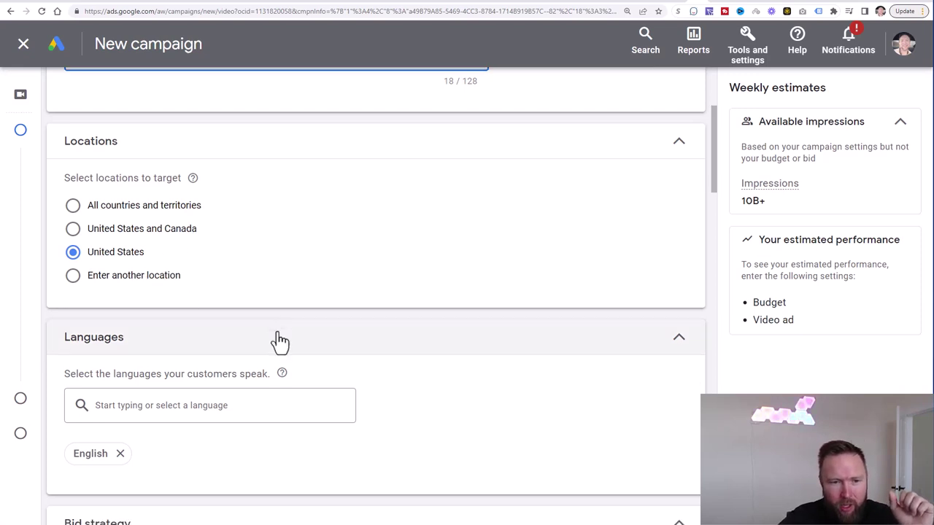
pyautogui.scroll(-1, 285, 337)
pyautogui.scroll(-1, 507, 290)
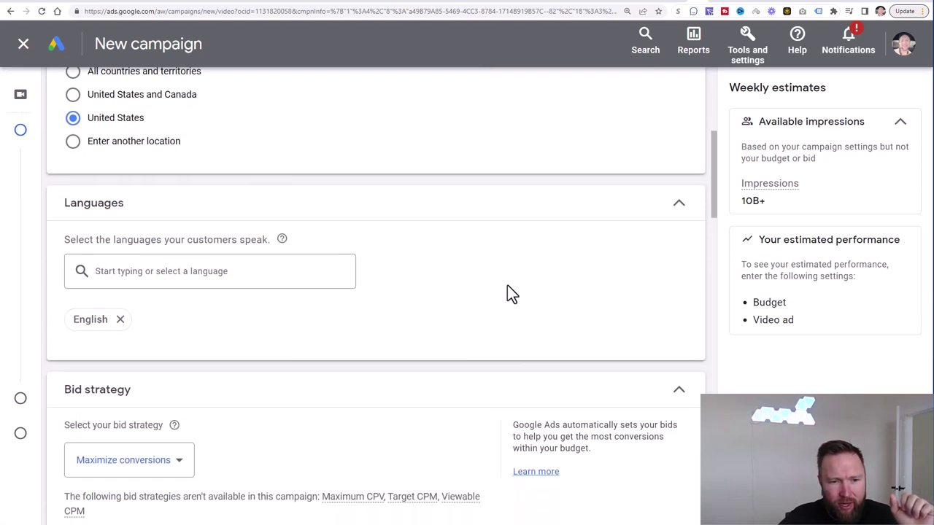
pyautogui.scroll(-1, 377, 228)
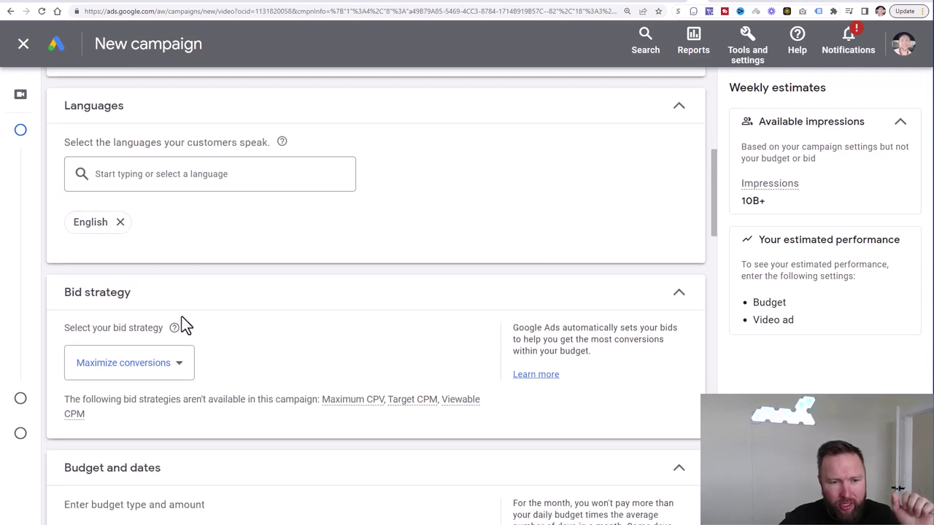
pyautogui.scroll(-3, 183, 324)
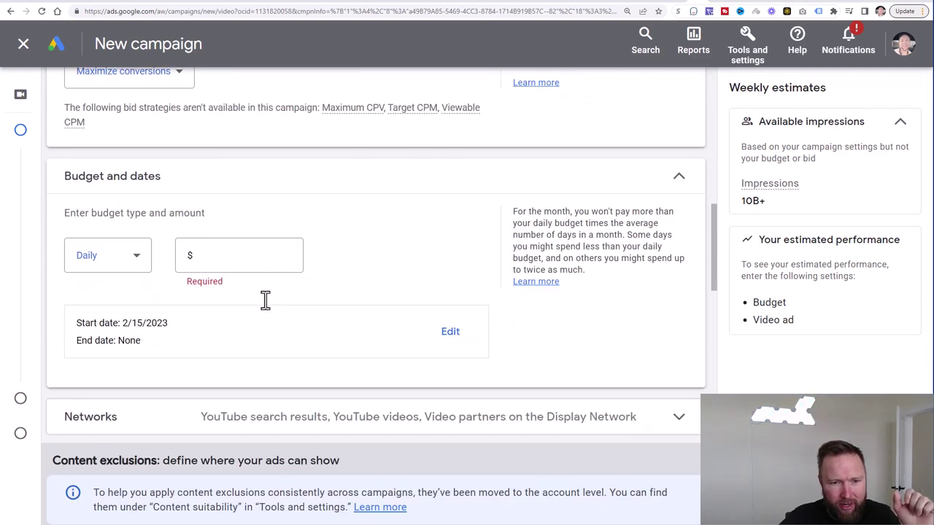
pyautogui.click(235, 261)
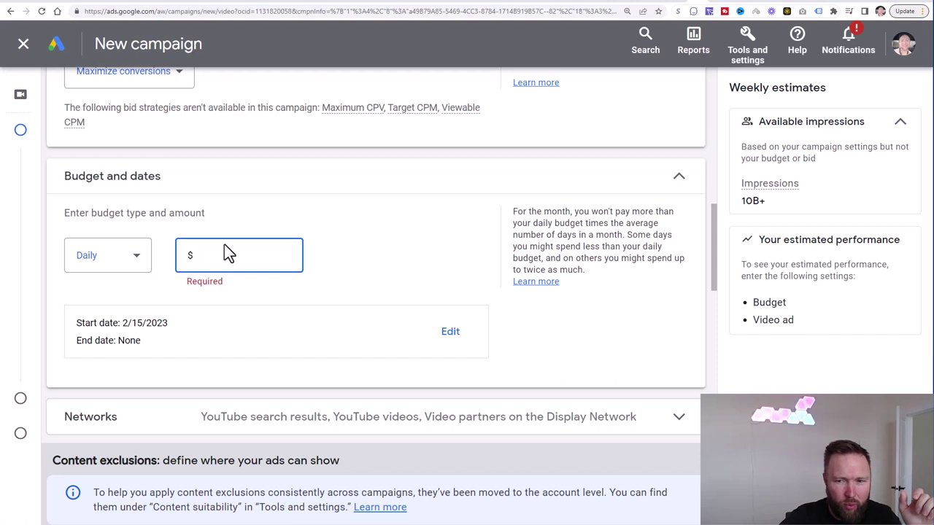
pyautogui.write('50')
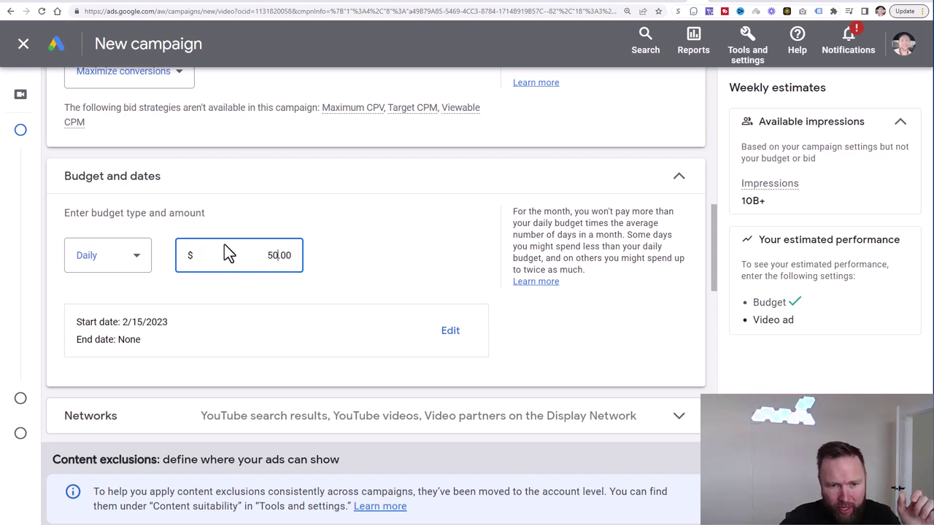
# Step: Expand the Networks settings and review where the ads can appear, along with the content exclusions and assets sections
pyautogui.scroll(-1, 399, 207)
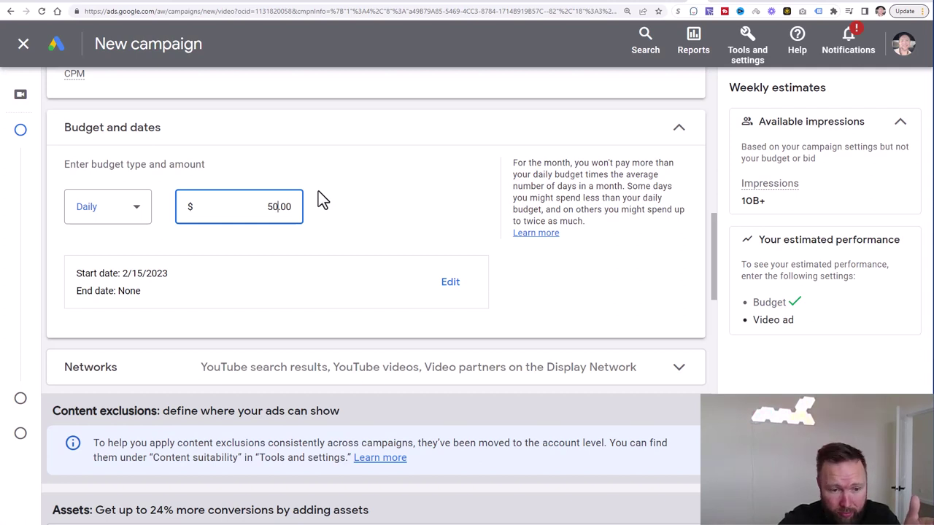
pyautogui.scroll(-2, 456, 205)
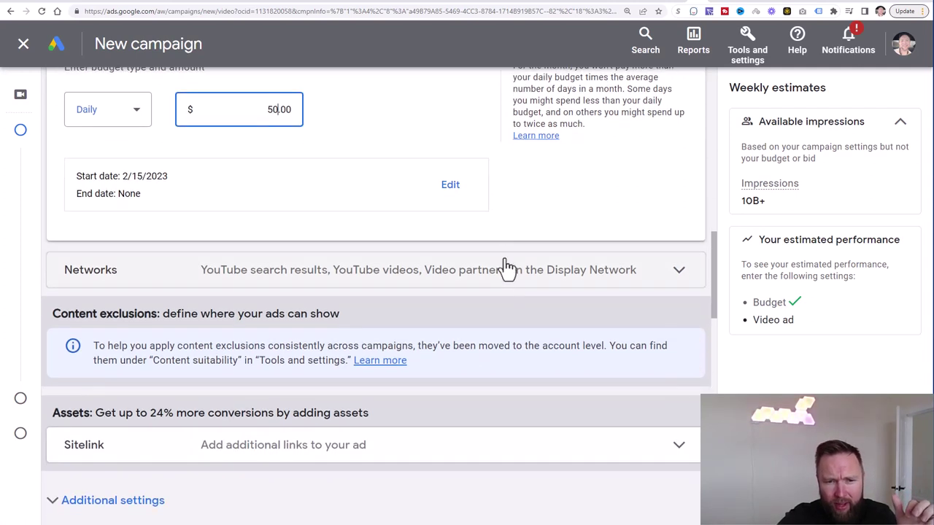
pyautogui.click(508, 273)
pyautogui.scroll(-1, 243, 259)
pyautogui.scroll(-2, 541, 331)
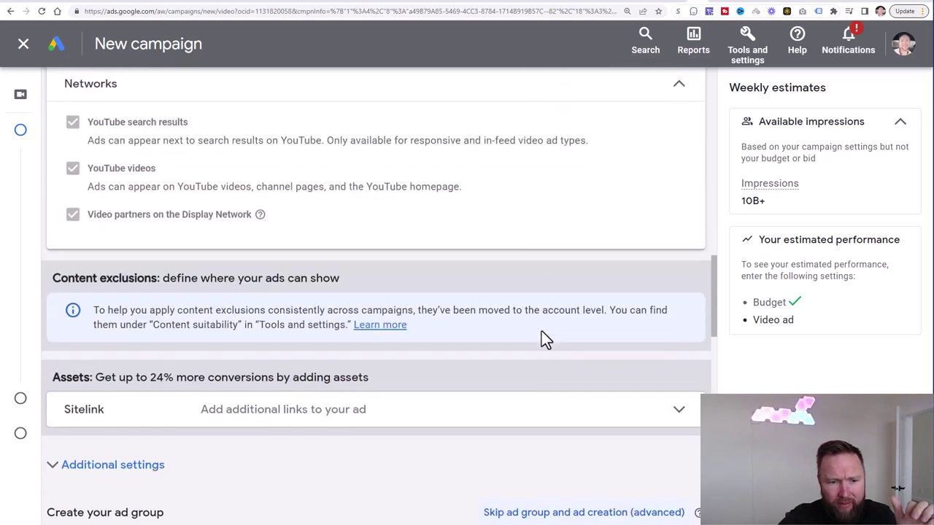
pyautogui.scroll(-1, 452, 343)
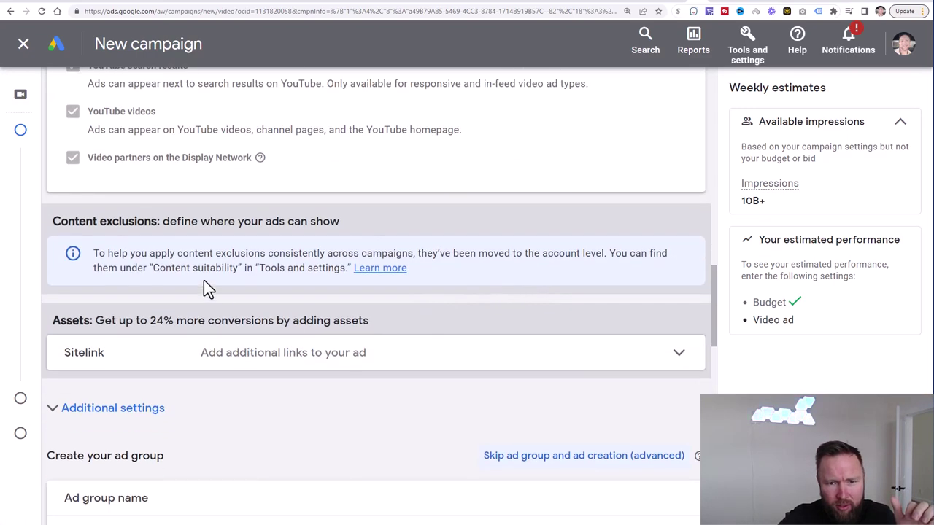
pyautogui.scroll(-1, 389, 198)
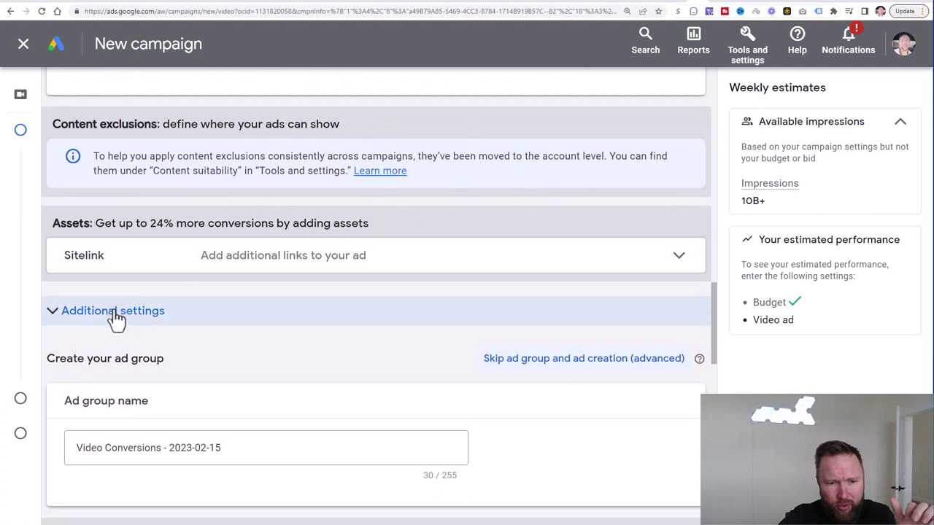
# Step: In the additional campaign settings, set specific device targeting that excludes TV screens and collapse the Devices section
pyautogui.click(119, 314)
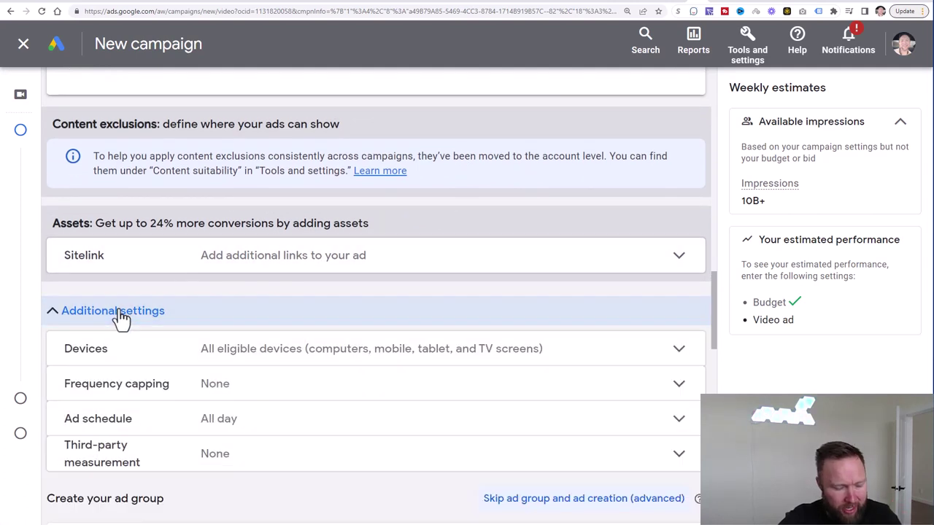
pyautogui.click(283, 356)
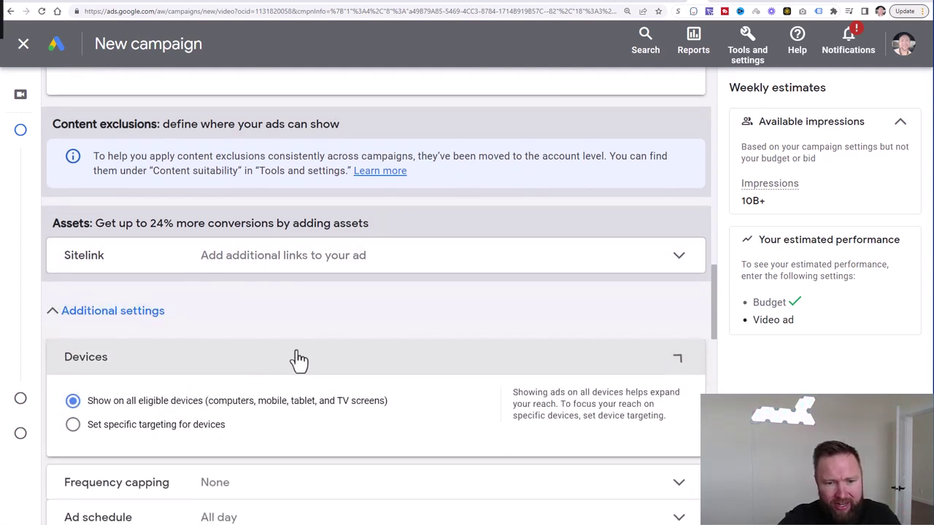
pyautogui.scroll(-1, 303, 357)
pyautogui.click(124, 344)
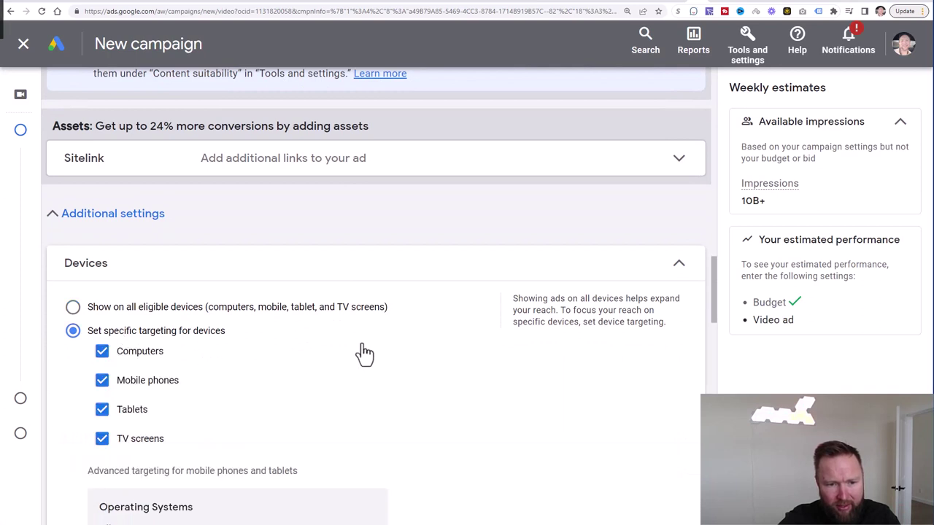
pyautogui.scroll(-1, 360, 355)
pyautogui.click(106, 343)
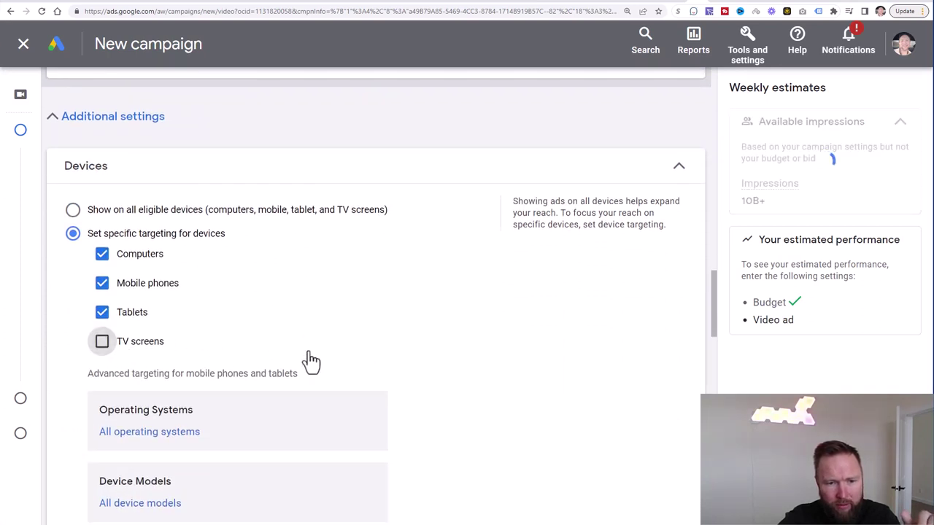
pyautogui.click(679, 172)
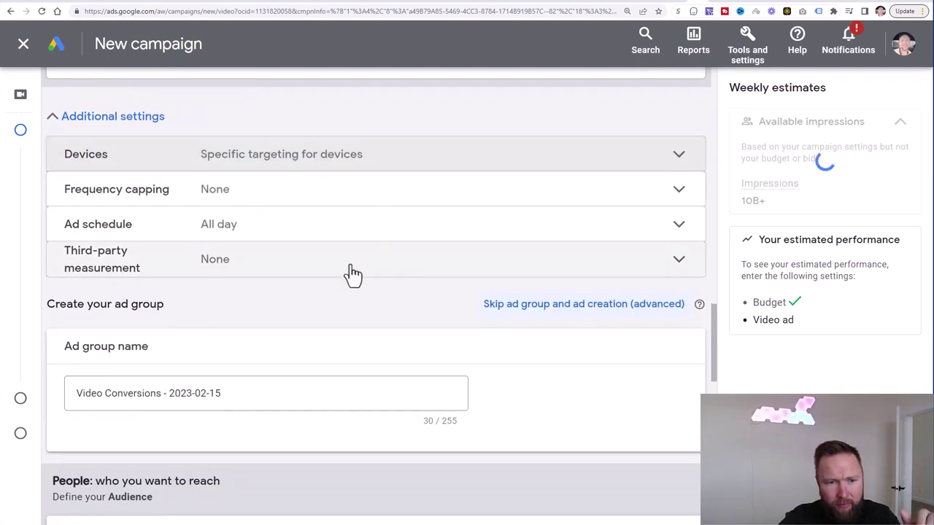
# Step: Name the ad group passive income
pyautogui.scroll(-1, 294, 267)
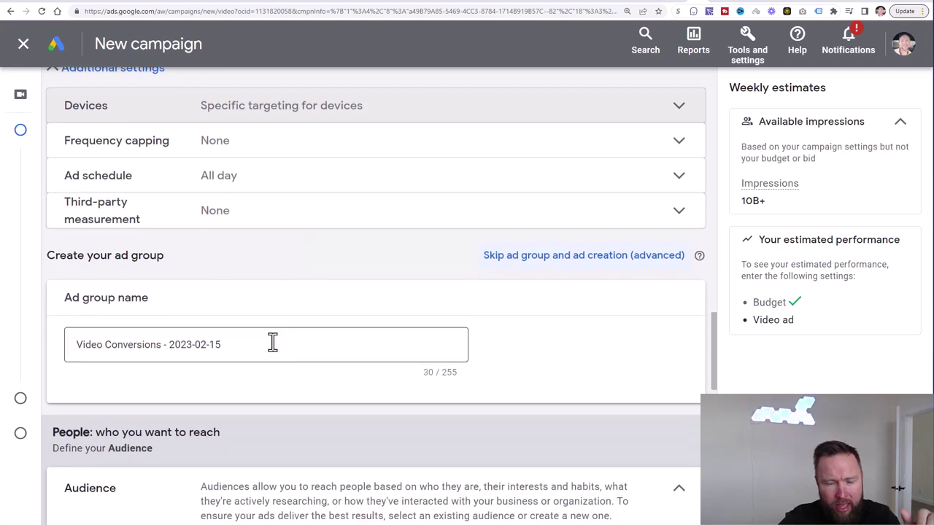
pyautogui.moveTo(270, 340); pyautogui.dragTo(38, 347)
pyautogui.moveTo(39, 348)
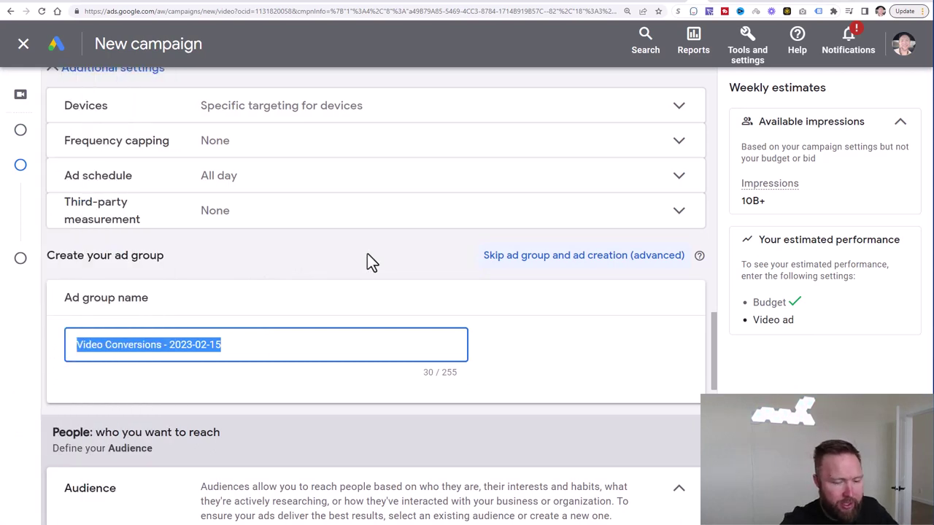
pyautogui.write('passive ic')
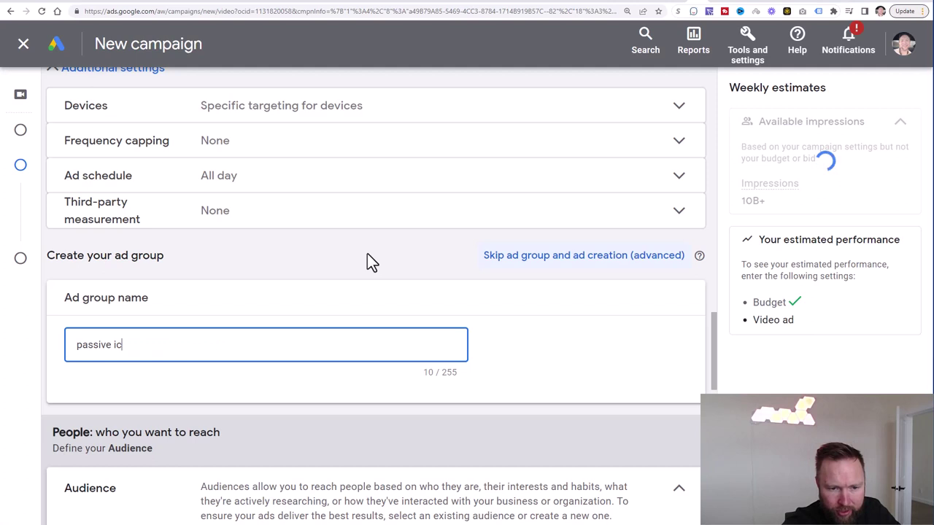
pyautogui.press('BackSpace')
pyautogui.write('ncome')
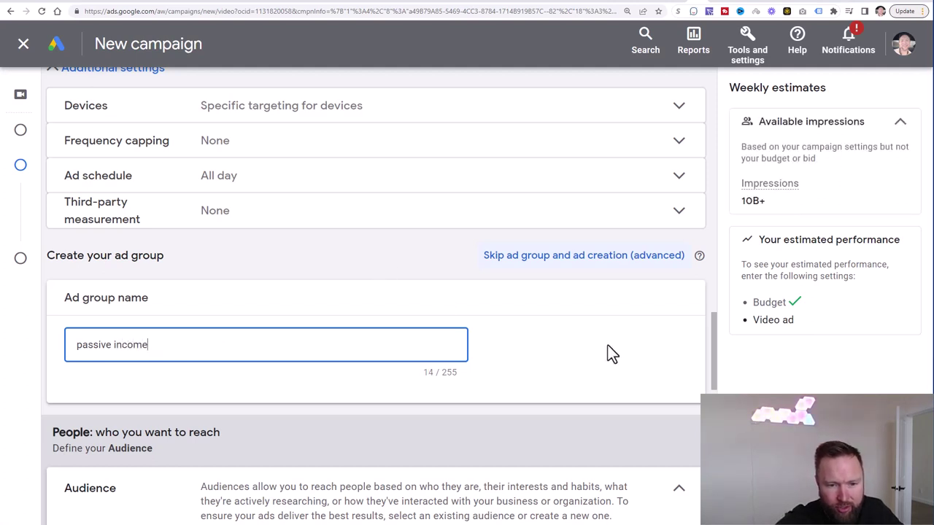
# Step: Start creating a new audience for the ad group instead of using a saved one
pyautogui.scroll(-1, 599, 347)
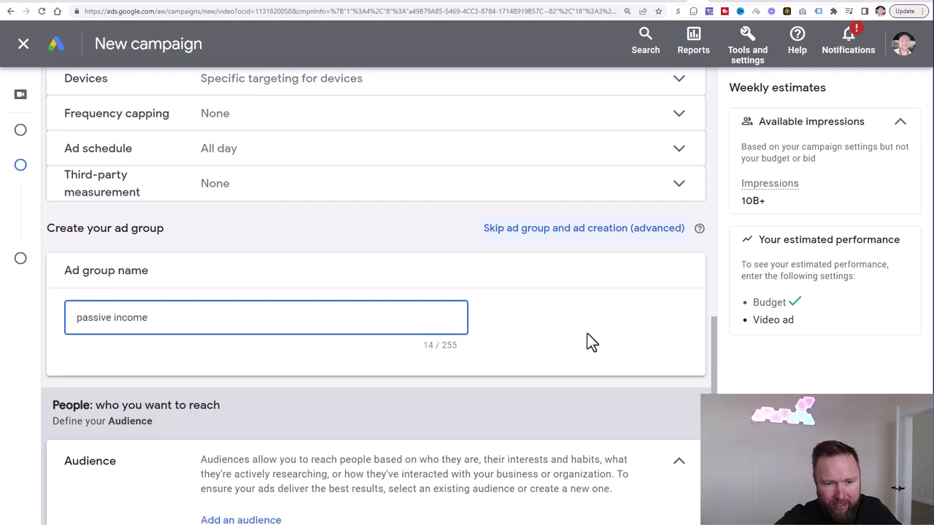
pyautogui.scroll(3, 590, 340)
pyautogui.scroll(4, 587, 343)
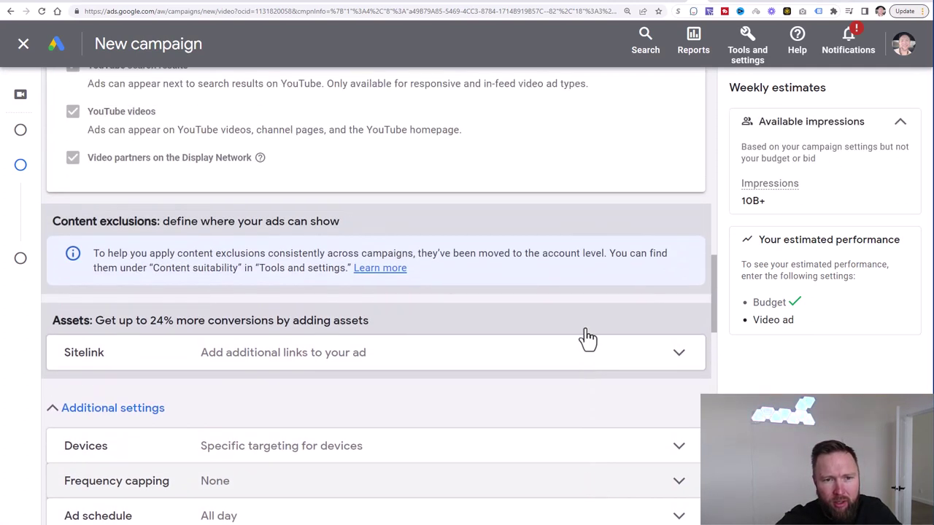
pyautogui.scroll(6, 363, 288)
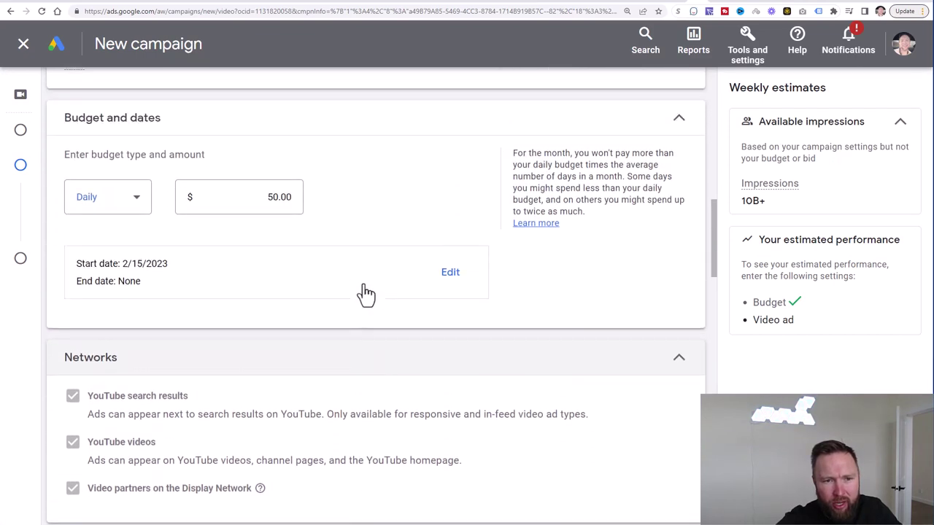
pyautogui.scroll(-4, 365, 292)
pyautogui.scroll(-10, 365, 291)
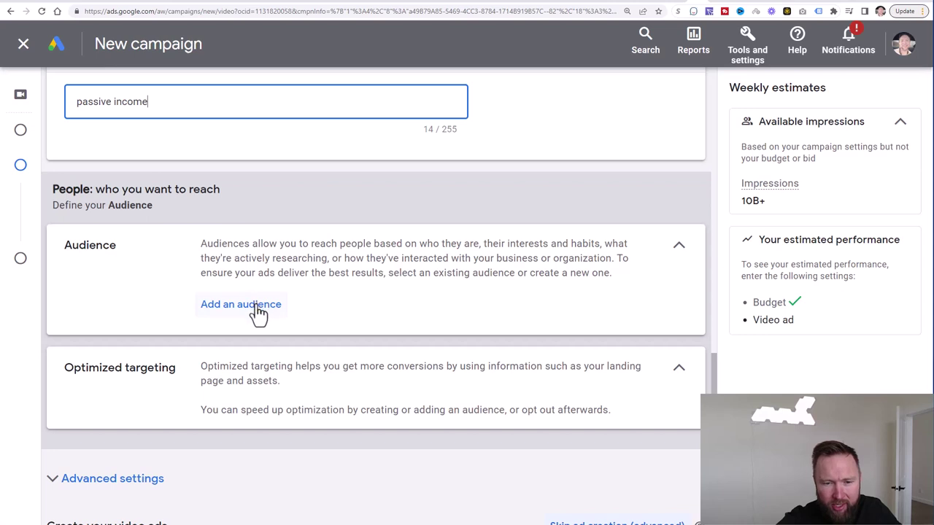
pyautogui.scroll(-1, 396, 313)
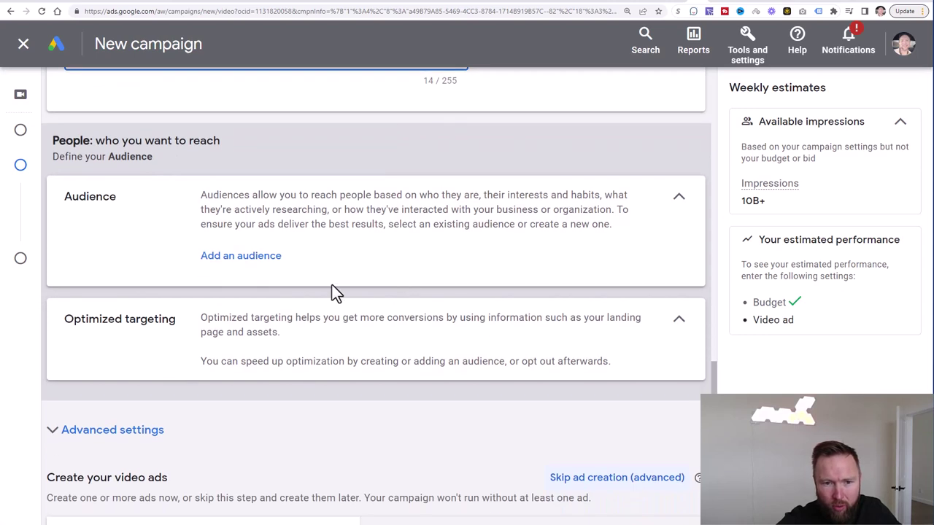
pyautogui.click(254, 266)
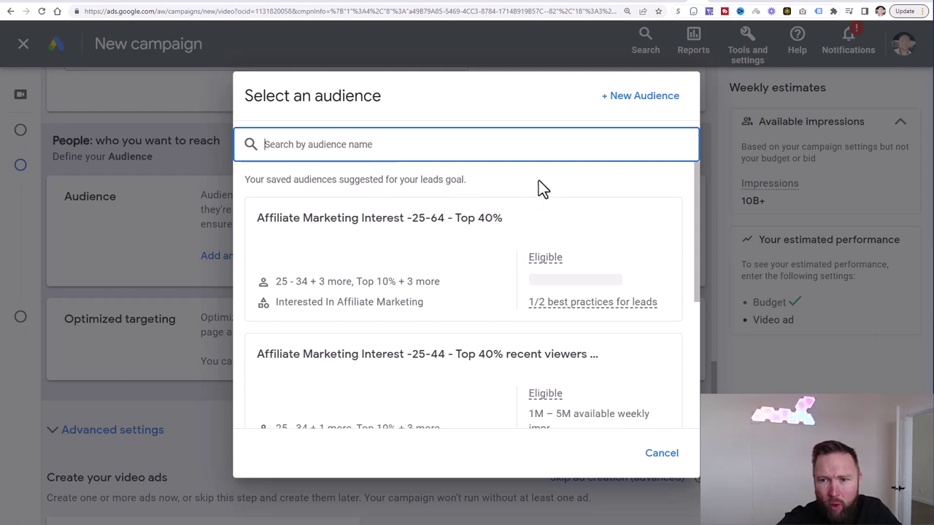
pyautogui.click(624, 102)
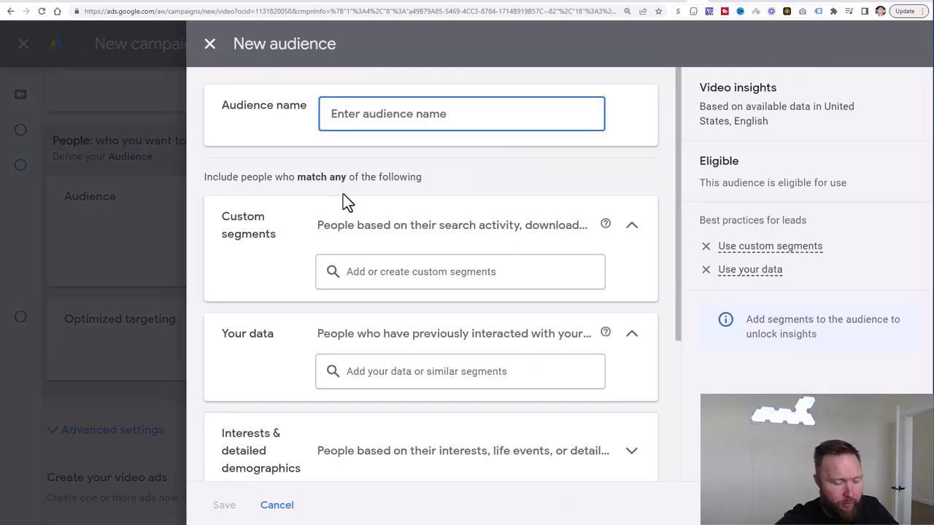
# Step: Name the new audience Passive Income and look over its segment, data, interest, exclusion and demographic sections
pyautogui.write('Passive Income')
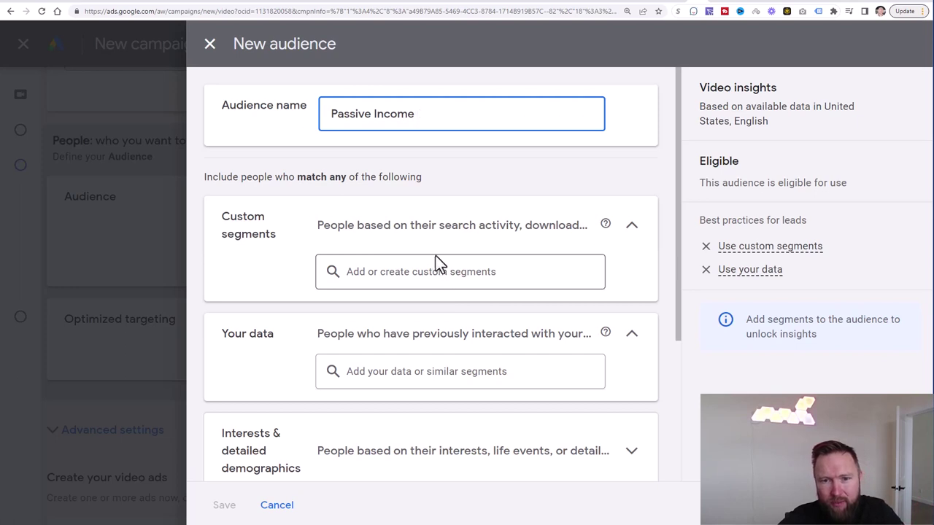
pyautogui.scroll(-1, 413, 234)
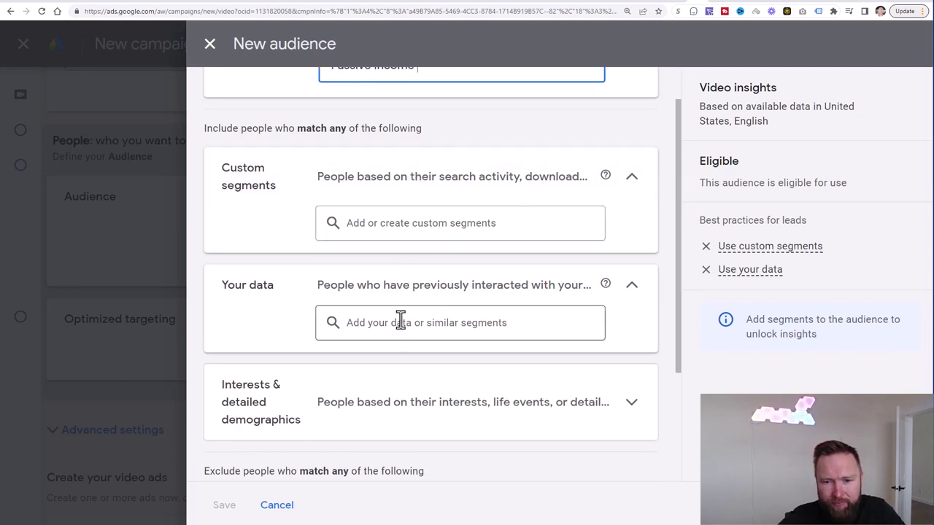
pyautogui.click(385, 224)
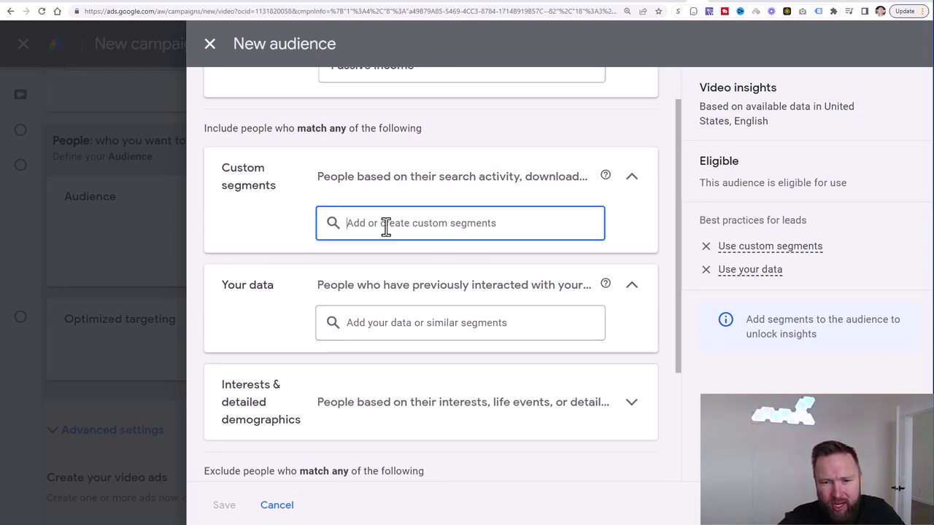
pyautogui.click(309, 356)
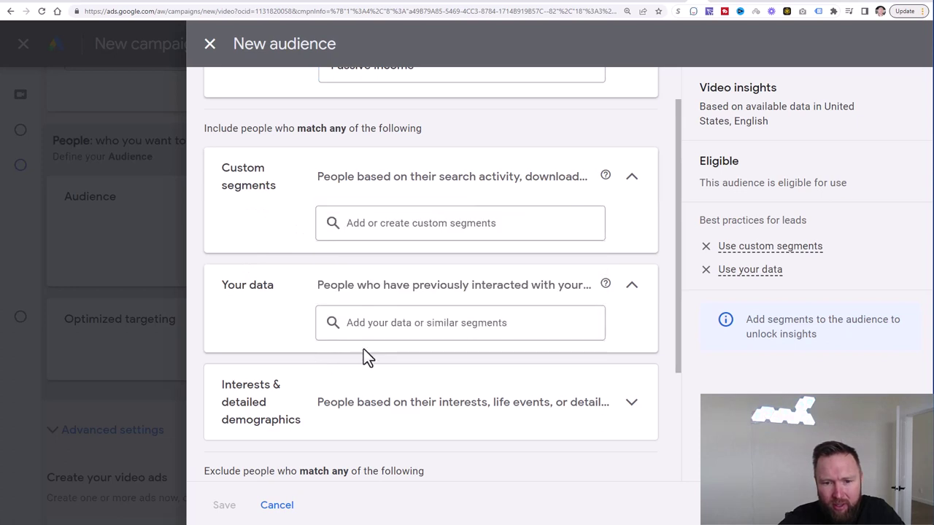
pyautogui.scroll(-2, 372, 351)
pyautogui.scroll(-1, 381, 345)
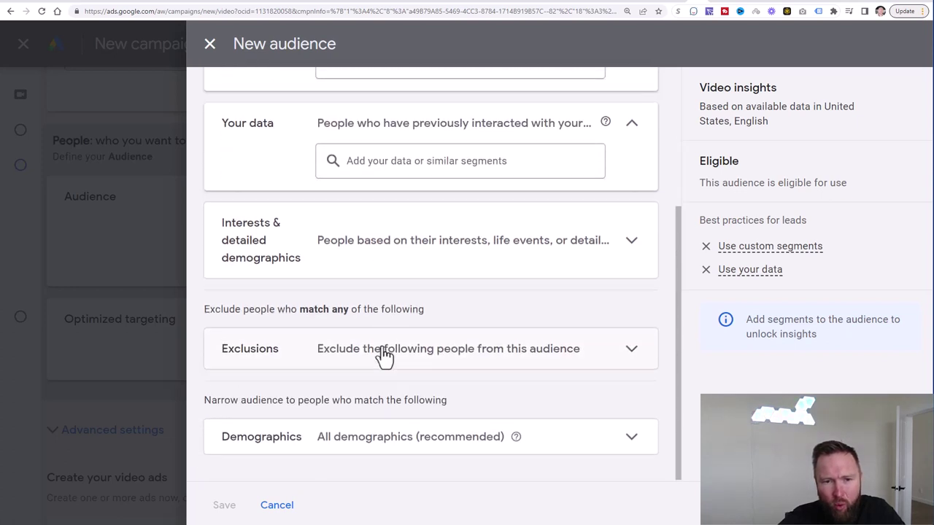
pyautogui.scroll(4, 384, 353)
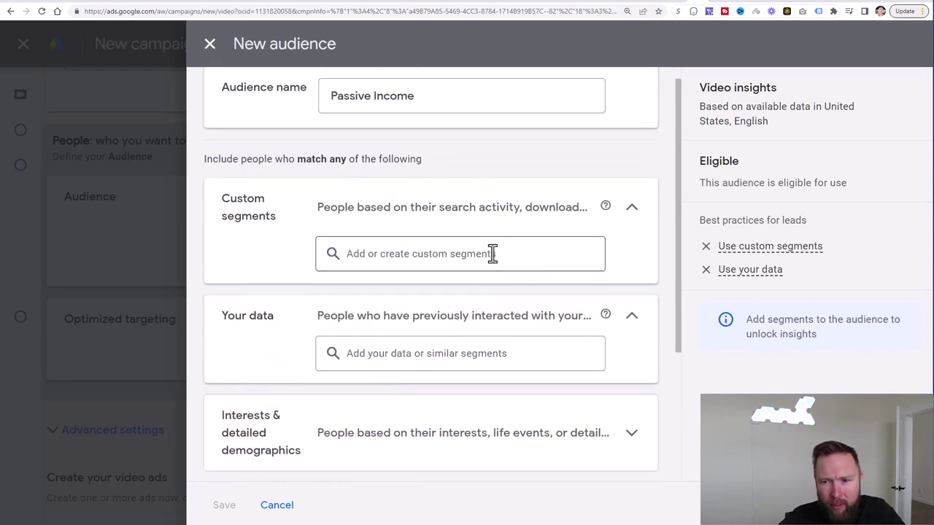
# Step: Start a new custom segment for the audience and name it Passive Income
pyautogui.click(492, 253)
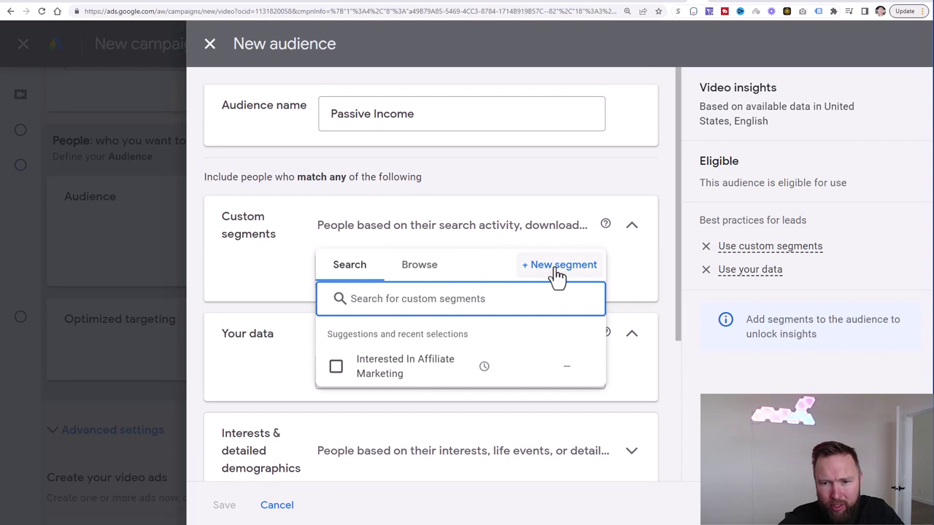
pyautogui.click(557, 274)
pyautogui.click(434, 162)
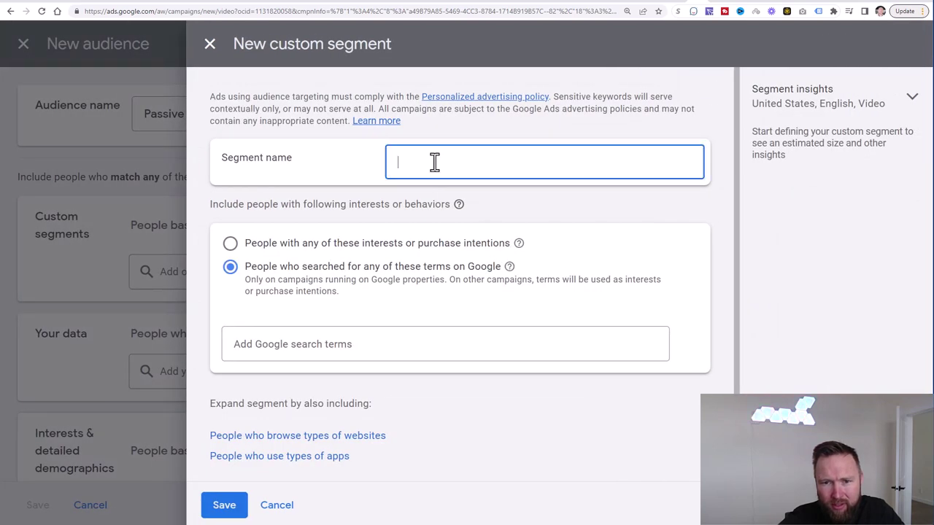
pyautogui.write('Passive')
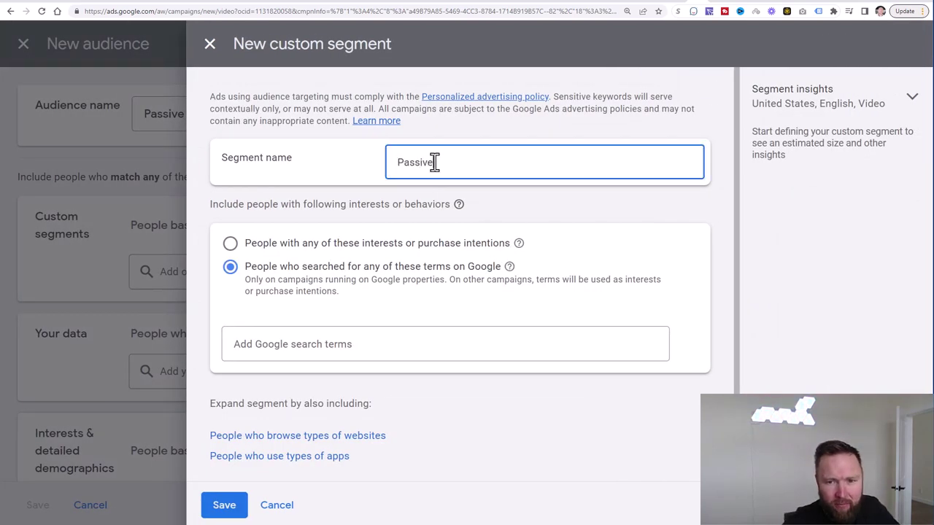
pyautogui.write(' Income')
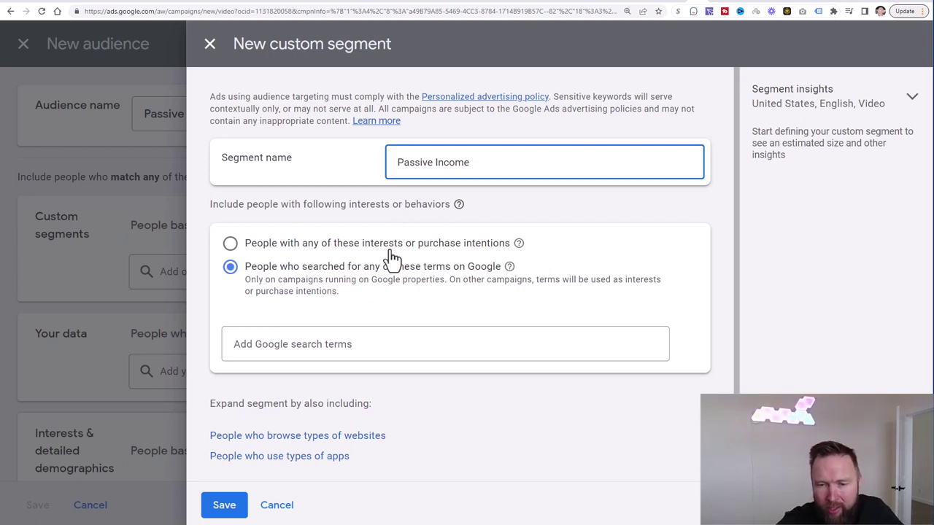
# Step: Look up "passive income" search terms and add the suggestions "best ways to make passive income" and "top ways to earn passive income"
pyautogui.click(299, 344)
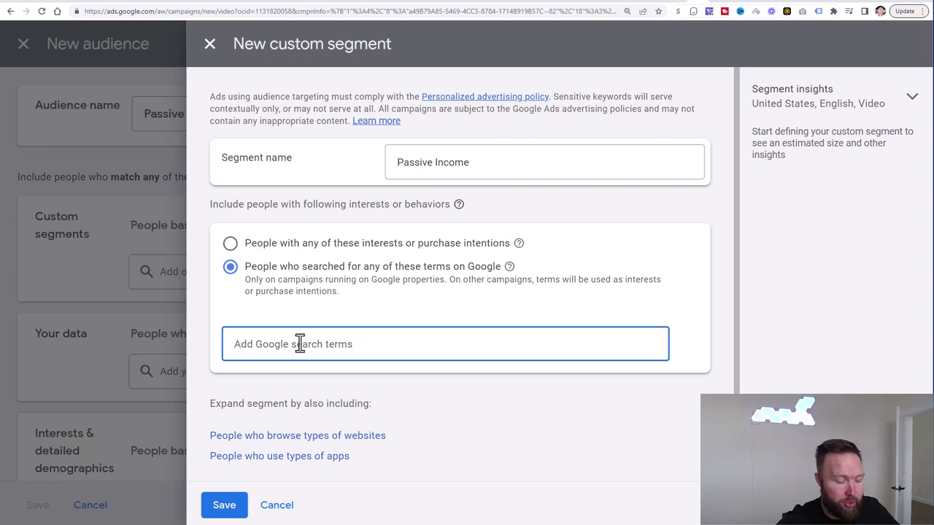
pyautogui.write('passive income')
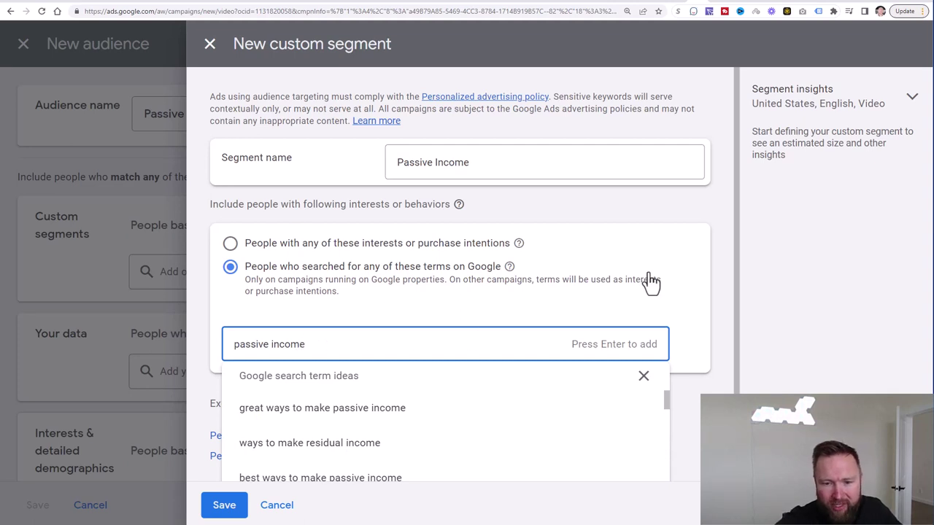
pyautogui.scroll(-1, 624, 295)
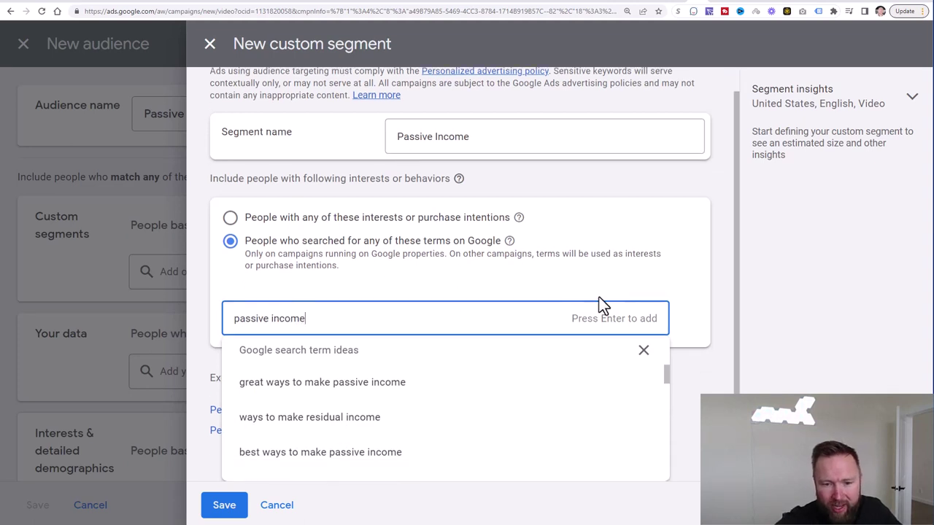
pyautogui.click(302, 455)
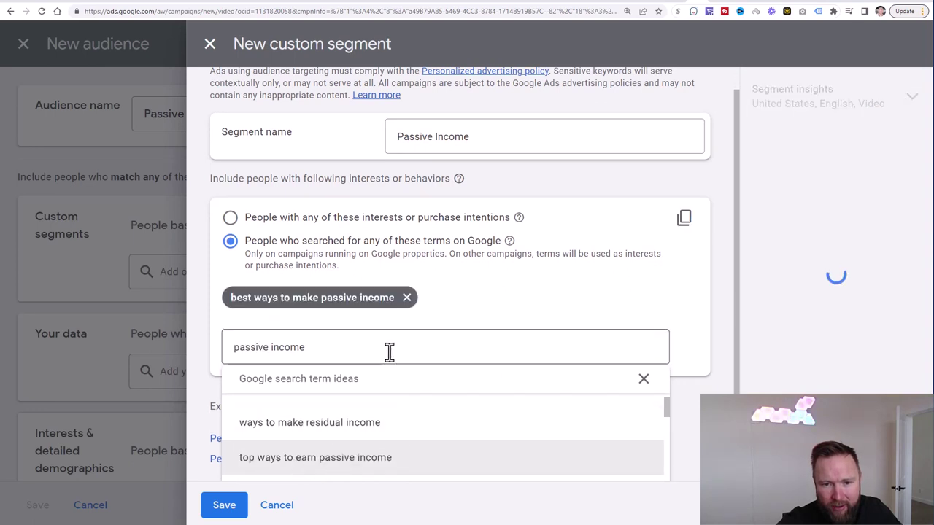
pyautogui.click(372, 464)
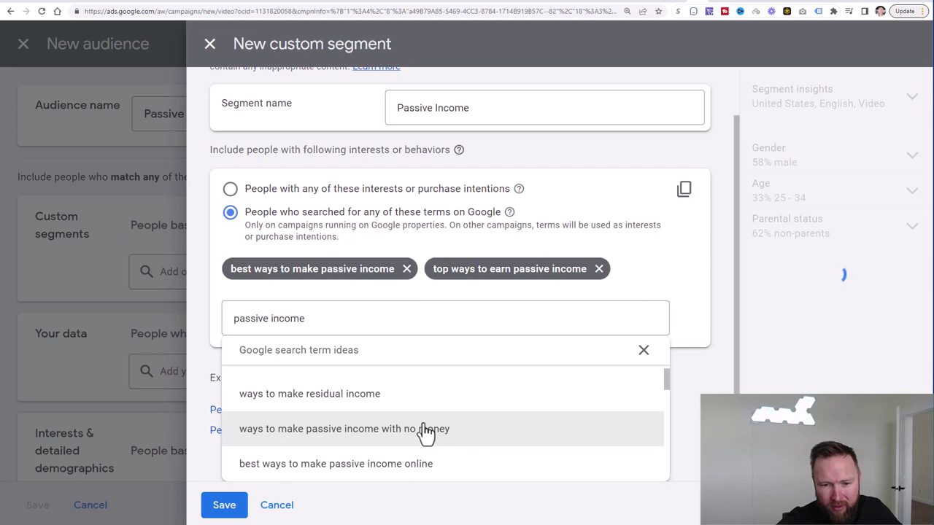
# Step: Browse the remaining search term ideas and add the custom term "passive income opportunities" to the segment
pyautogui.scroll(-1, 430, 432)
pyautogui.scroll(-1, 412, 443)
pyautogui.scroll(-5, 405, 445)
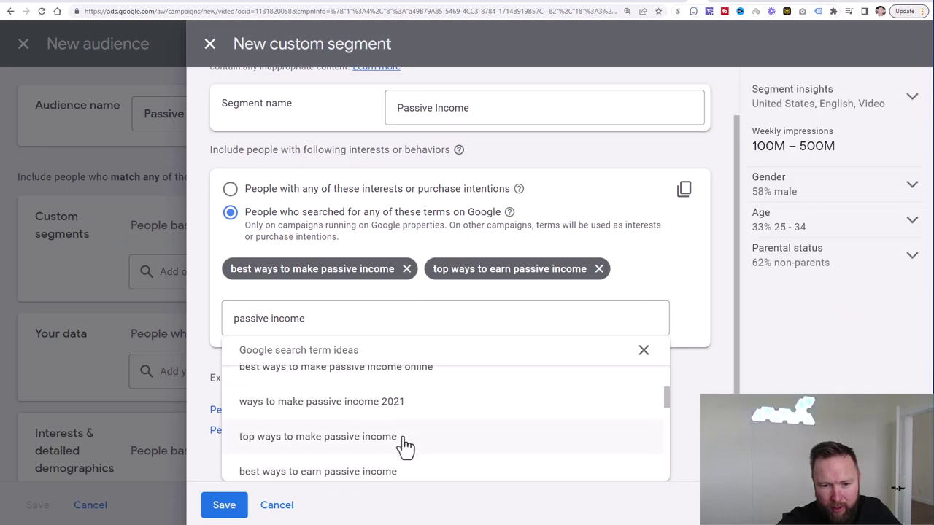
pyautogui.scroll(-6, 403, 444)
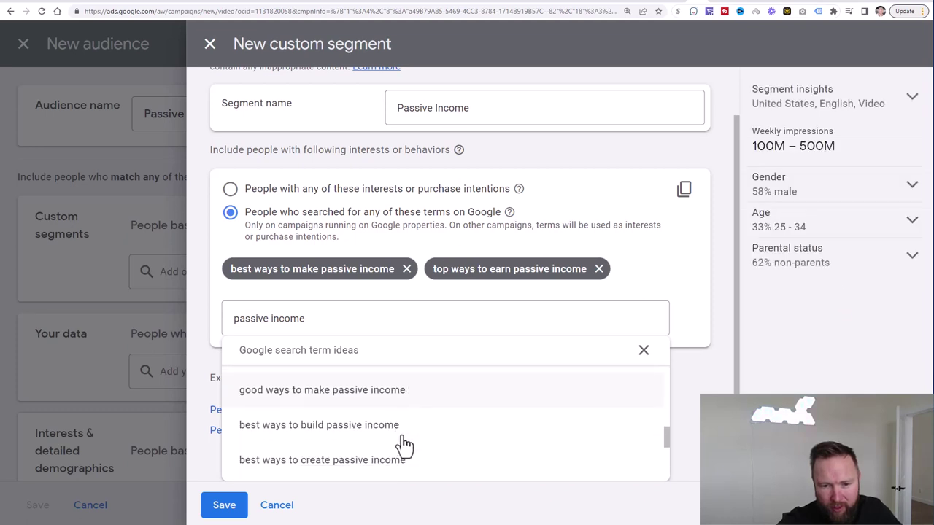
pyautogui.click(296, 318)
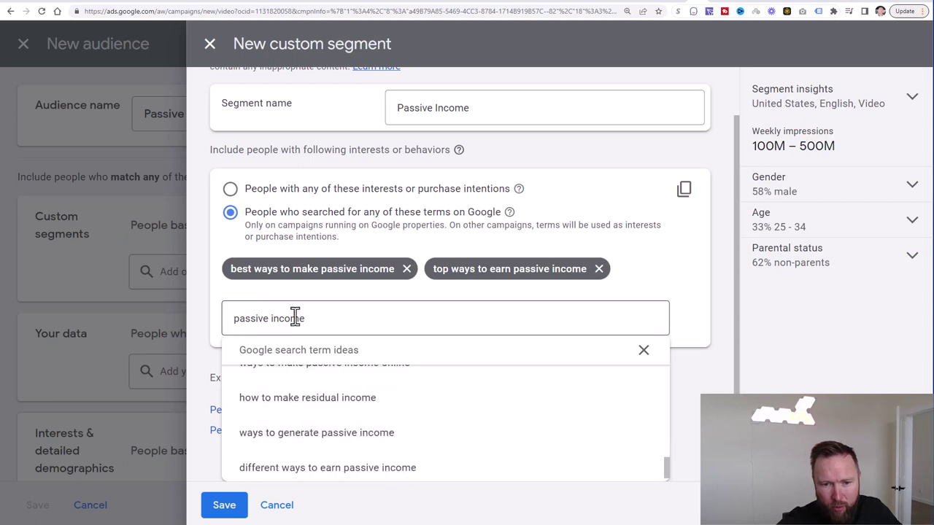
pyautogui.moveTo(296, 318); pyautogui.dragTo(307, 319)
pyautogui.write('opportunities')
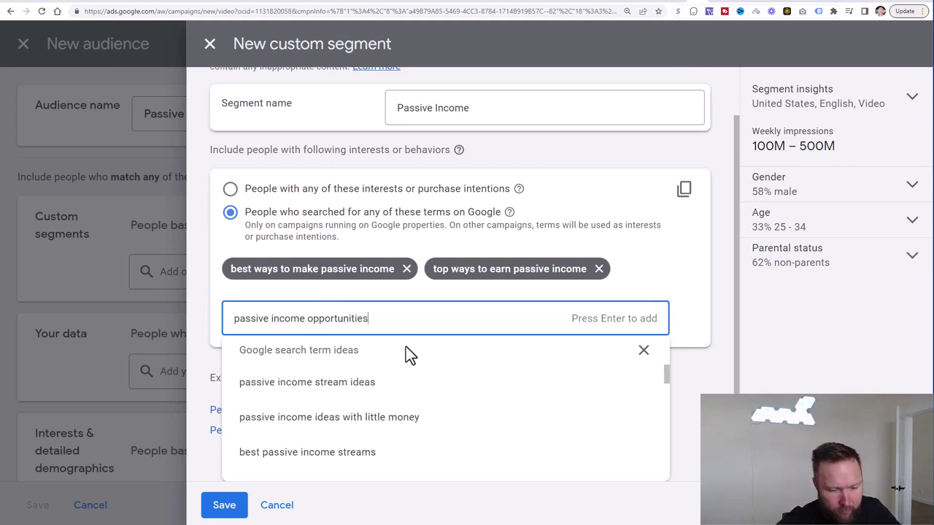
pyautogui.press('Return')
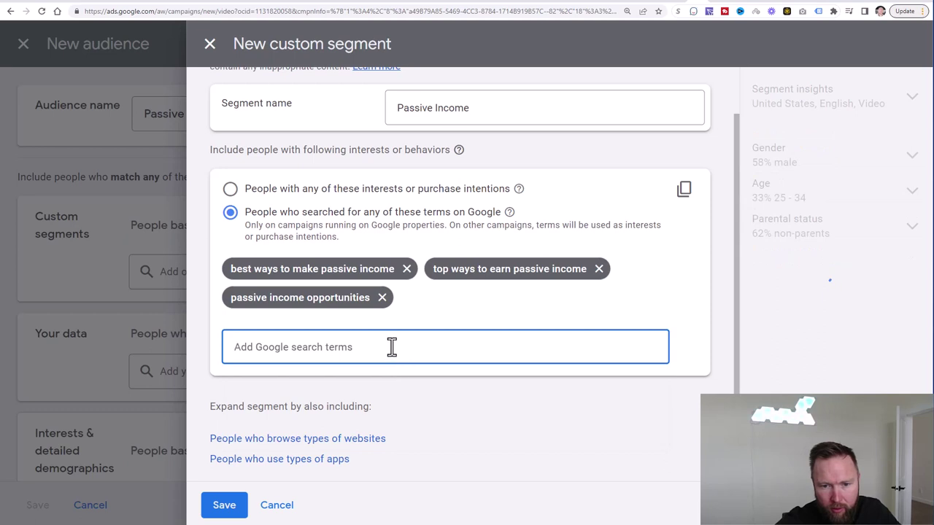
# Step: Look up "passive income" again and add the suggested terms "ways to make residual income" and "top ways to make passive income"
pyautogui.write('passi')
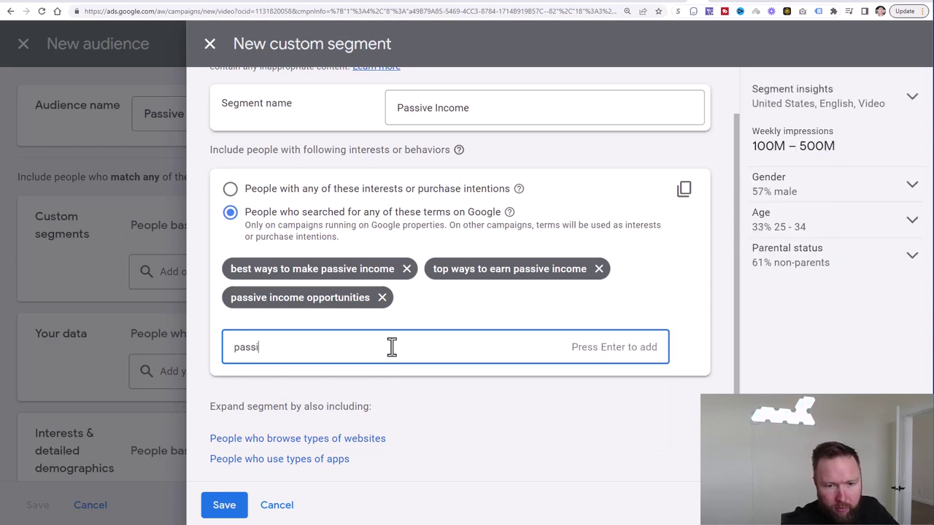
pyautogui.write('ve income')
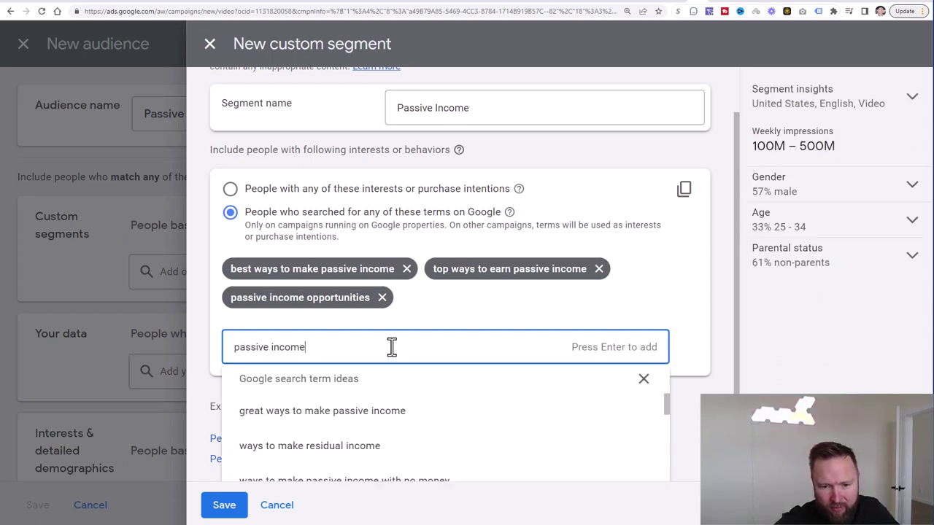
pyautogui.click(355, 446)
pyautogui.scroll(-3, 355, 437)
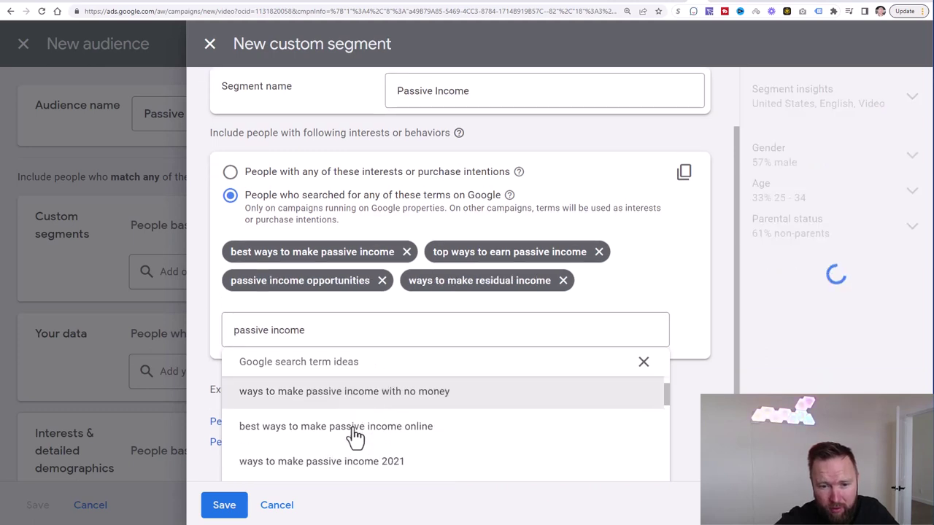
pyautogui.scroll(-1, 351, 438)
pyautogui.scroll(1, 353, 438)
pyautogui.click(354, 438)
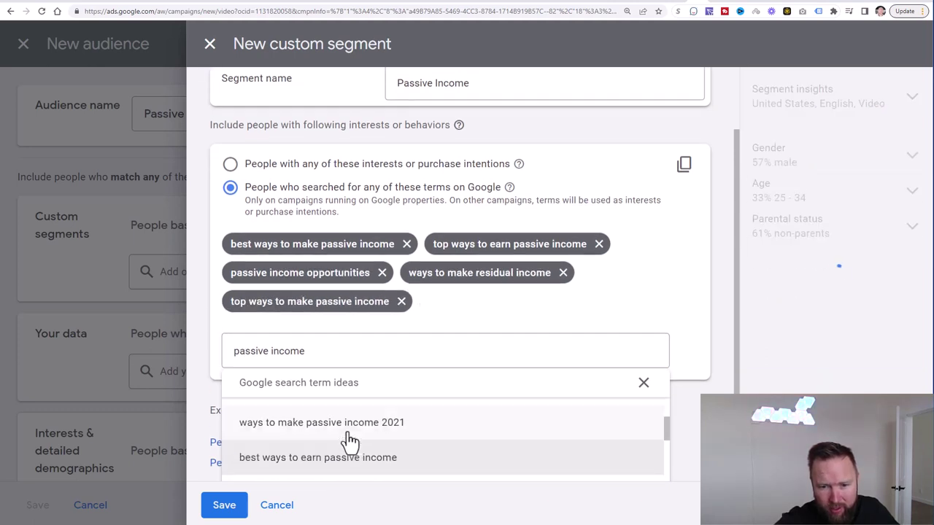
# Step: Add the suggested search terms "best ways to make residual income" and "best ways to earn passive income" to the segment
pyautogui.scroll(-1, 350, 441)
pyautogui.scroll(-1, 348, 441)
pyautogui.scroll(1, 348, 443)
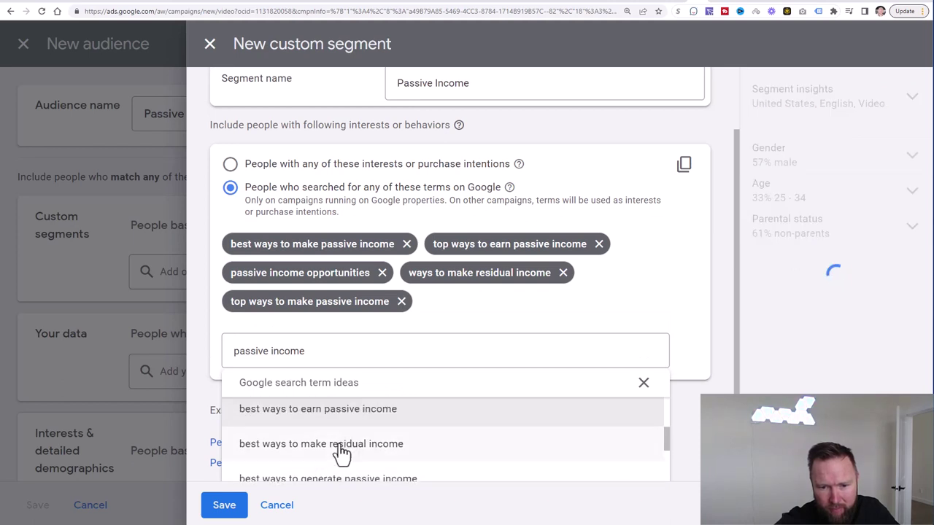
pyautogui.click(342, 452)
pyautogui.scroll(1, 343, 451)
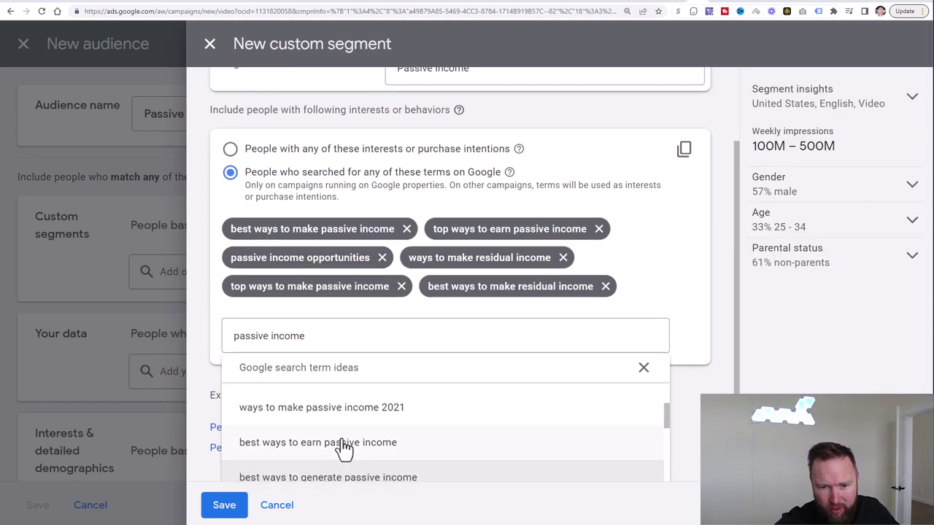
pyautogui.click(343, 454)
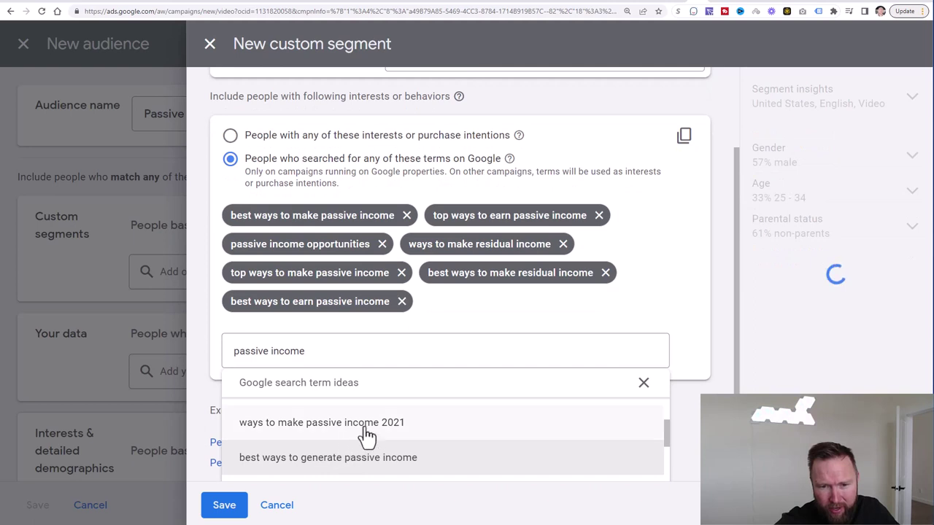
# Step: Add the suggested terms "different ways to earn passive income", "ways to generate passive income" and "how to make residual income", and close the suggestions
pyautogui.scroll(-4, 402, 419)
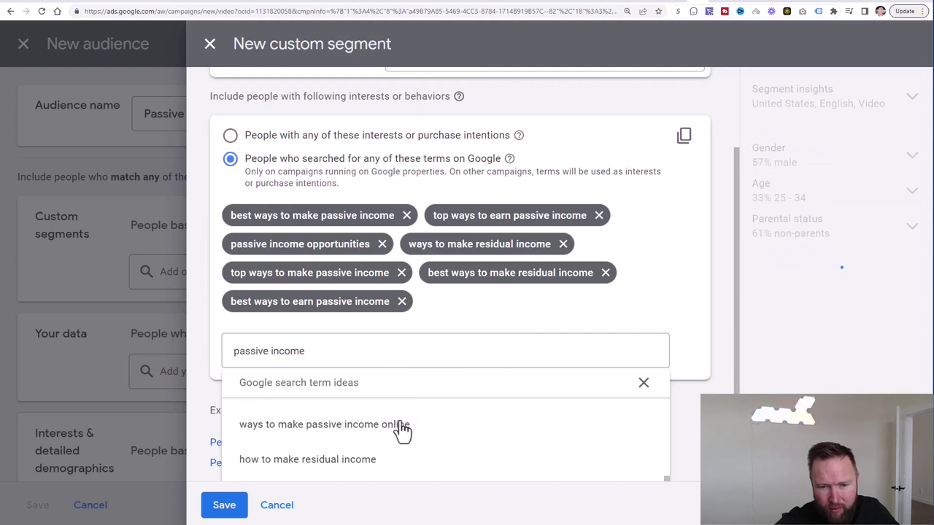
pyautogui.scroll(-1, 402, 431)
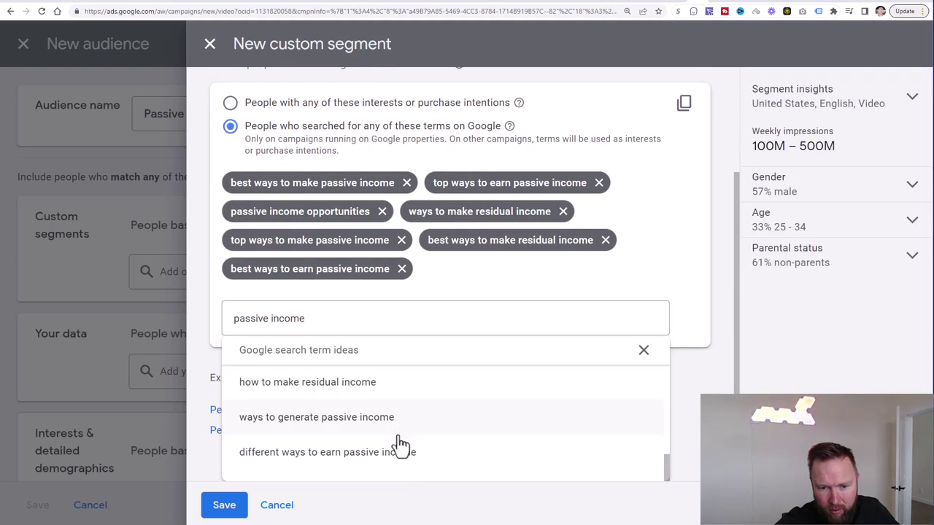
pyautogui.click(396, 451)
pyautogui.click(381, 454)
pyautogui.click(379, 471)
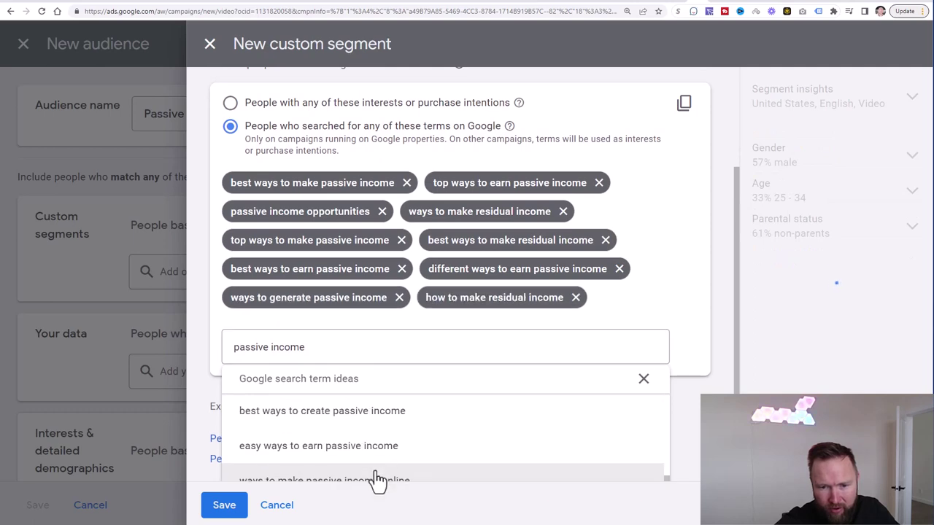
pyautogui.click(661, 301)
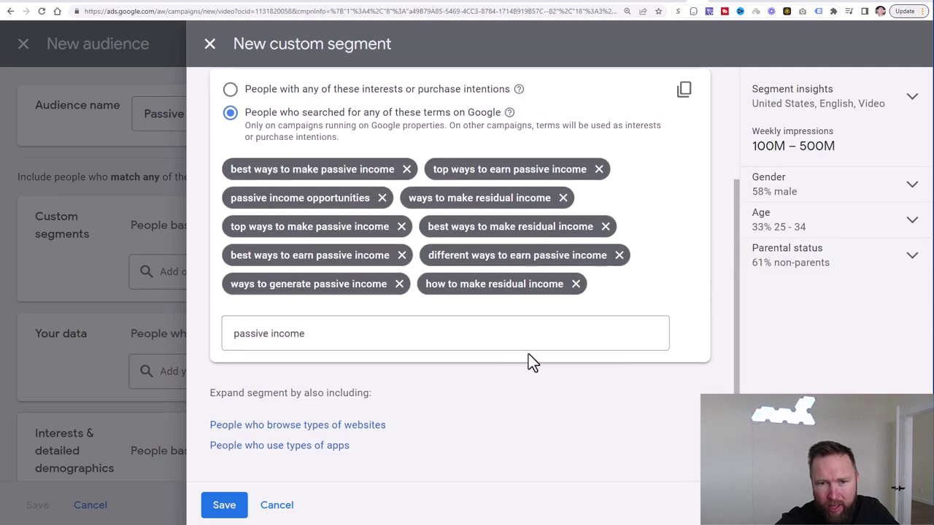
# Step: Review the custom segment's search terms and estimated insights, and save the segment to the audience
pyautogui.scroll(2, 529, 360)
pyautogui.scroll(-1, 478, 260)
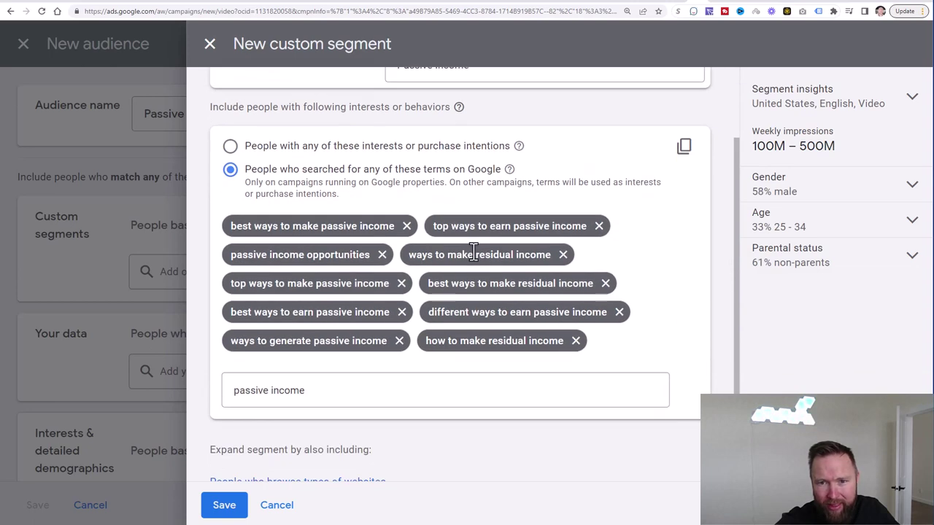
pyautogui.scroll(1, 473, 251)
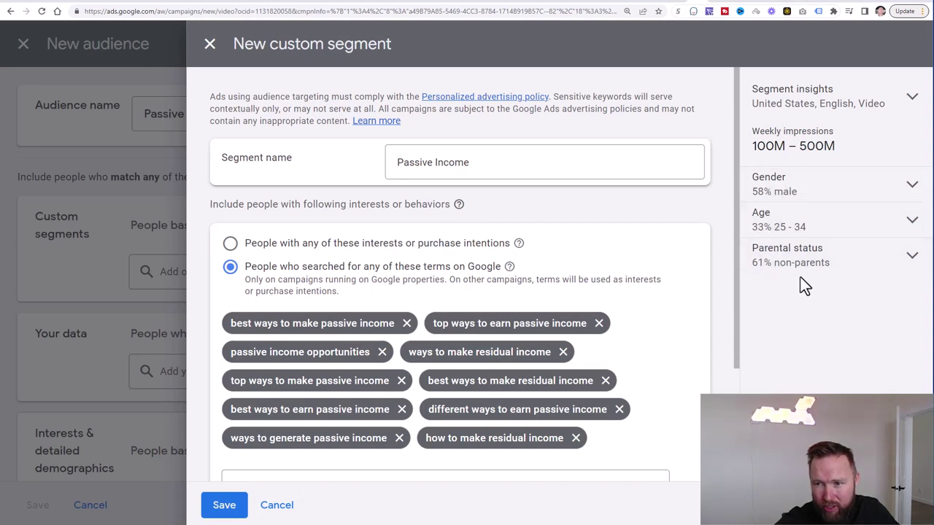
pyautogui.click(225, 513)
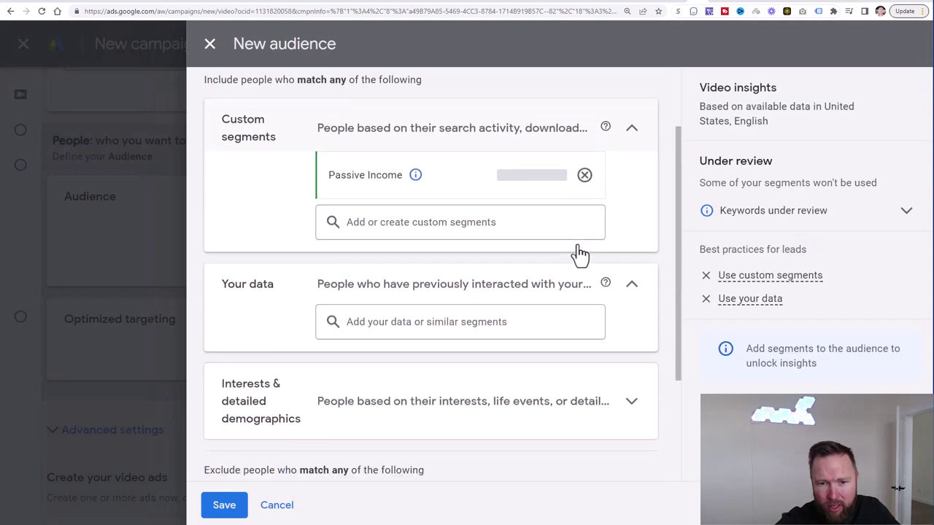
# Step: Examine the suggested interests and detailed demographics segments for the audience, and collapse the section without selecting any
pyautogui.scroll(-2, 579, 254)
pyautogui.click(597, 312)
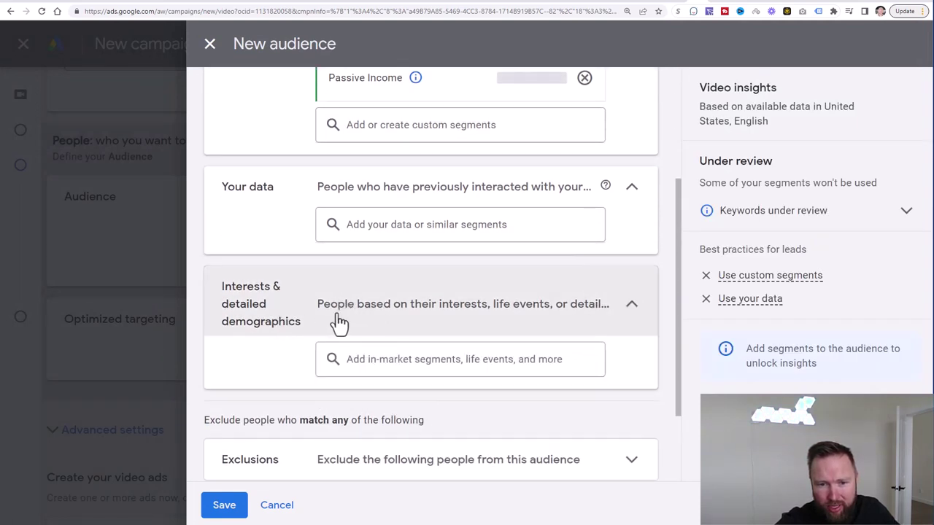
pyautogui.click(427, 359)
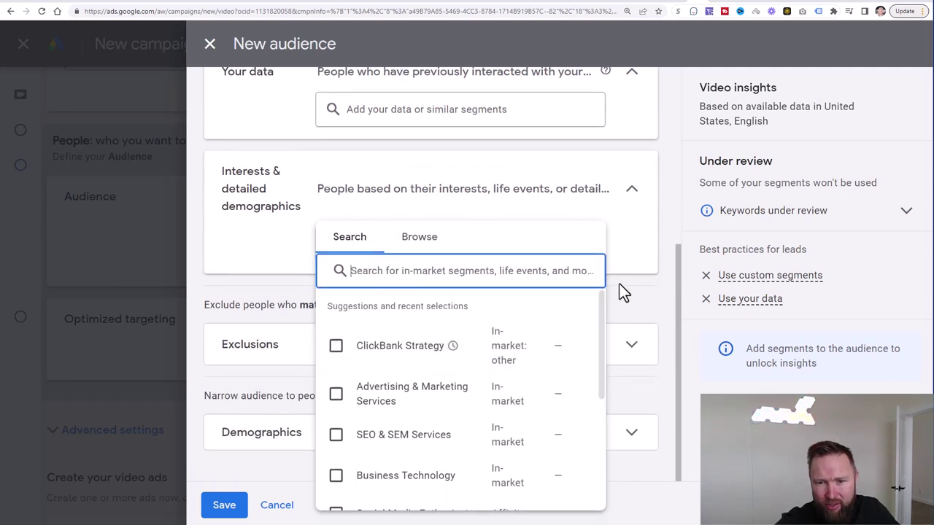
pyautogui.click(620, 285)
pyautogui.click(626, 199)
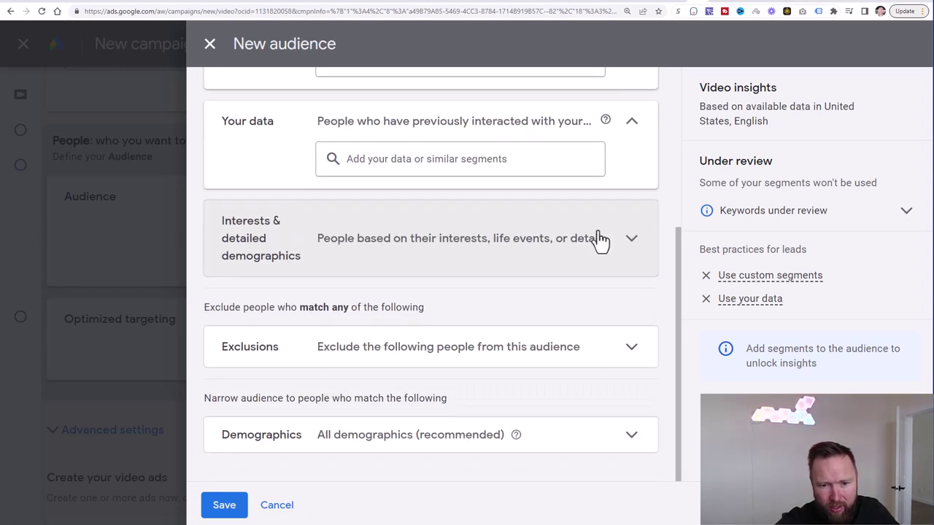
# Step: Narrow the audience demographics by excluding unknown gender and unknown age, and set the minimum age to 25
pyautogui.click(598, 437)
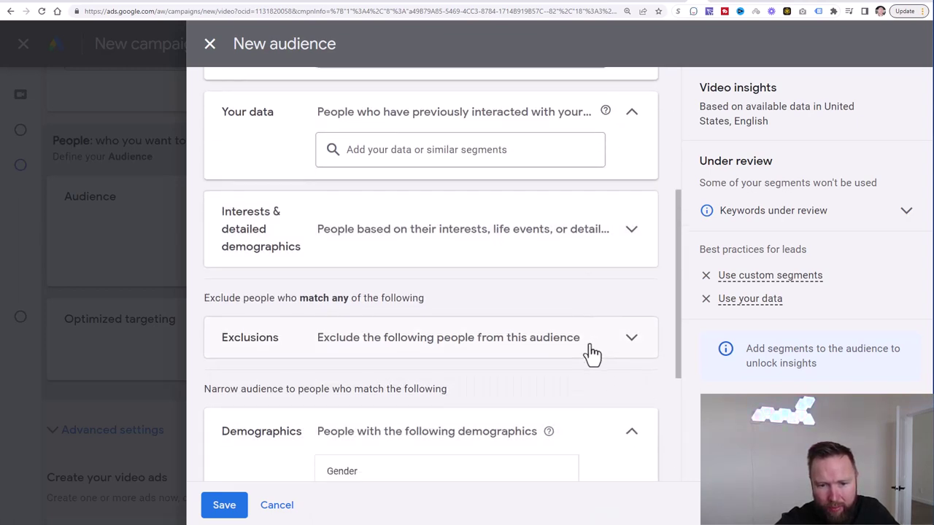
pyautogui.scroll(-3, 587, 349)
pyautogui.click(478, 357)
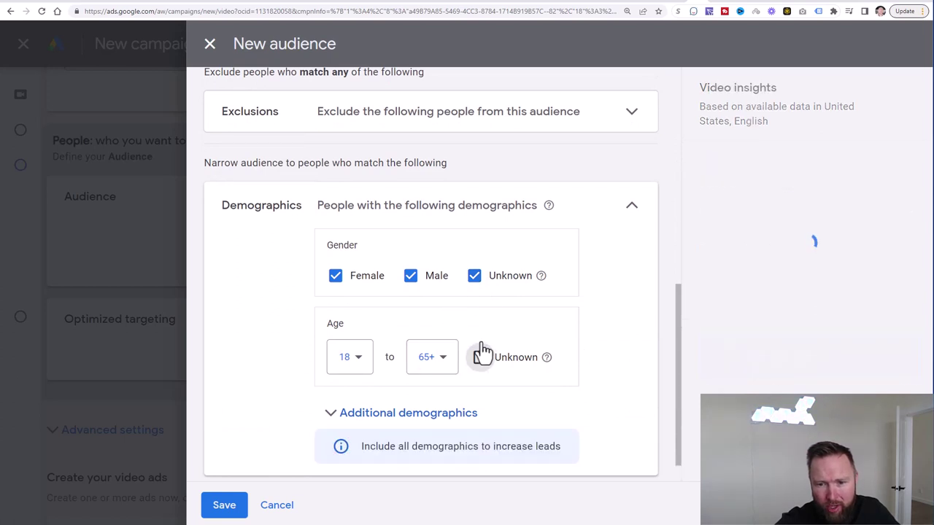
pyautogui.click(474, 276)
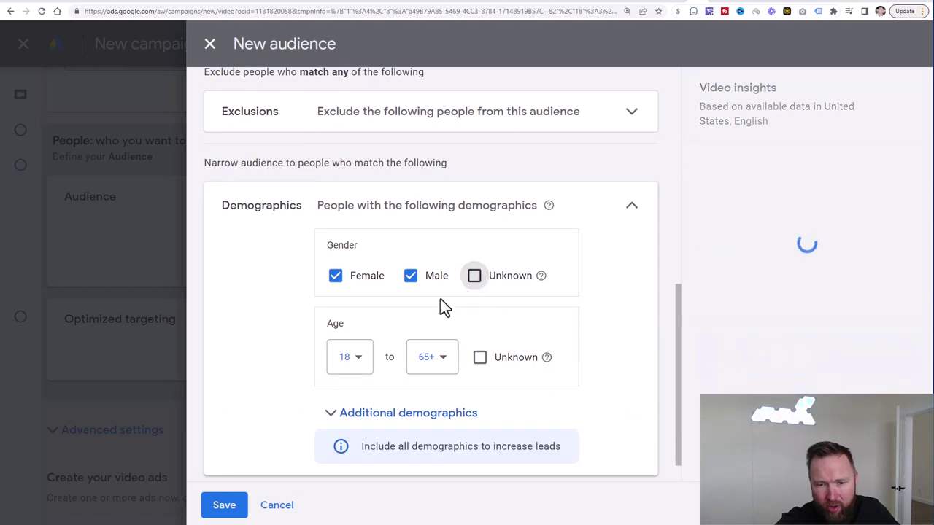
pyautogui.click(360, 364)
pyautogui.click(354, 213)
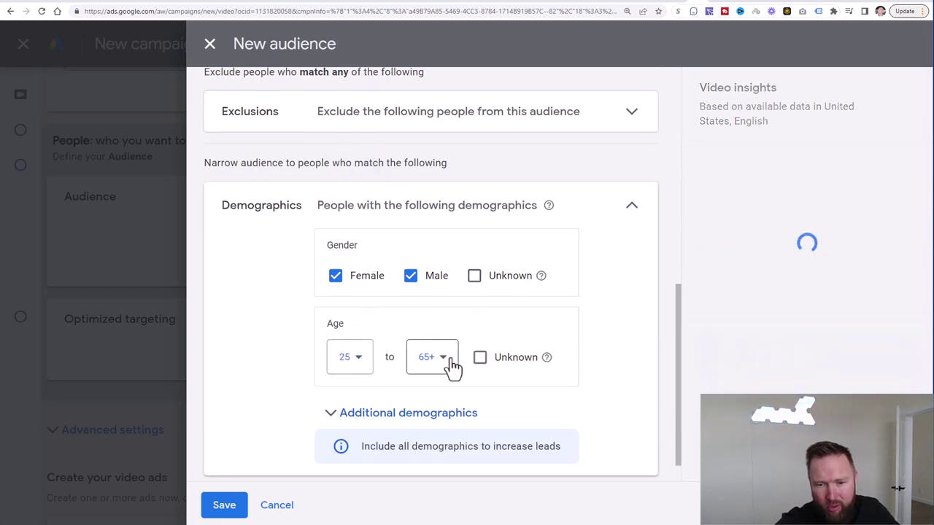
# Step: Limit the audience's household income to Top 10% to 40%, excluding unknown household income
pyautogui.scroll(-1, 467, 364)
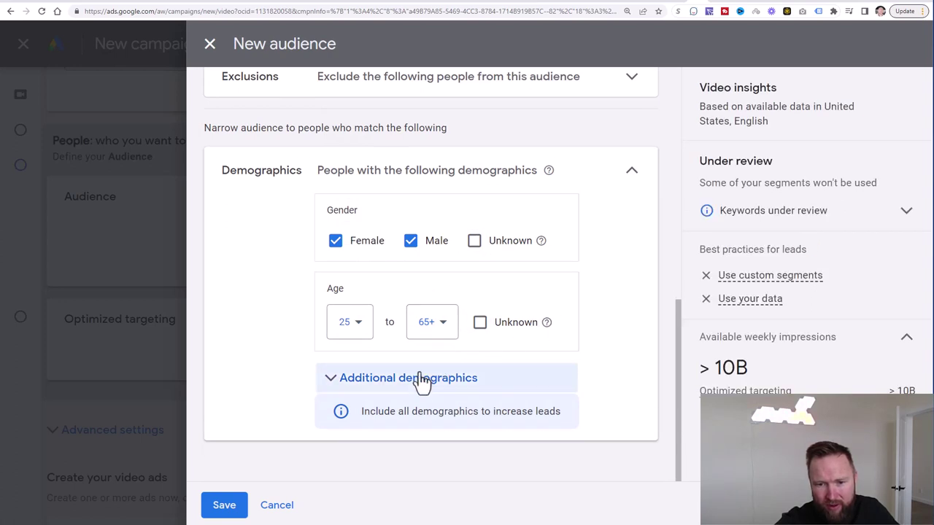
pyautogui.click(420, 377)
pyautogui.scroll(-3, 554, 343)
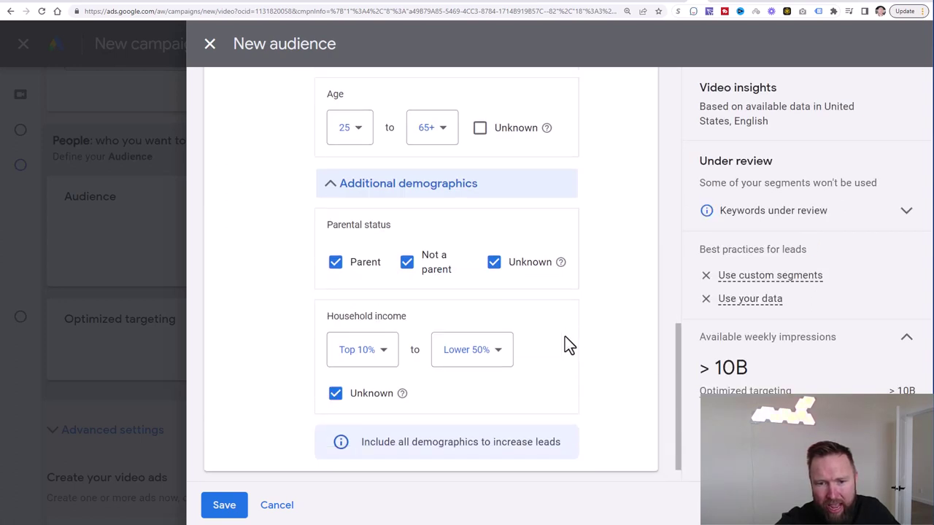
pyautogui.click(469, 369)
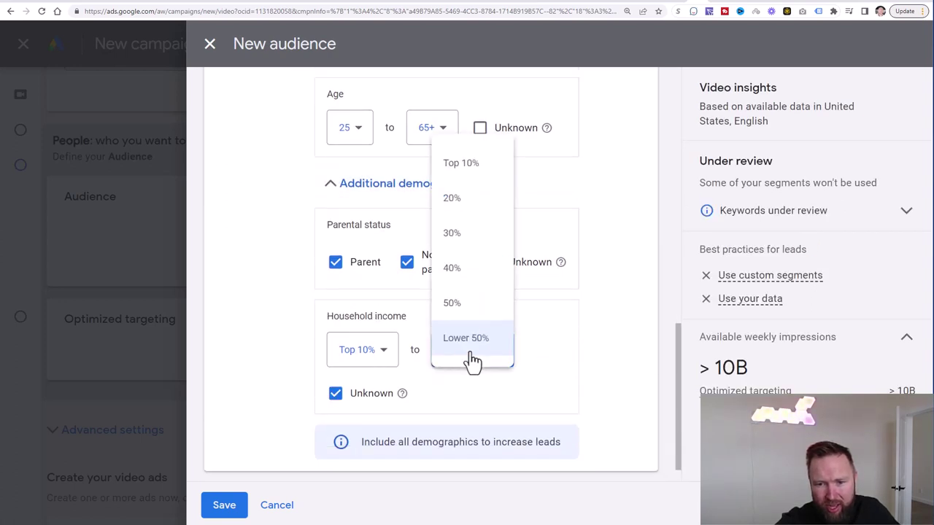
pyautogui.click(471, 270)
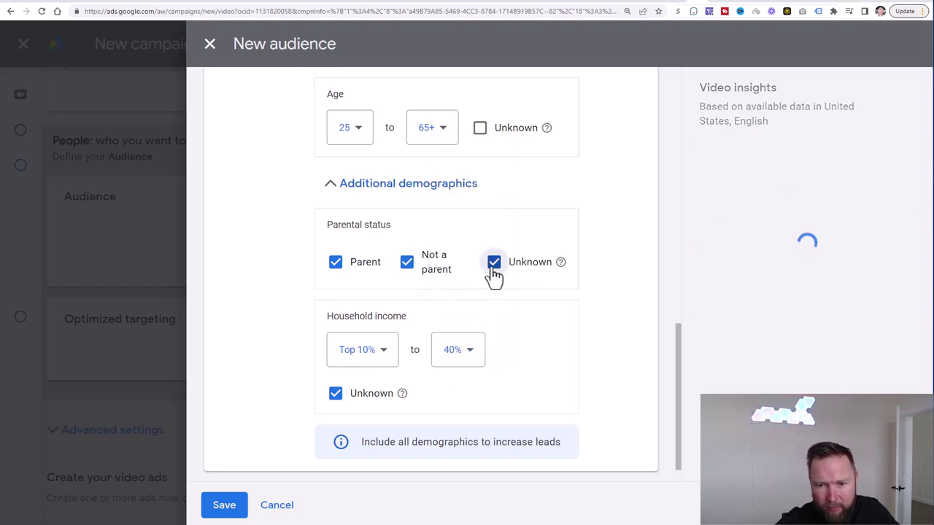
pyautogui.click(494, 264)
pyautogui.click(493, 264)
pyautogui.scroll(-1, 474, 357)
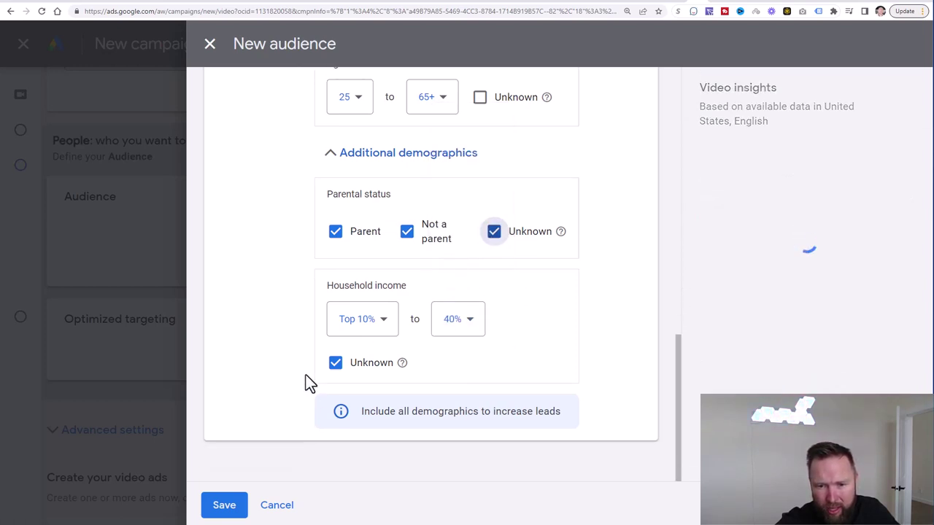
pyautogui.click(337, 365)
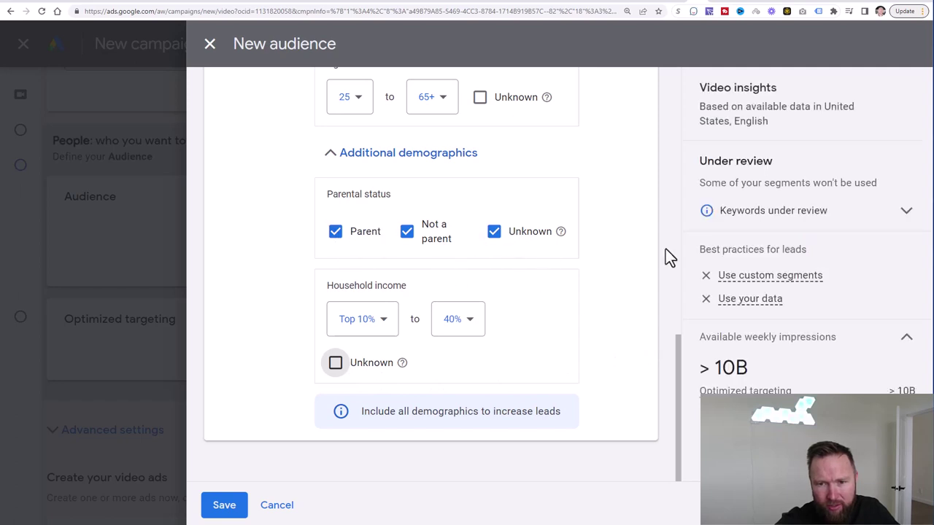
# Step: Save the new audience to the campaign and turn off optimized targeting, dismissing the satisfaction survey
pyautogui.scroll(5, 571, 329)
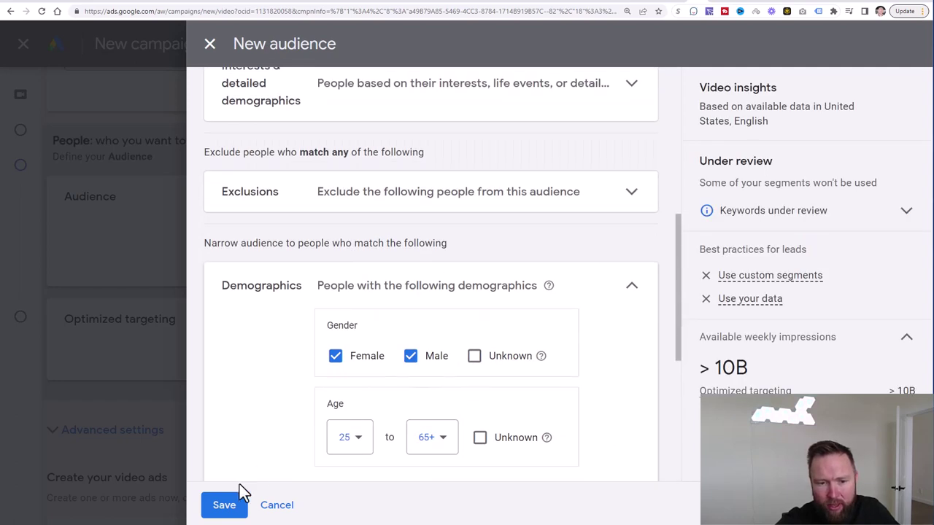
pyautogui.click(234, 505)
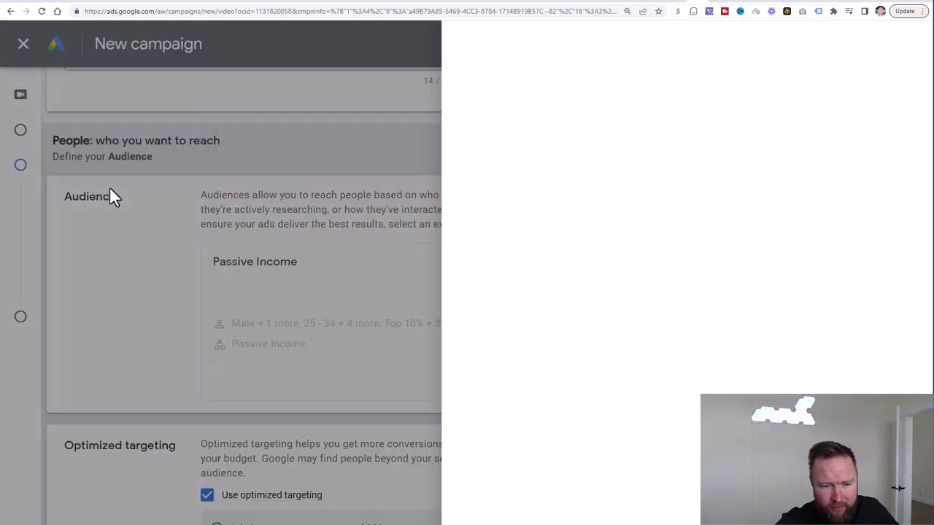
pyautogui.scroll(-4, 328, 285)
pyautogui.scroll(1, 391, 292)
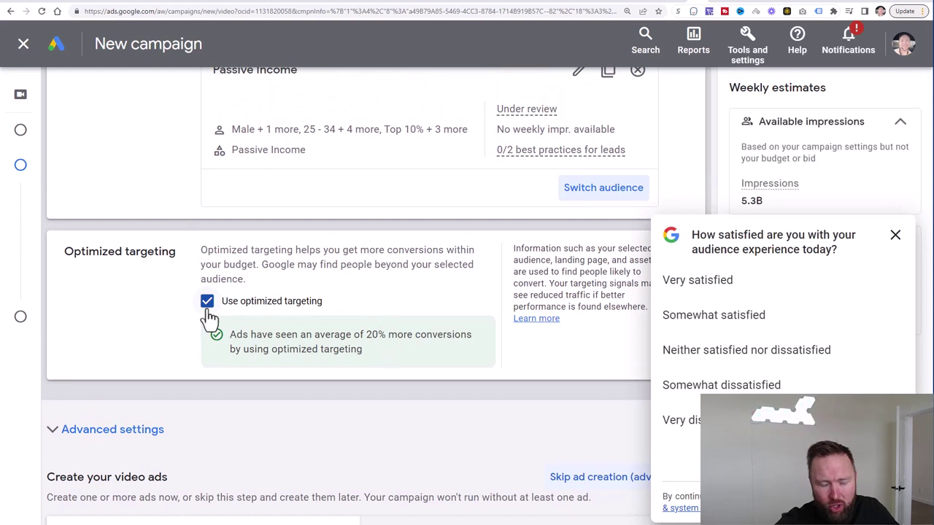
pyautogui.click(208, 305)
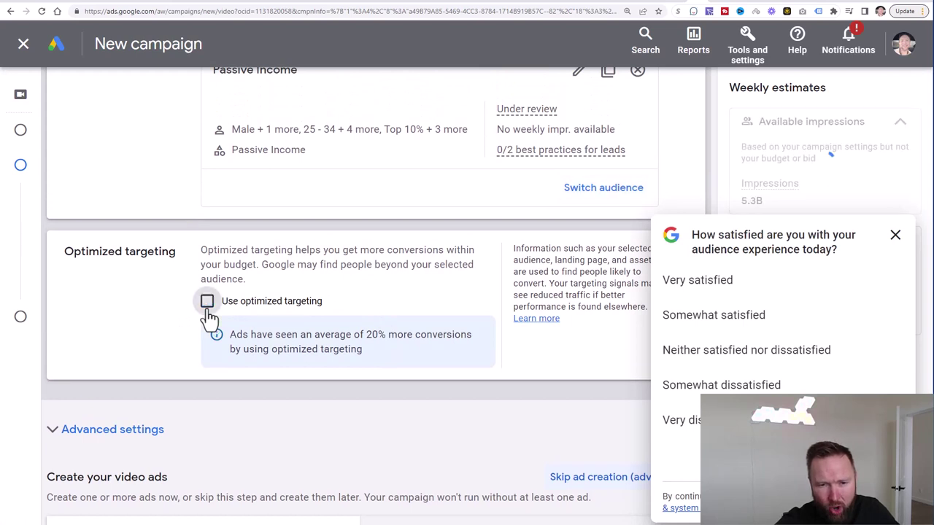
pyautogui.click(895, 235)
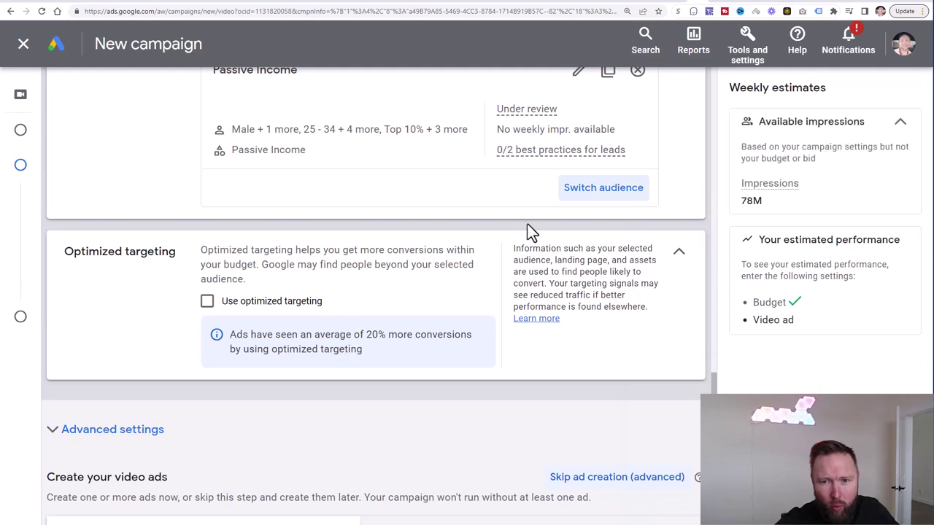
# Step: Add the affiliate marketing free training YouTube video to the video ad by pasting its copied link
pyautogui.scroll(1, 375, 175)
pyautogui.scroll(-5, 350, 306)
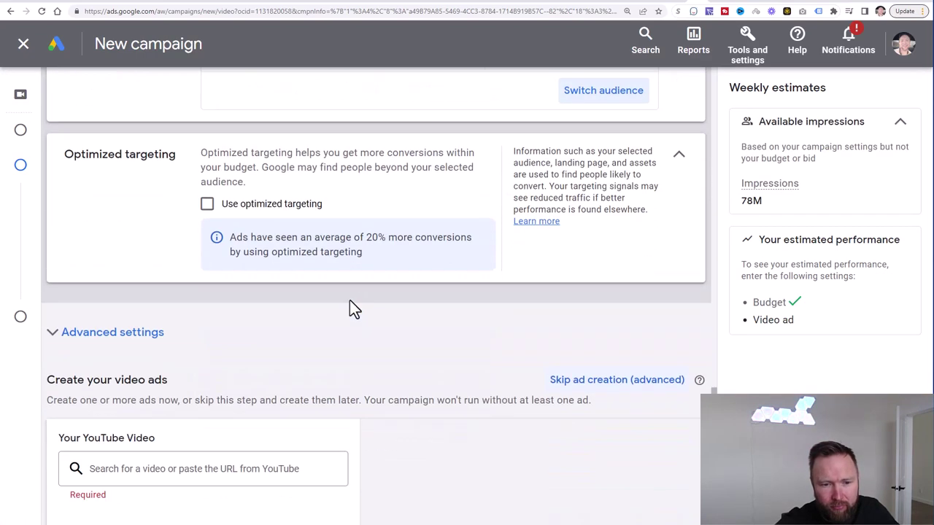
pyautogui.click(152, 320)
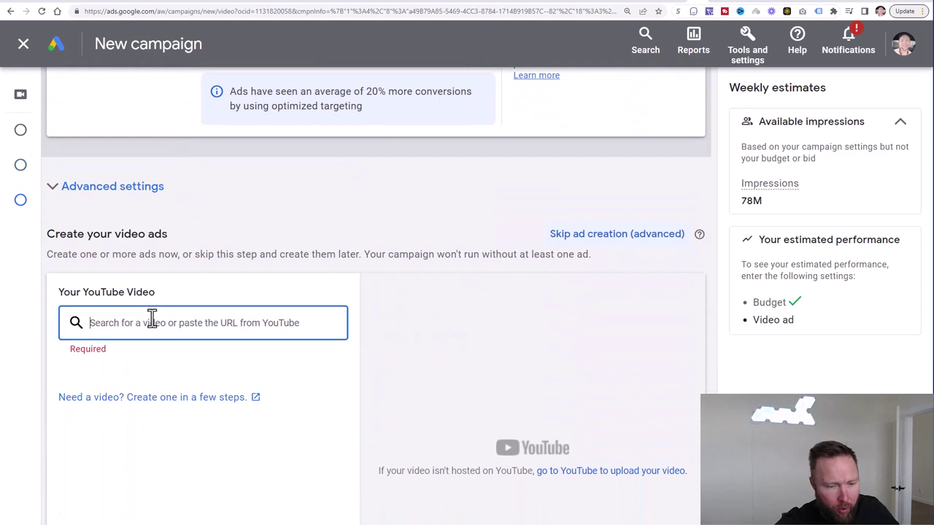
pyautogui.hotkey('ctrl', 'v')
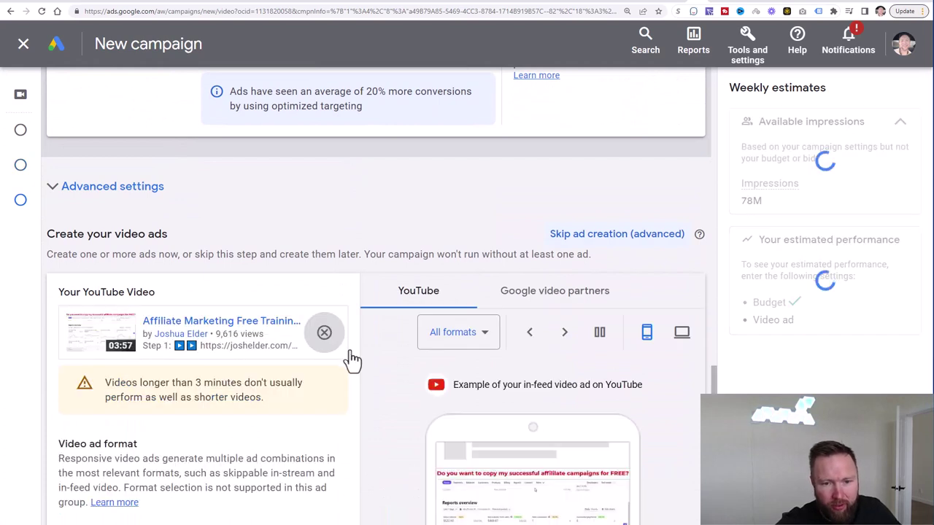
pyautogui.scroll(-3, 420, 344)
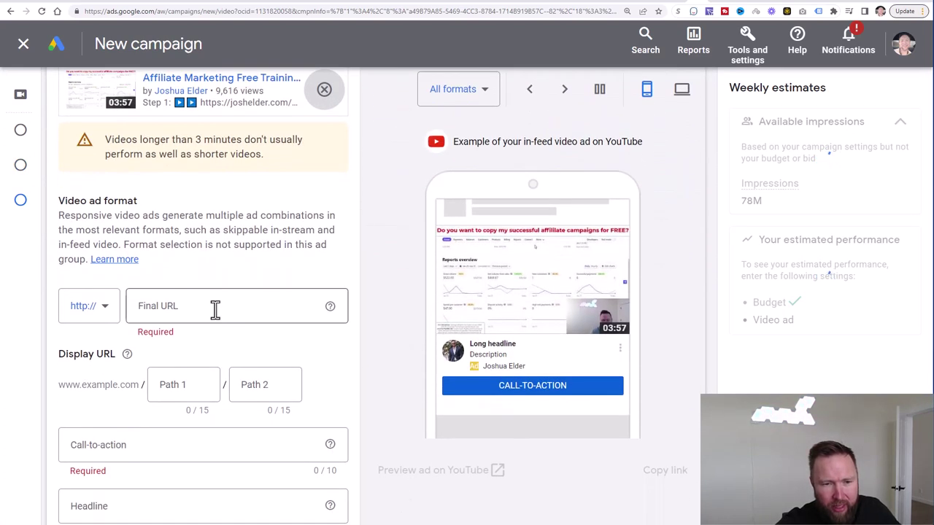
pyautogui.click(215, 310)
pyautogui.write('www.')
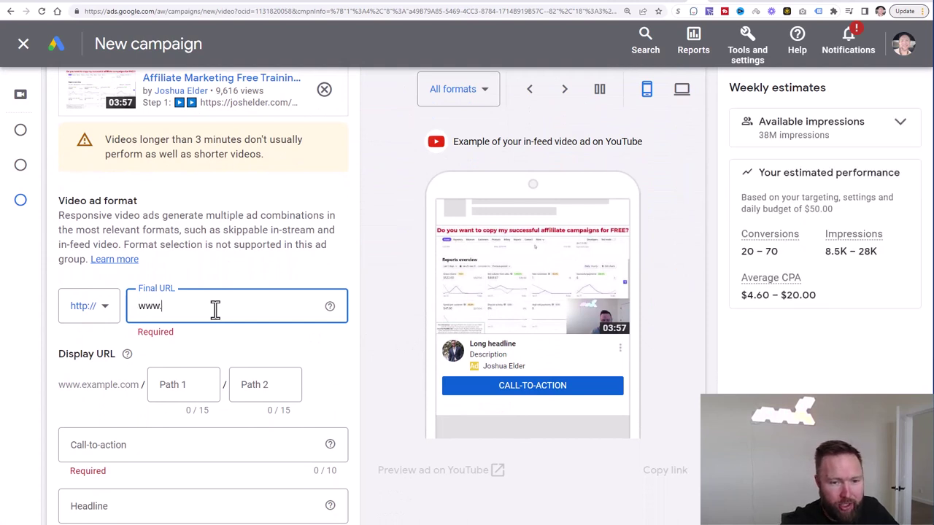
pyautogui.write('abcpayday.com')
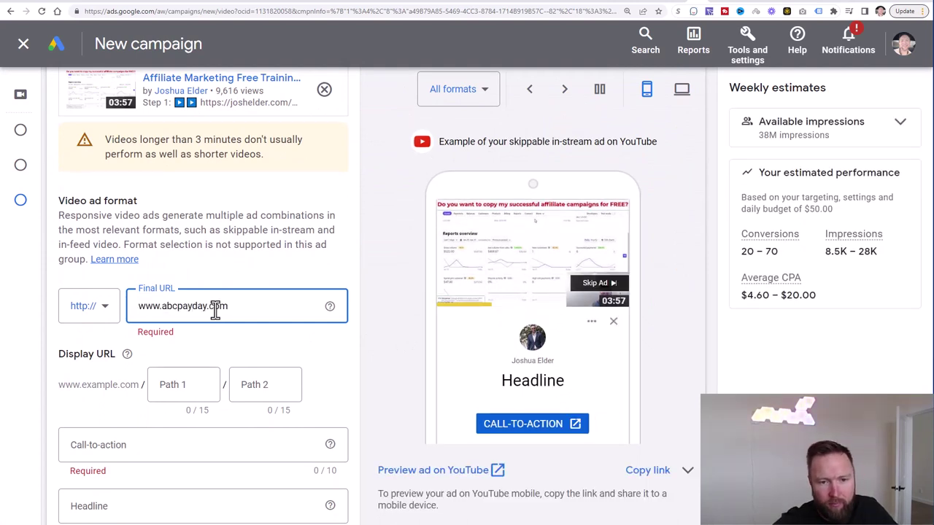
pyautogui.scroll(-1, 302, 316)
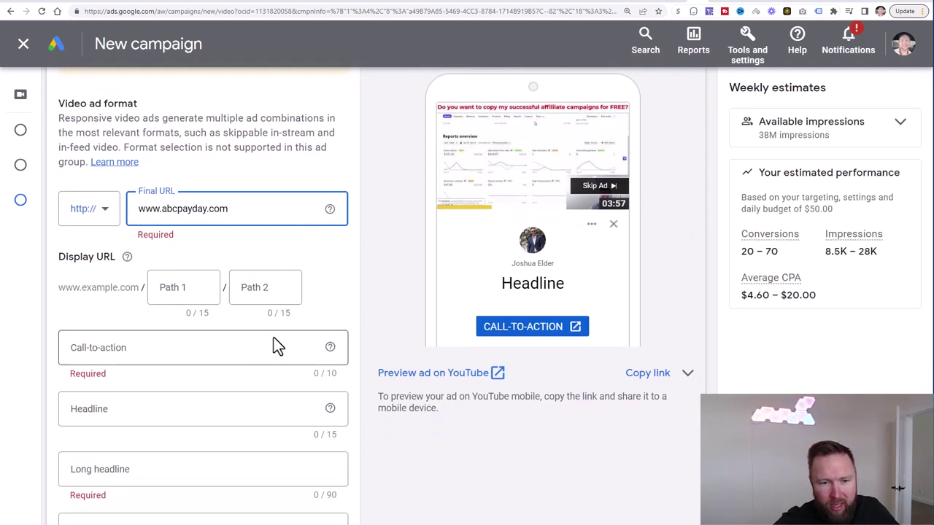
pyautogui.click(172, 287)
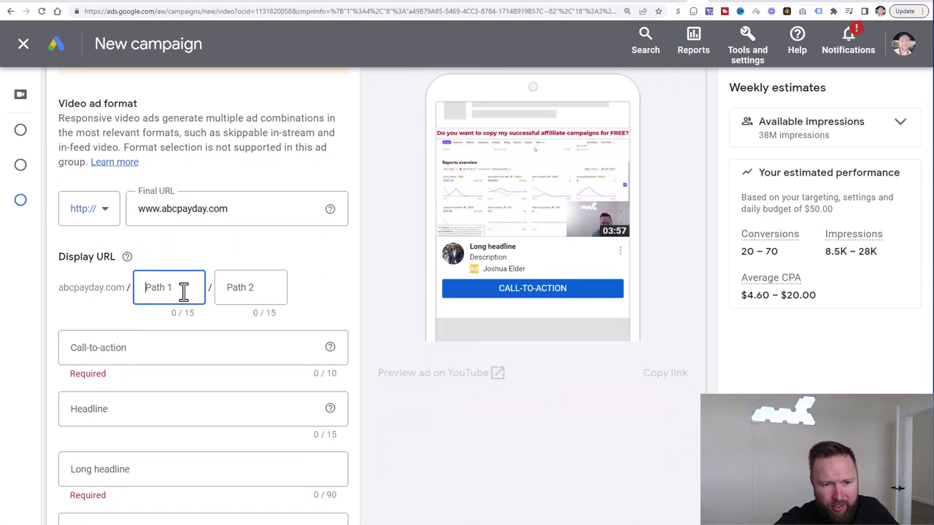
pyautogui.write('si')
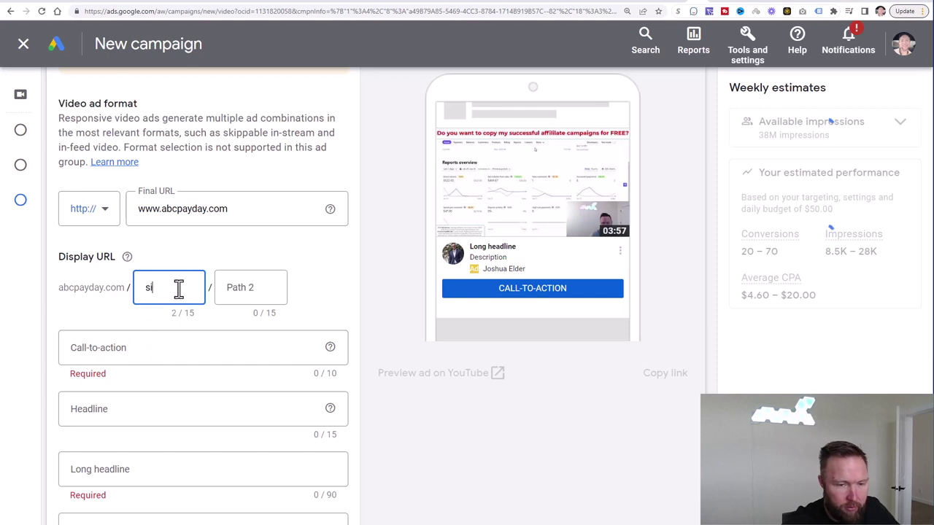
pyautogui.write('mple')
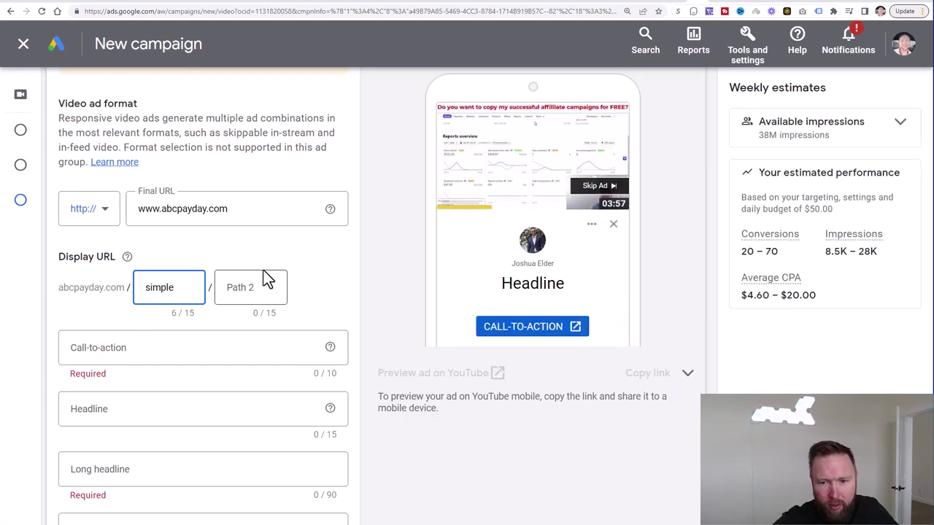
pyautogui.scroll(-1, 336, 323)
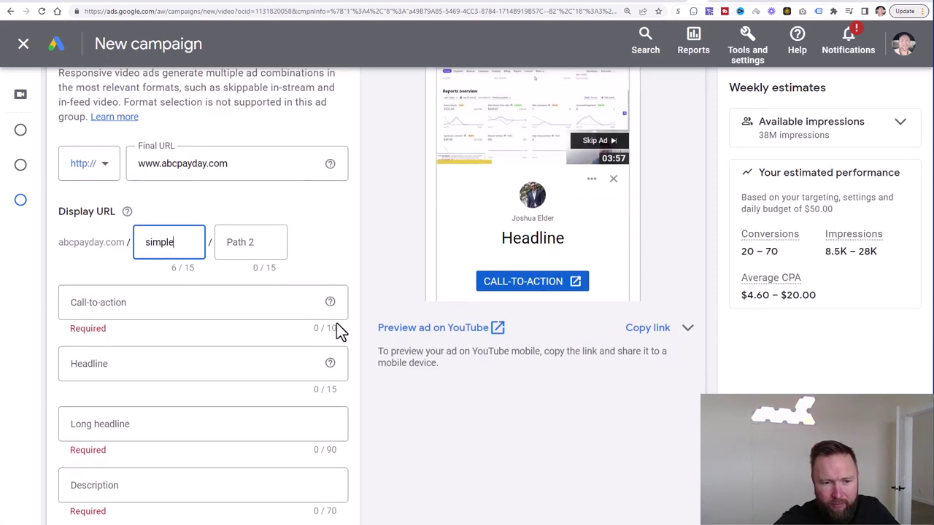
pyautogui.click(129, 299)
pyautogui.click(180, 160)
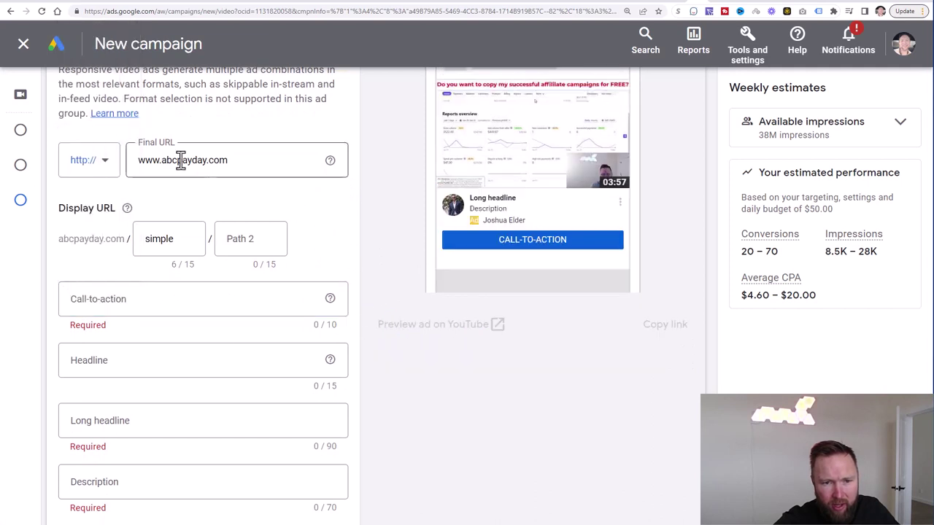
pyautogui.moveTo(275, 166); pyautogui.dragTo(133, 156)
pyautogui.click(358, 210)
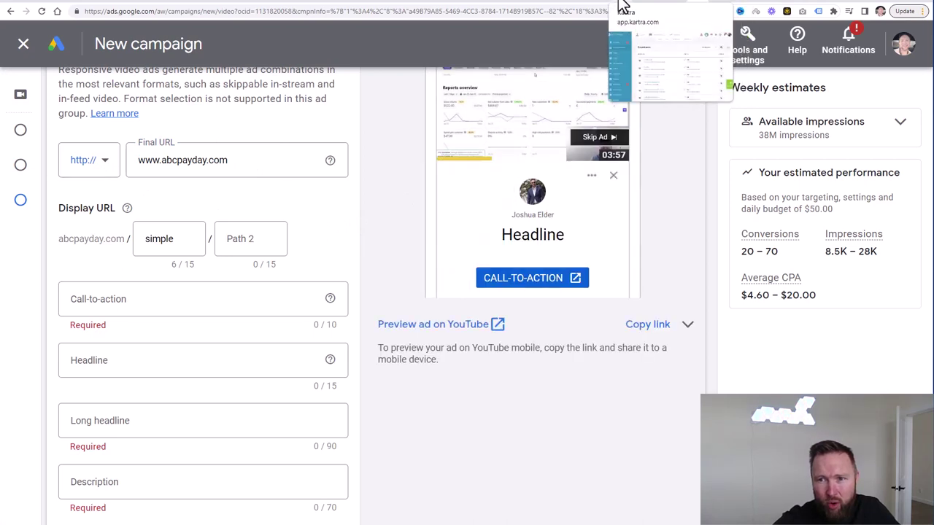
# Step: Switch to Kartra, exit the page editor to the dashboard, and locate the Zero to 10K capture AD page in the pages list
pyautogui.click(624, 6)
pyautogui.click(886, 58)
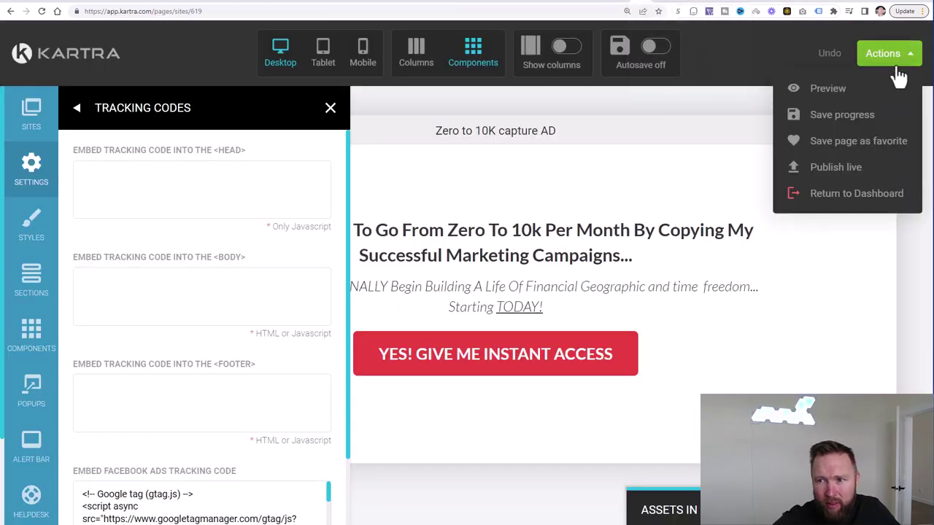
pyautogui.click(855, 193)
pyautogui.click(615, 78)
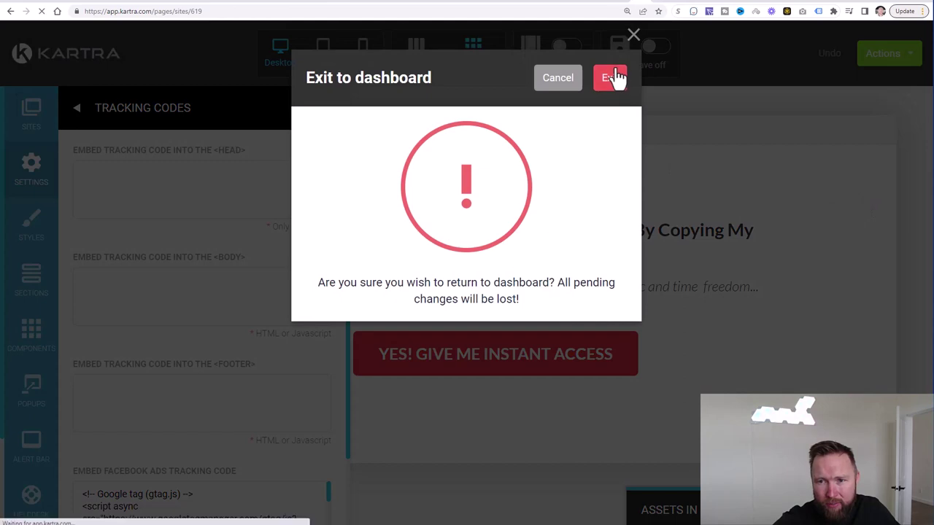
pyautogui.scroll(-2, 594, 350)
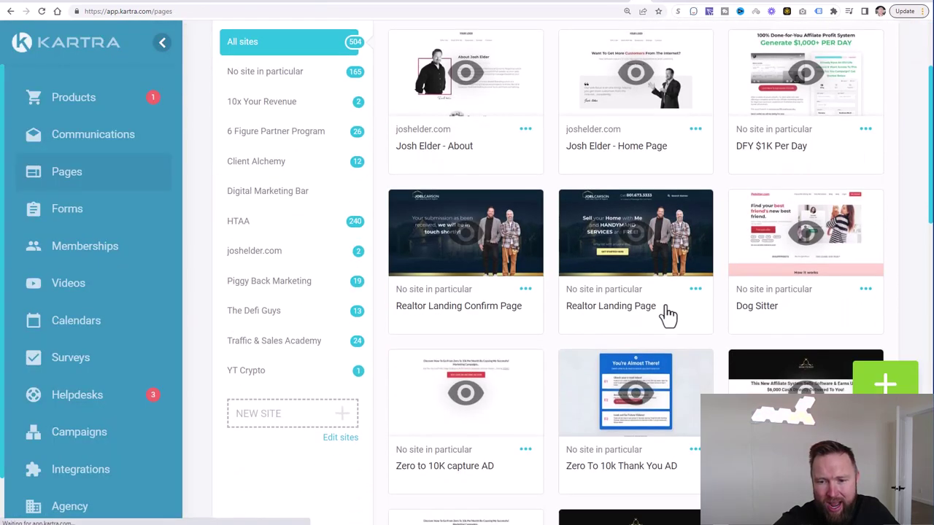
pyautogui.scroll(-2, 521, 377)
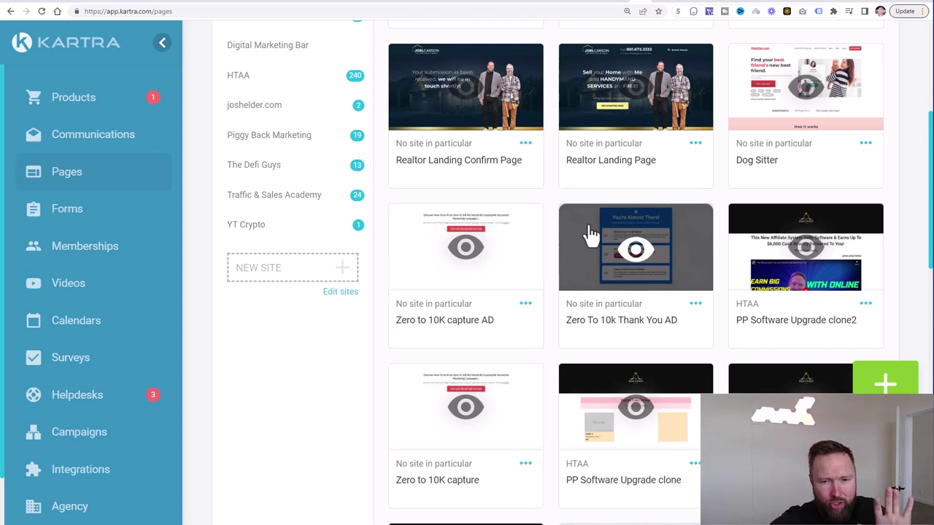
# Step: Open Kartra's form analytics and examine the opt-in ratio and daily subscriptions of the Zero To 10K List AD and Zero To 10K List forms
pyautogui.click(87, 223)
pyautogui.click(340, 51)
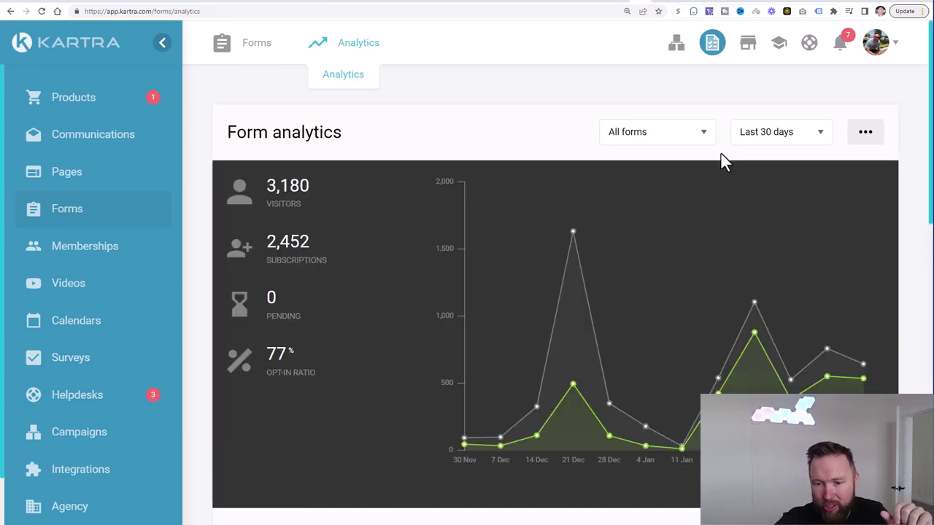
pyautogui.scroll(-5, 721, 153)
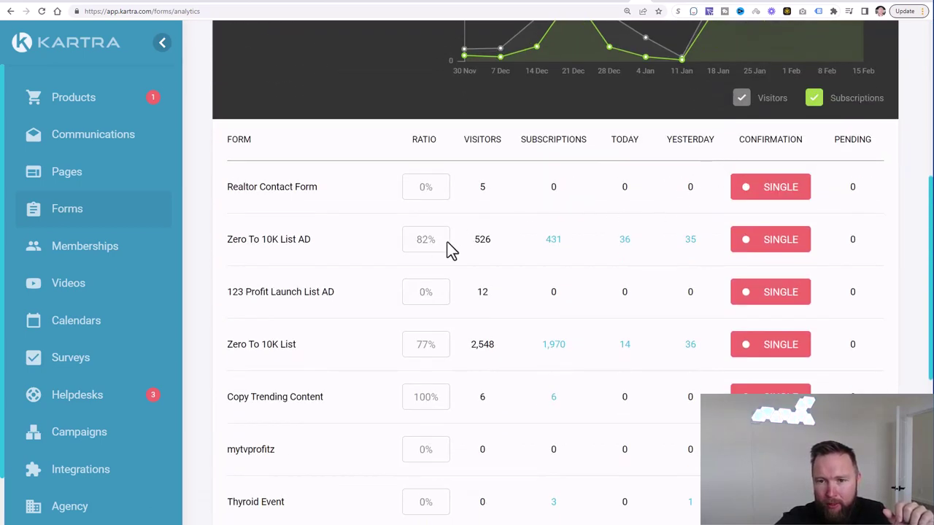
pyautogui.moveTo(617, 239); pyautogui.dragTo(709, 243)
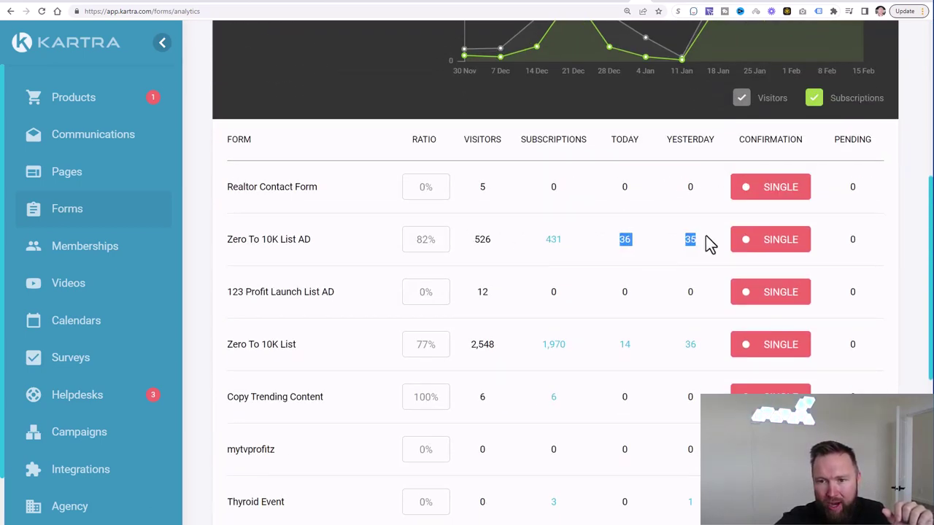
pyautogui.moveTo(613, 352); pyautogui.dragTo(704, 350)
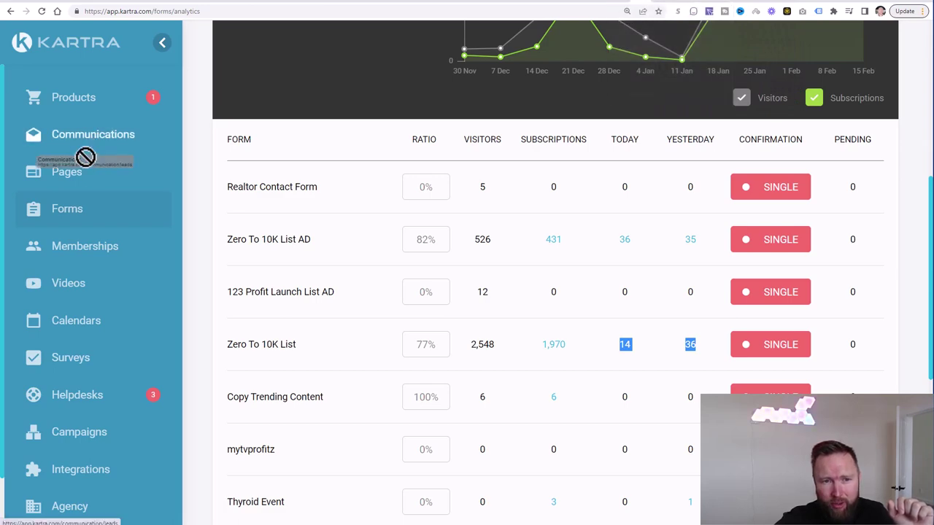
# Step: Return to the Kartra pages list and copy the direct page link of the Zero to 10K capture AD page
pyautogui.click(79, 178)
pyautogui.scroll(-4, 556, 167)
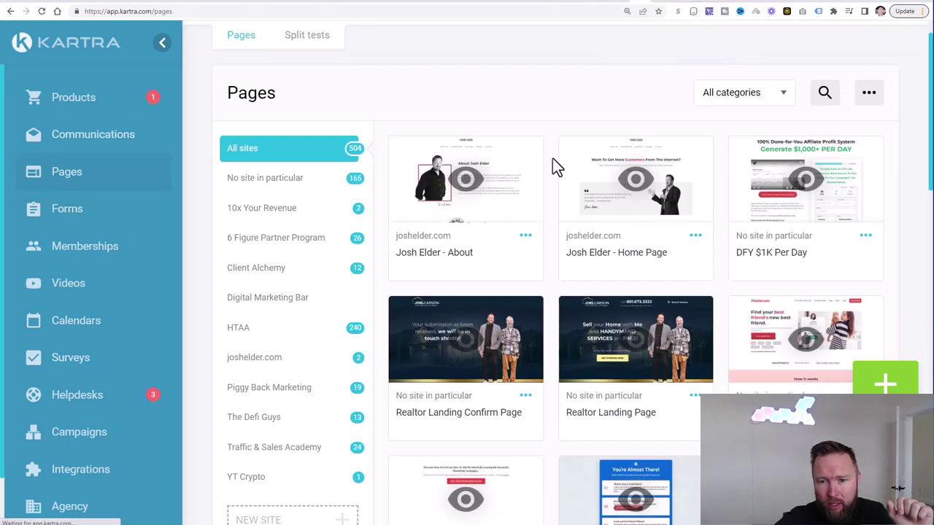
pyautogui.click(525, 304)
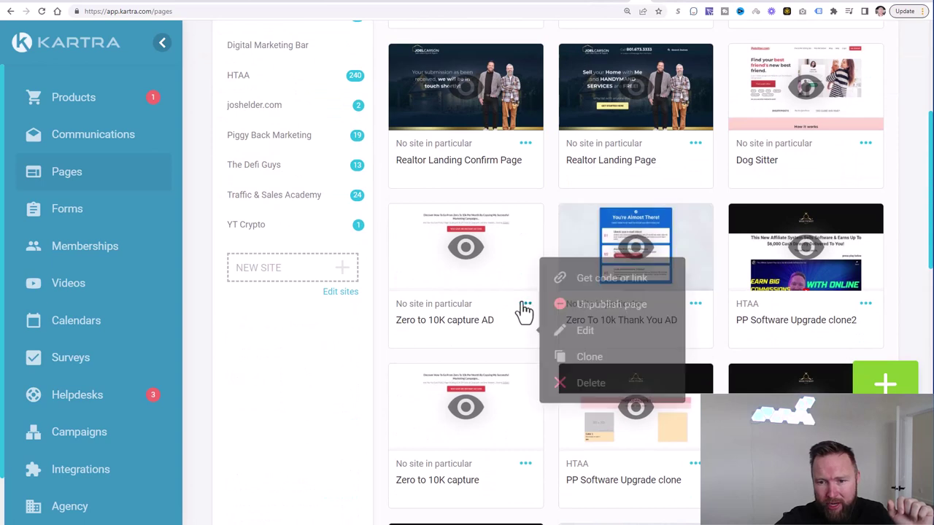
pyautogui.click(581, 277)
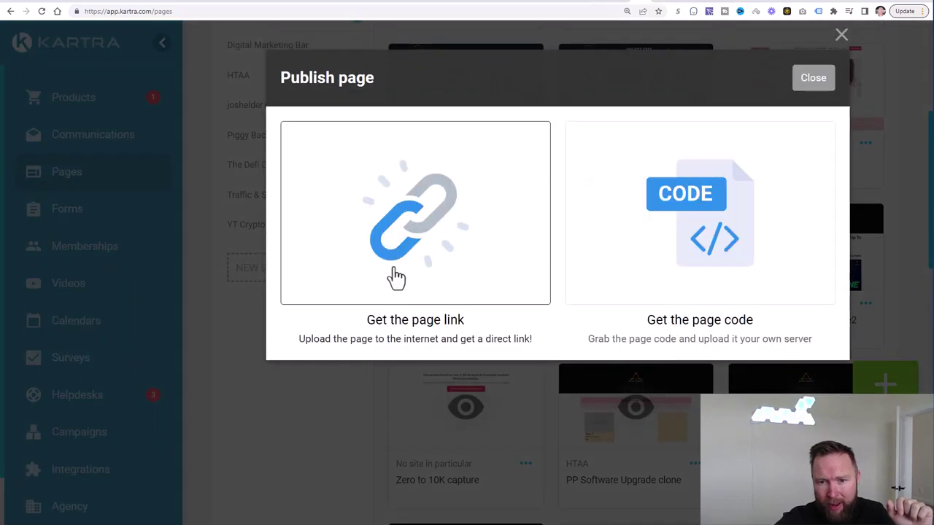
pyautogui.click(391, 277)
pyautogui.moveTo(475, 411); pyautogui.dragTo(273, 412)
pyautogui.hotkey('ctrl', 'c')
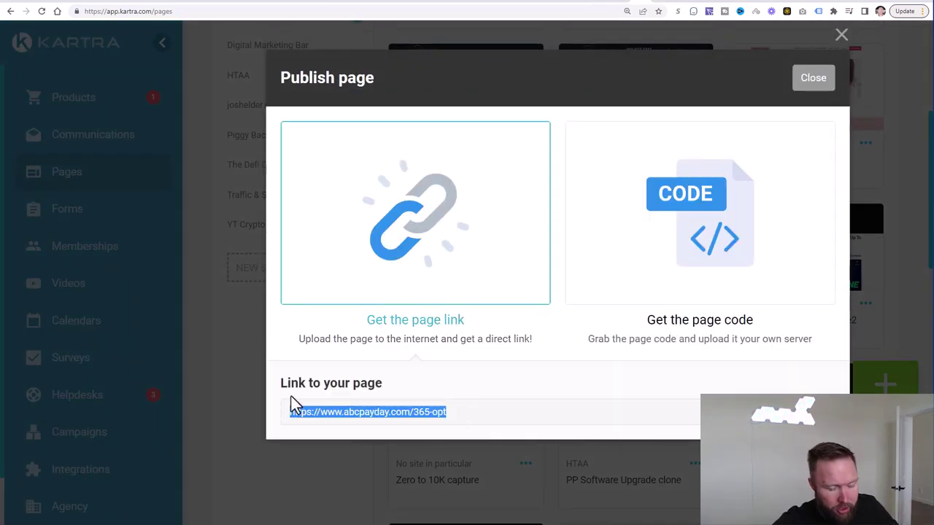
pyautogui.click(699, 4)
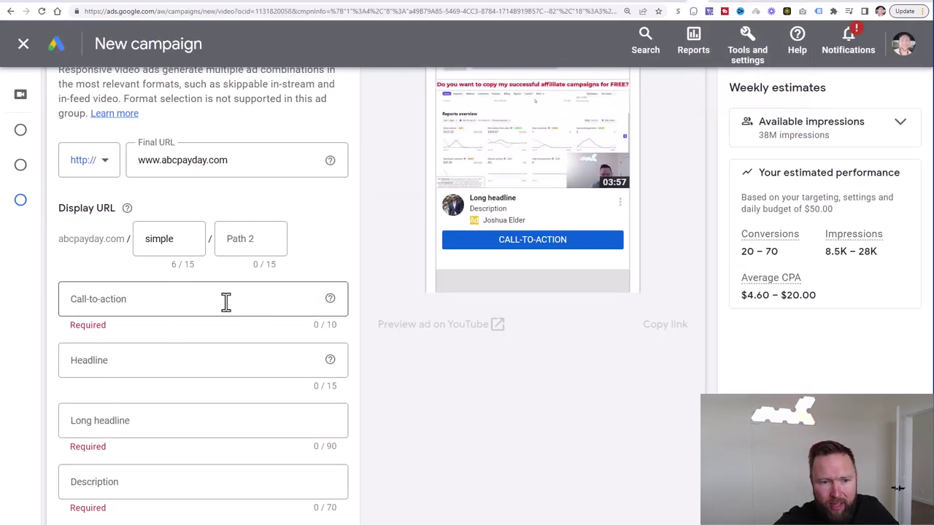
pyautogui.click(173, 356)
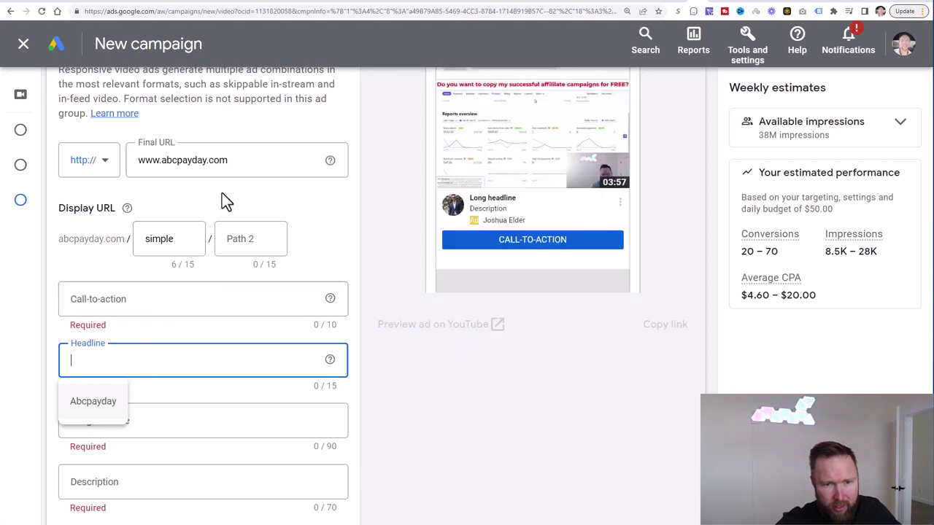
pyautogui.tripleClick(218, 162)
pyautogui.hotkey('ctrl', 'v')
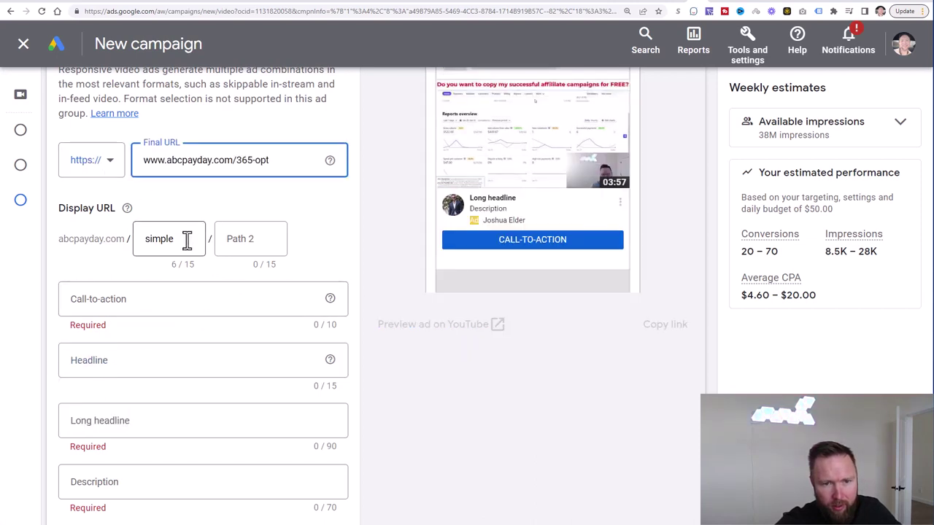
pyautogui.moveTo(187, 241); pyautogui.dragTo(132, 241)
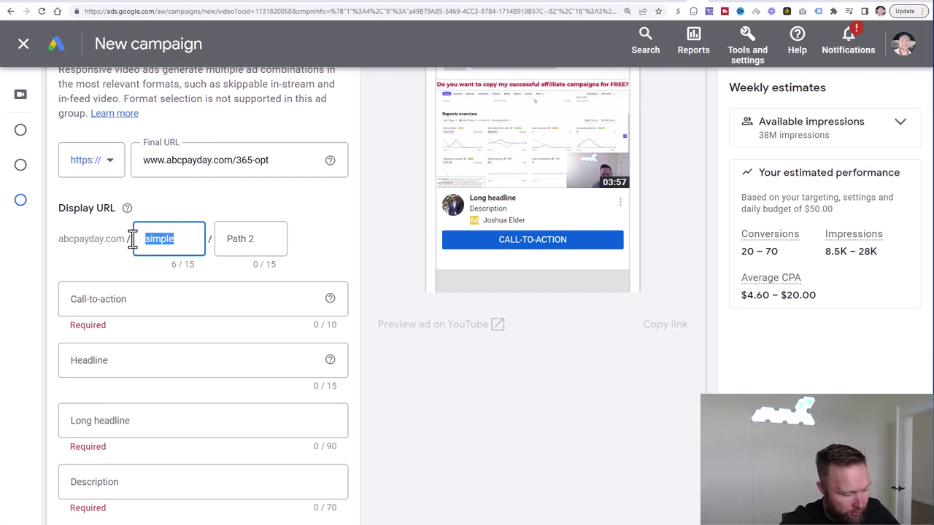
pyautogui.write('365-')
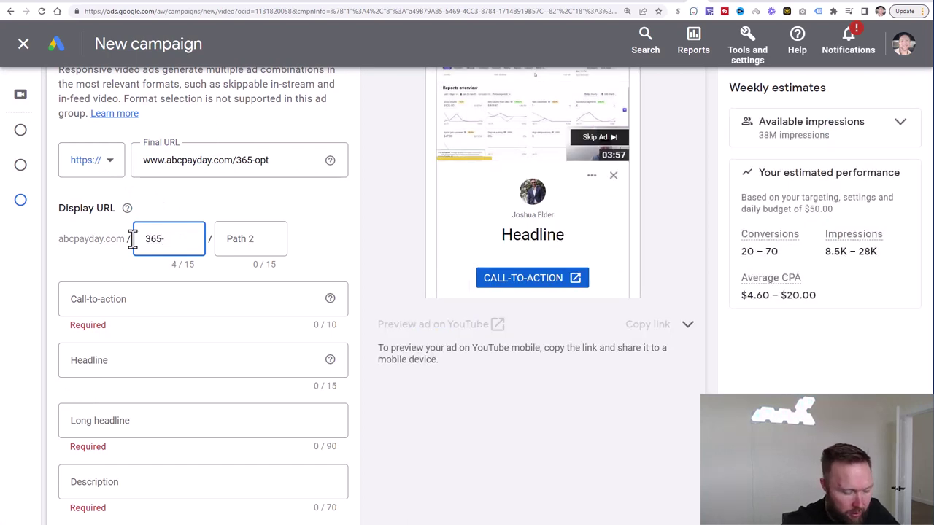
pyautogui.write('opt')
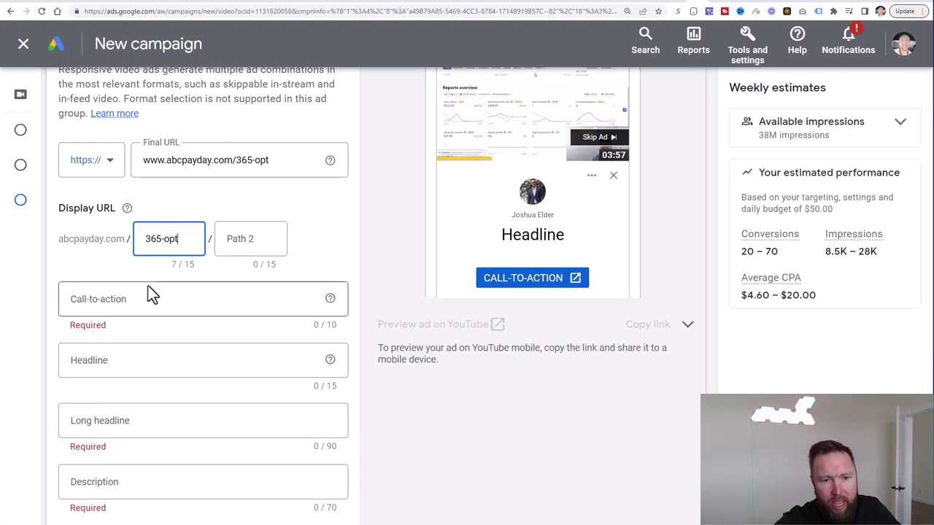
# Step: Choose "Sign up" as the ad's call-to-action and enter "Zero To 10k" as the headline
pyautogui.click(149, 298)
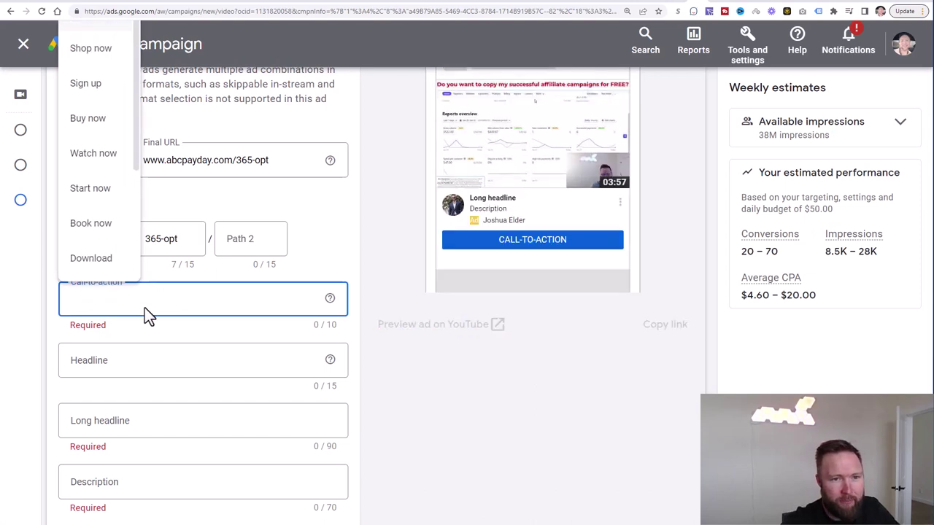
pyautogui.click(82, 84)
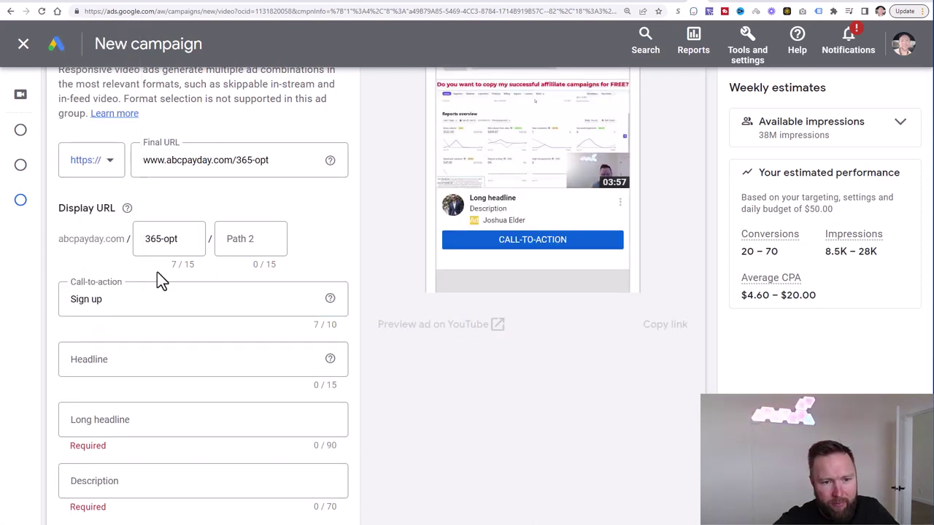
pyautogui.click(140, 355)
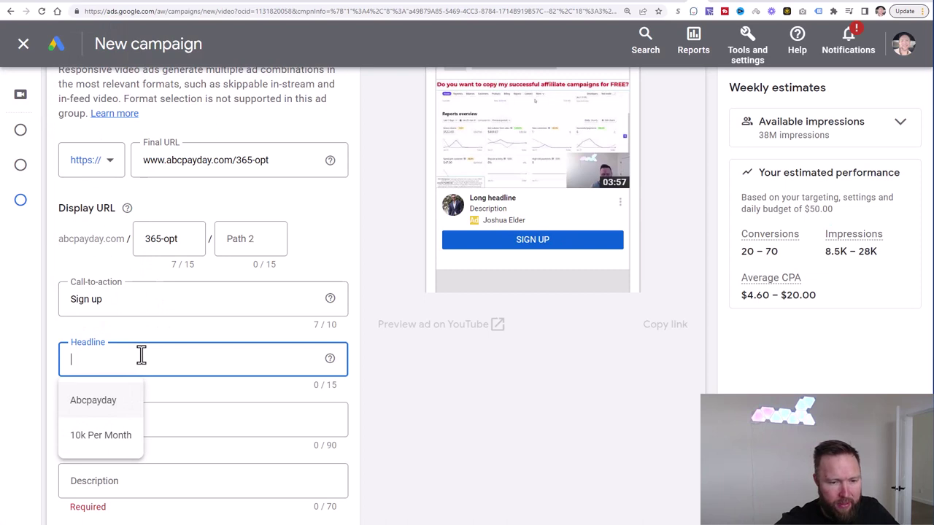
pyautogui.scroll(-1, 435, 399)
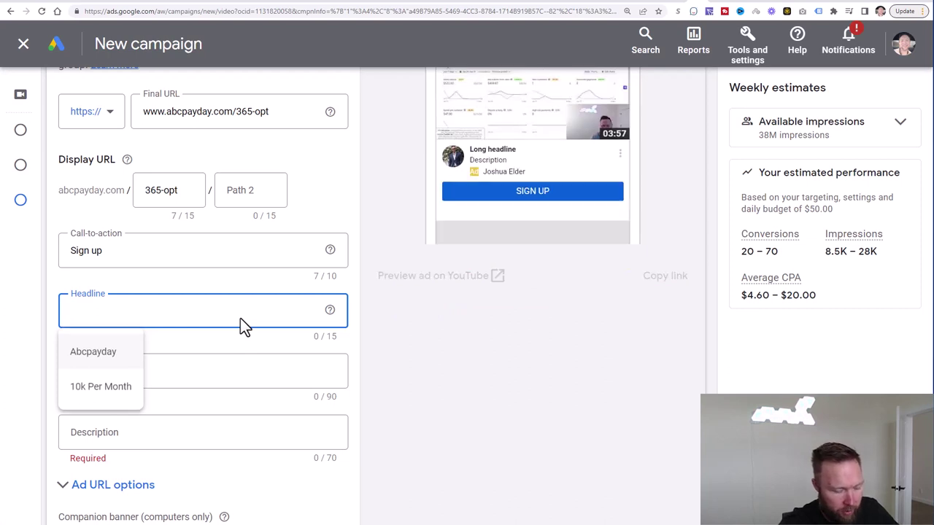
pyautogui.write('Zero To 10')
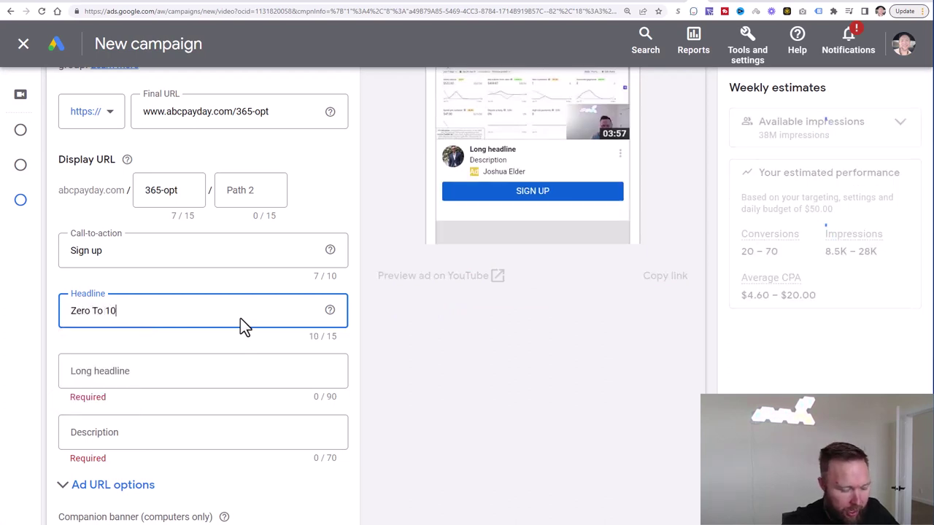
pyautogui.write('k')
# Step: Enter "learn how to create passive income" as the long headline and "using a proven business model" as the description
pyautogui.click(275, 366)
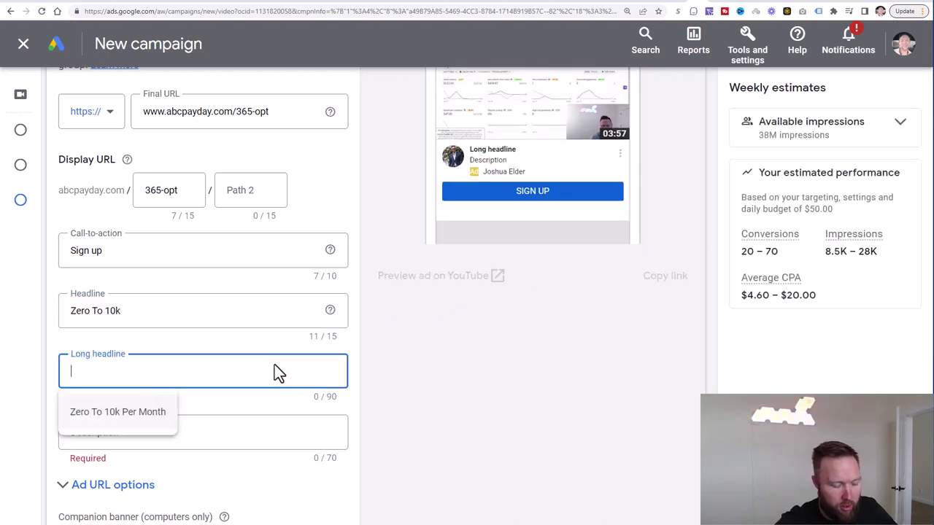
pyautogui.write('learn ')
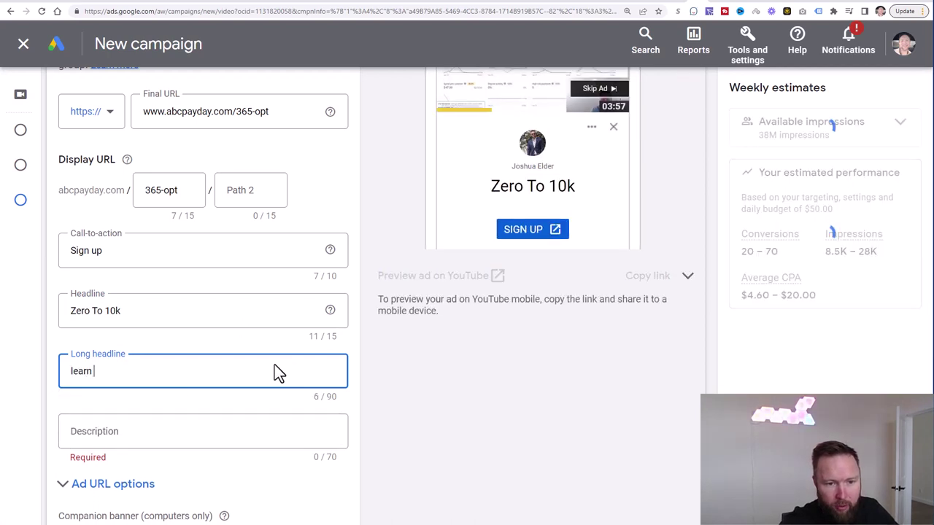
pyautogui.write('how to create ')
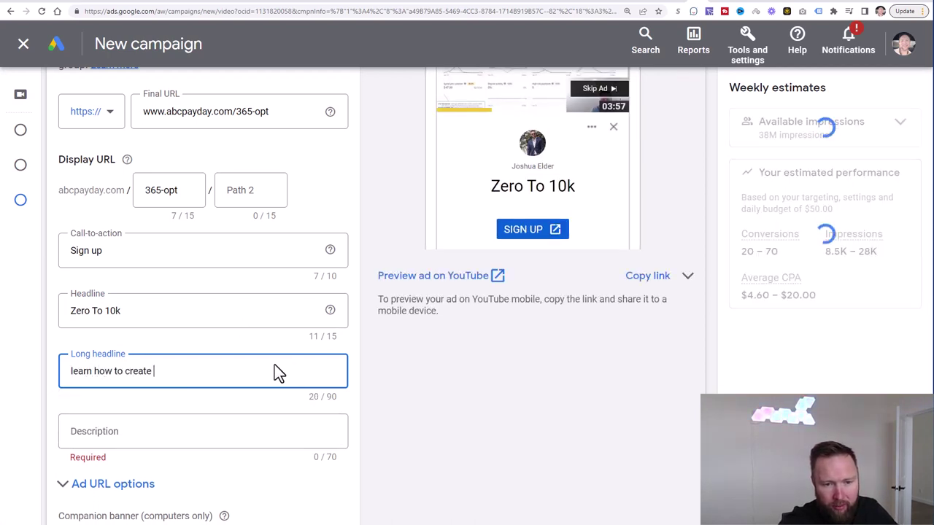
pyautogui.write('passive income')
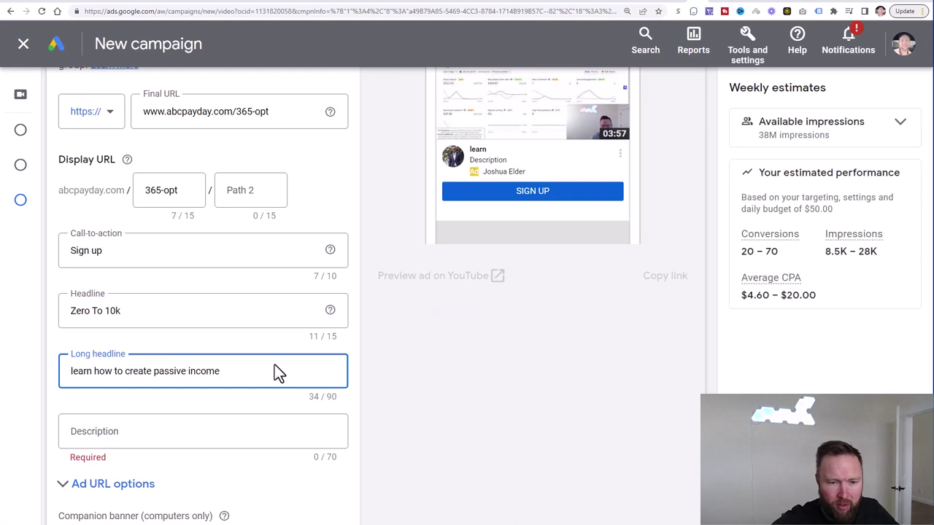
pyautogui.click(176, 435)
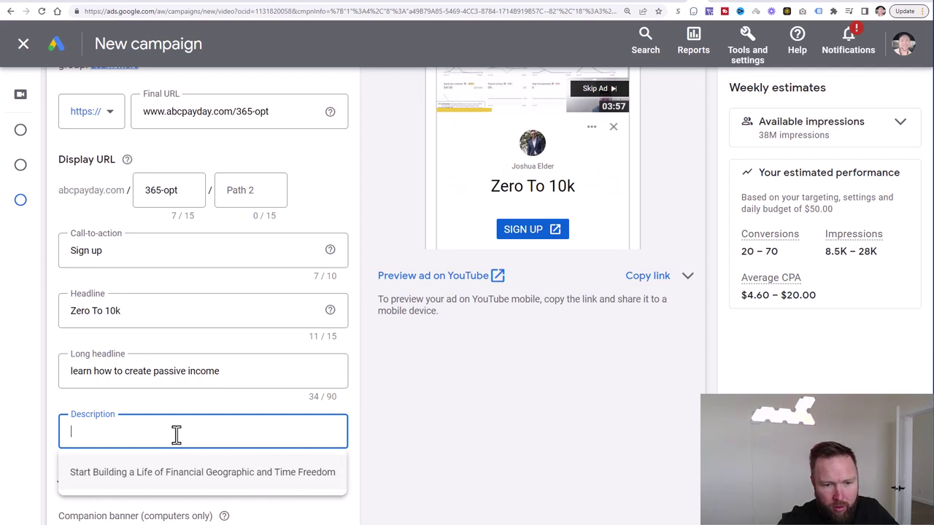
pyautogui.write('using a proven bu')
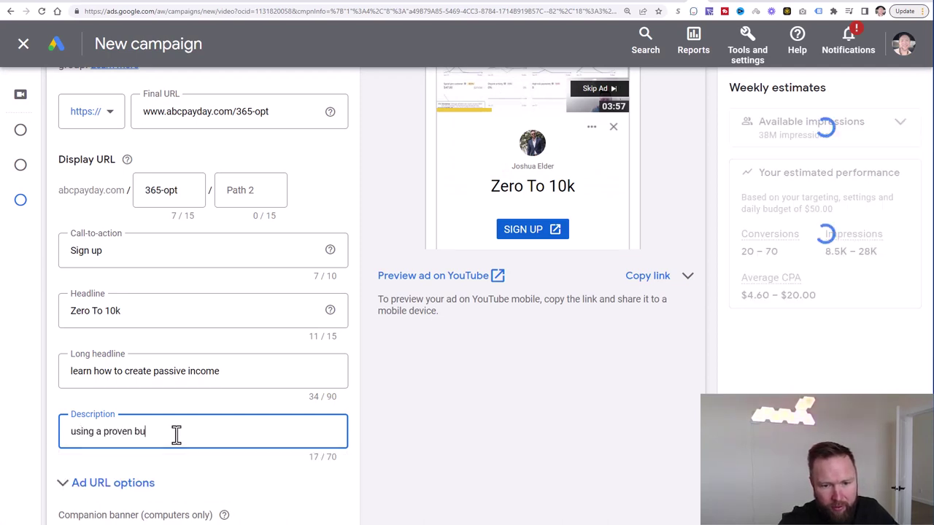
pyautogui.write('siness model')
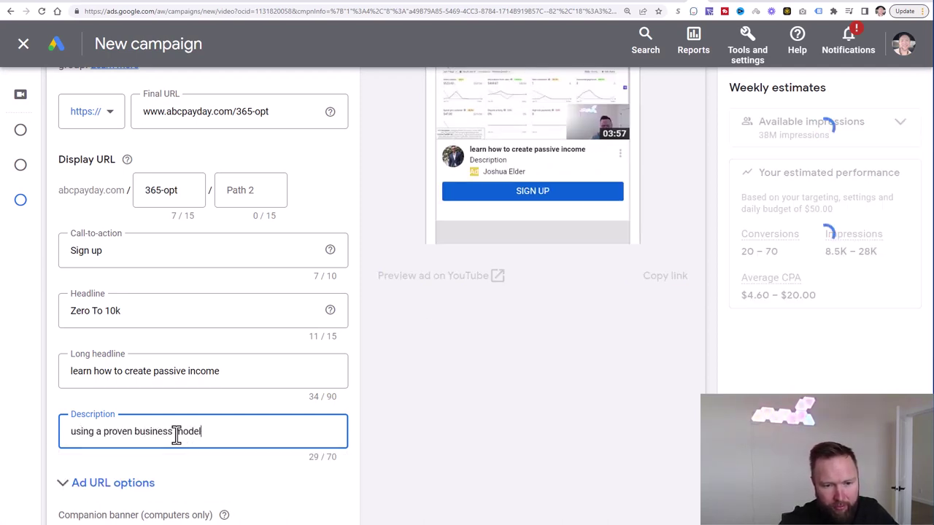
# Step: Review the finished video ad settings, create the campaign, and continue to the campaign view
pyautogui.scroll(2, 510, 386)
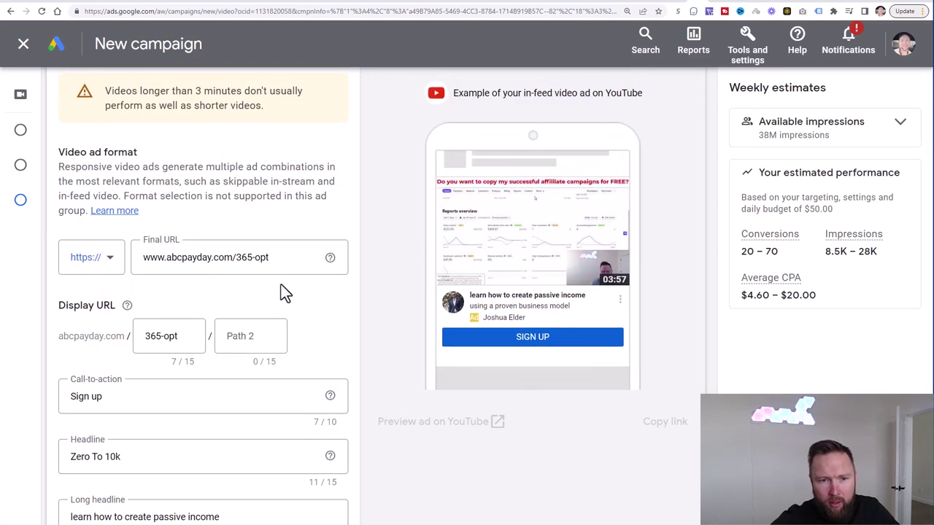
pyautogui.scroll(1, 323, 292)
pyautogui.scroll(-5, 321, 285)
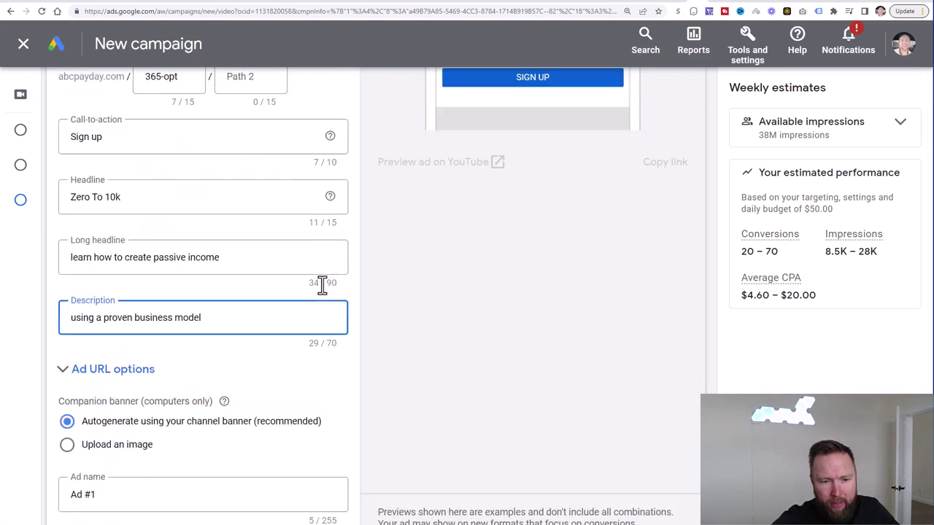
pyautogui.scroll(-1, 321, 285)
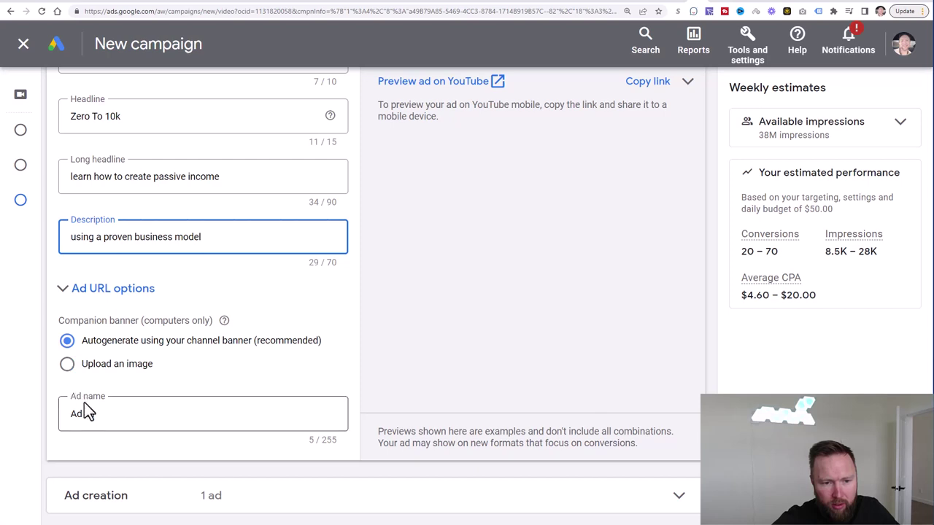
pyautogui.scroll(-1, 386, 318)
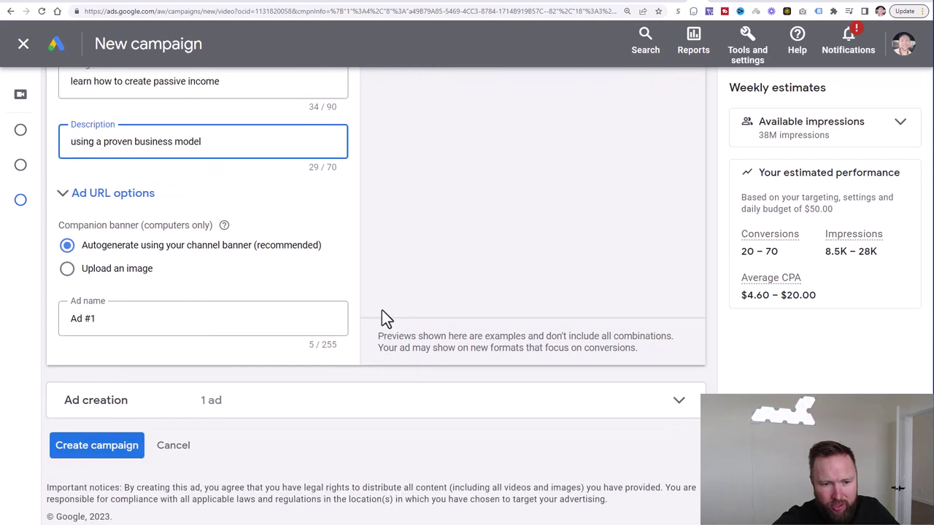
pyautogui.click(120, 452)
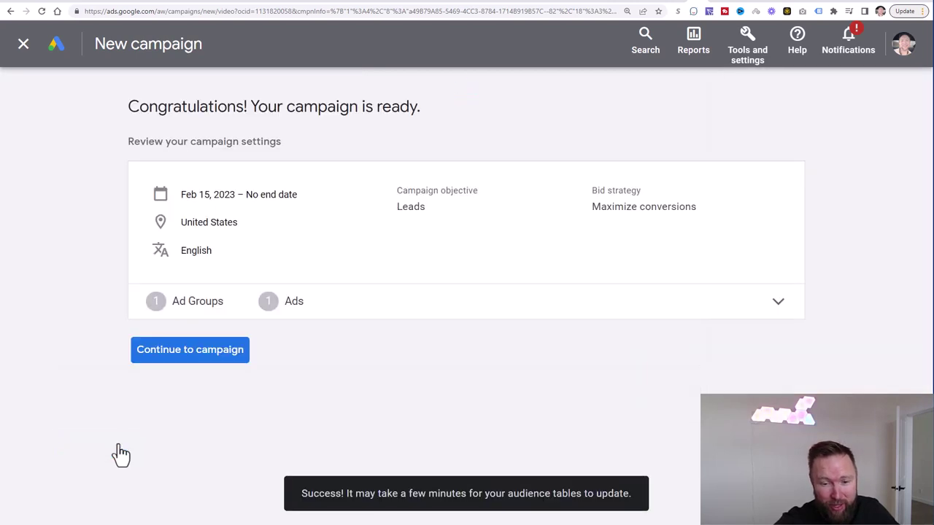
pyautogui.click(183, 352)
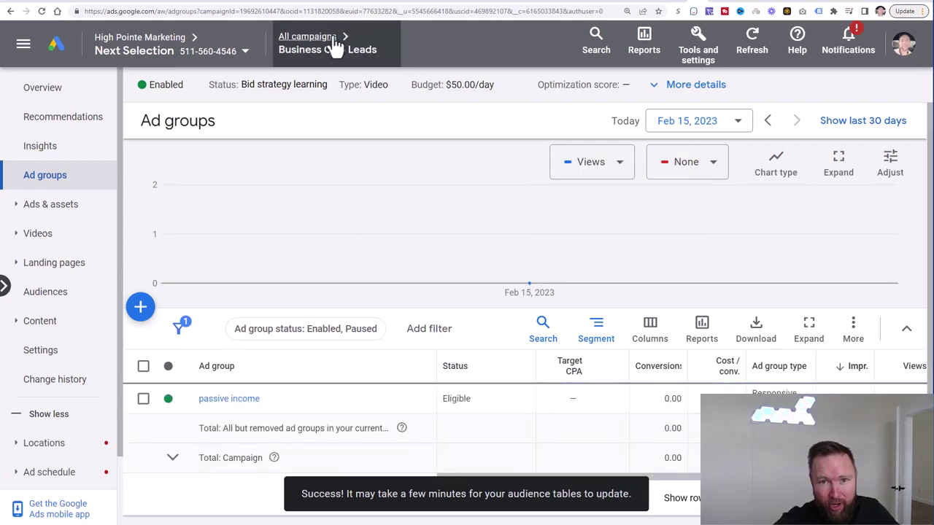
# Step: Open the list of all campaigns and examine the cost and conversion columns for each campaign
pyautogui.click(335, 45)
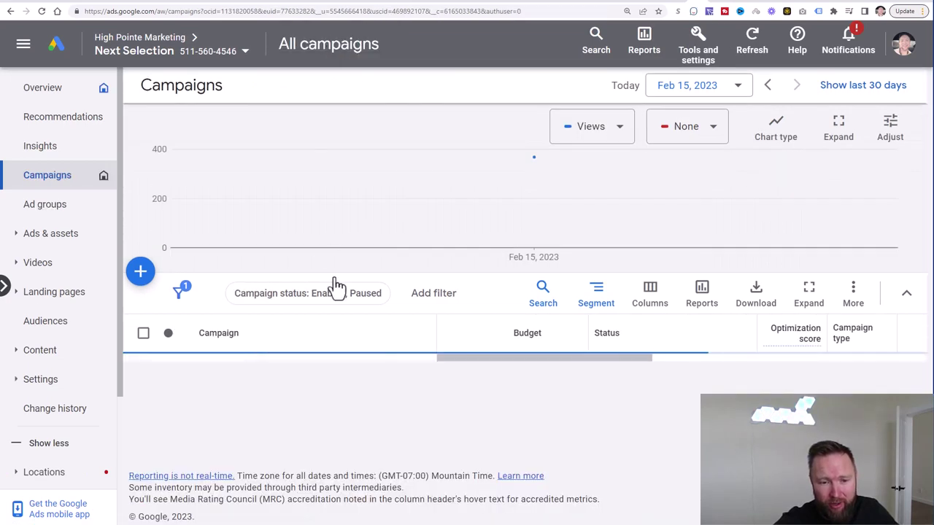
pyautogui.scroll(-2, 460, 432)
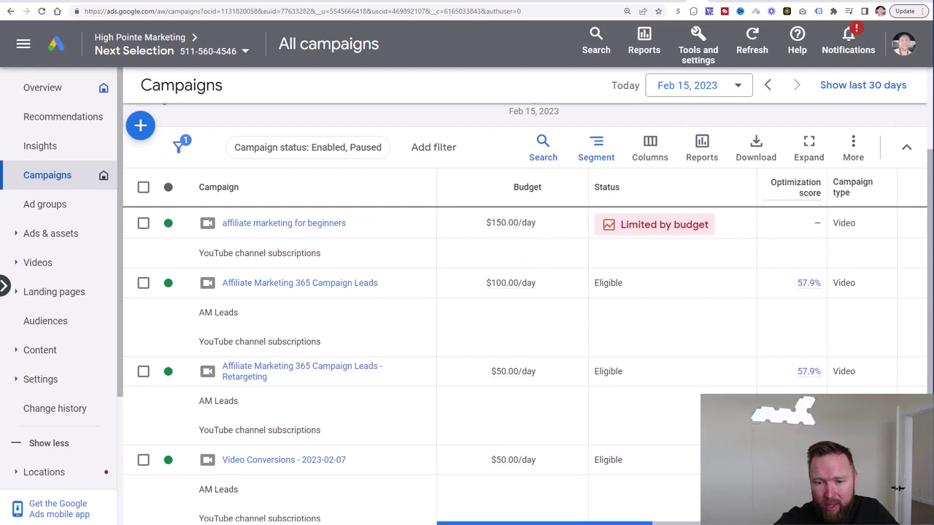
pyautogui.moveTo(530, 524); pyautogui.dragTo(584, 524)
pyautogui.scroll(-2, 360, 461)
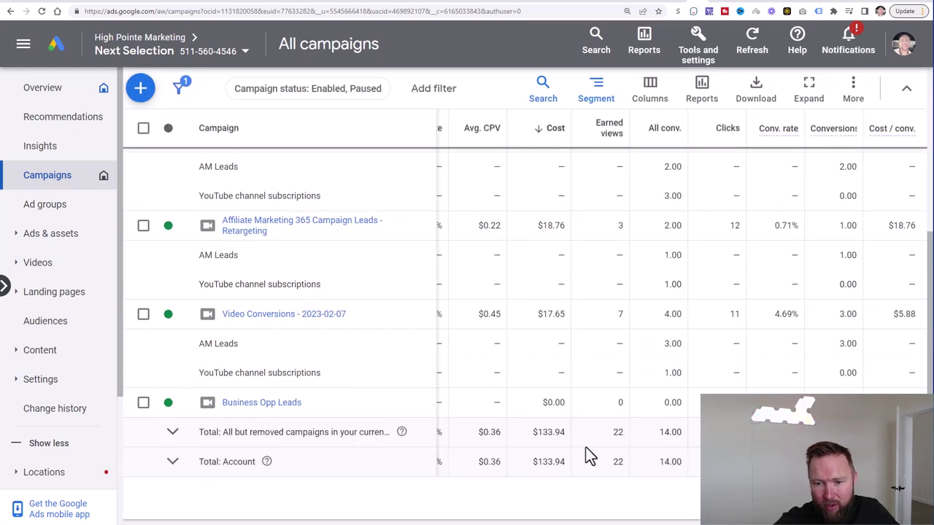
# Step: Compare the AM Leads and YouTube channel subscription conversions across the campaigns with the totals below them
pyautogui.scroll(2, 556, 418)
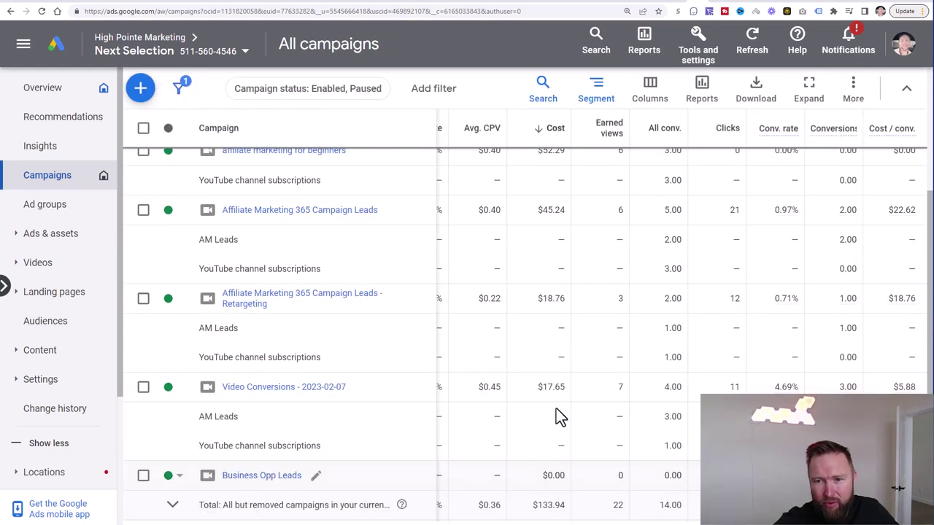
pyautogui.scroll(-2, 559, 418)
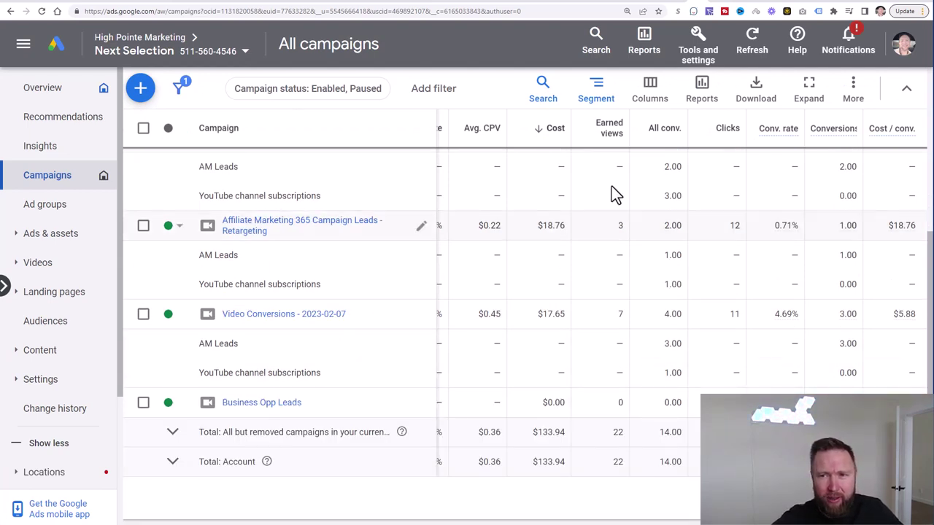
pyautogui.scroll(1, 552, 343)
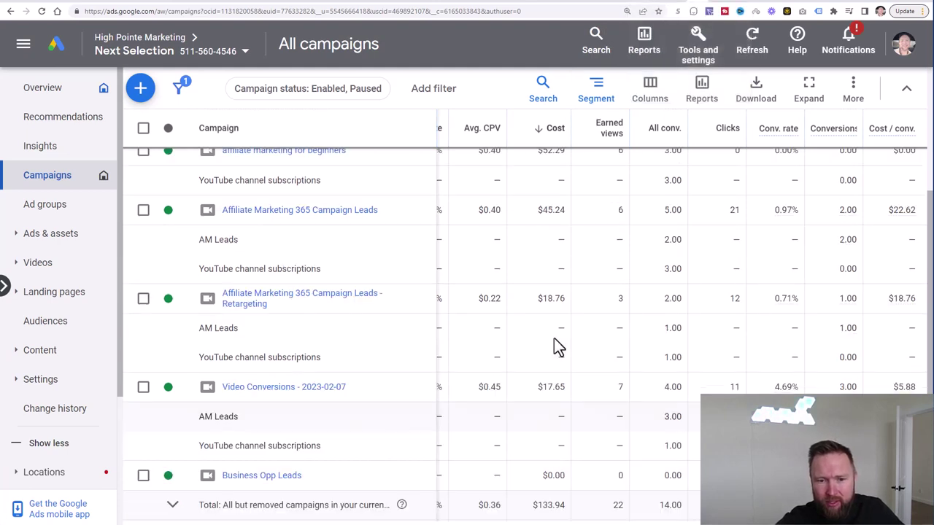
pyautogui.scroll(-1, 552, 343)
pyautogui.scroll(1, 552, 344)
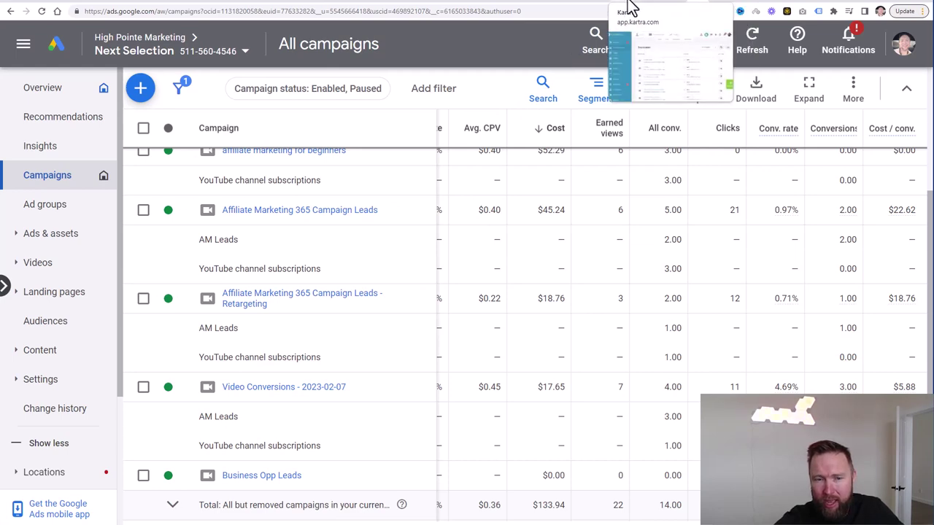
# Step: Switch to Kartra, open the form analytics, and examine today's subscriptions for the Zero To 10K List AD form
pyautogui.click(628, 6)
pyautogui.click(94, 212)
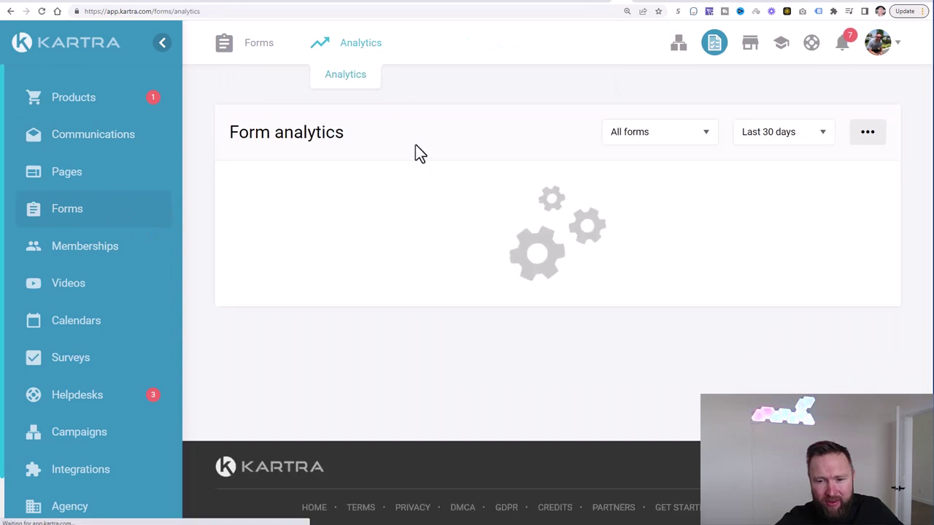
pyautogui.scroll(-1, 703, 298)
pyautogui.scroll(-3, 701, 291)
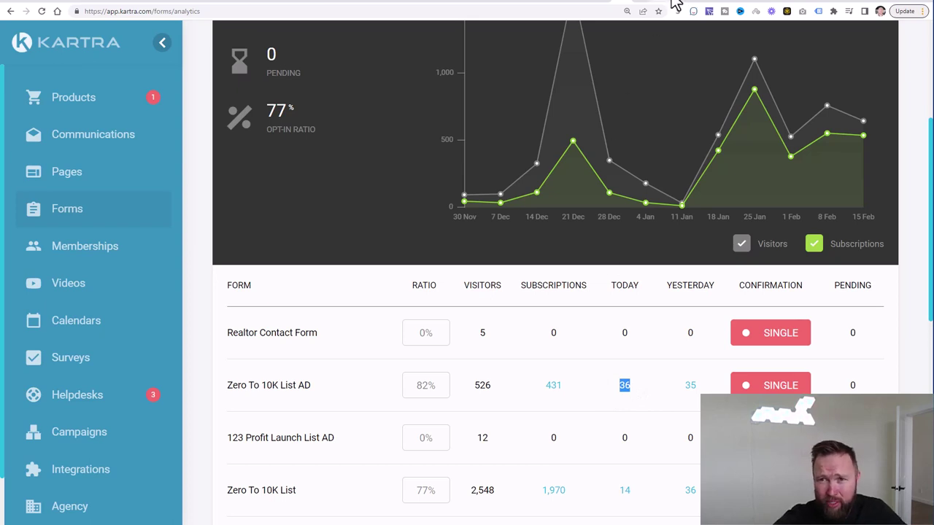
# Step: Return to Google Ads and review the campaign totals and the per-campaign results against the Kartra subscriptions
pyautogui.click(697, 4)
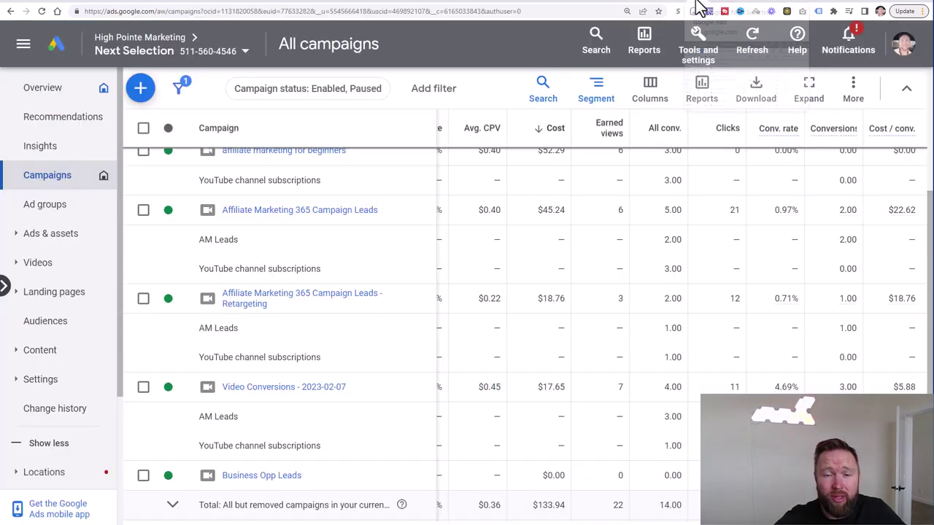
pyautogui.scroll(-2, 505, 325)
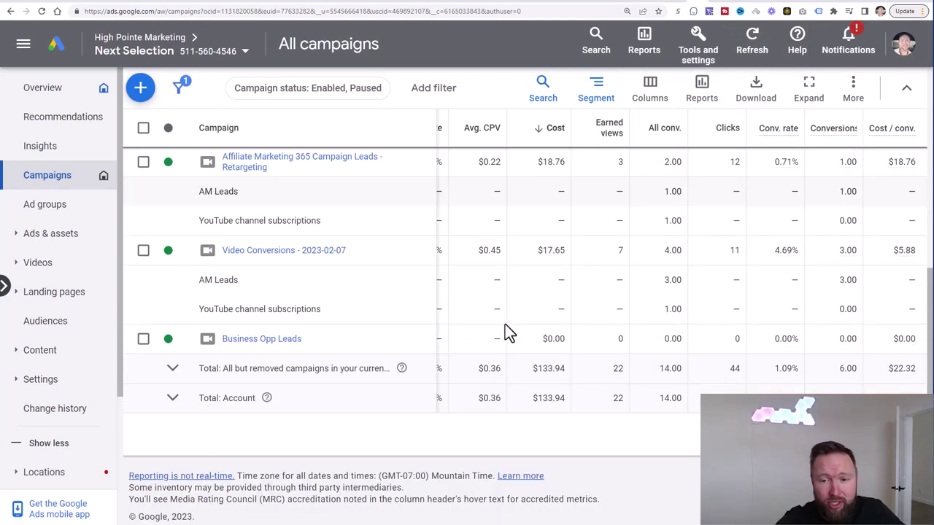
pyautogui.scroll(5, 505, 324)
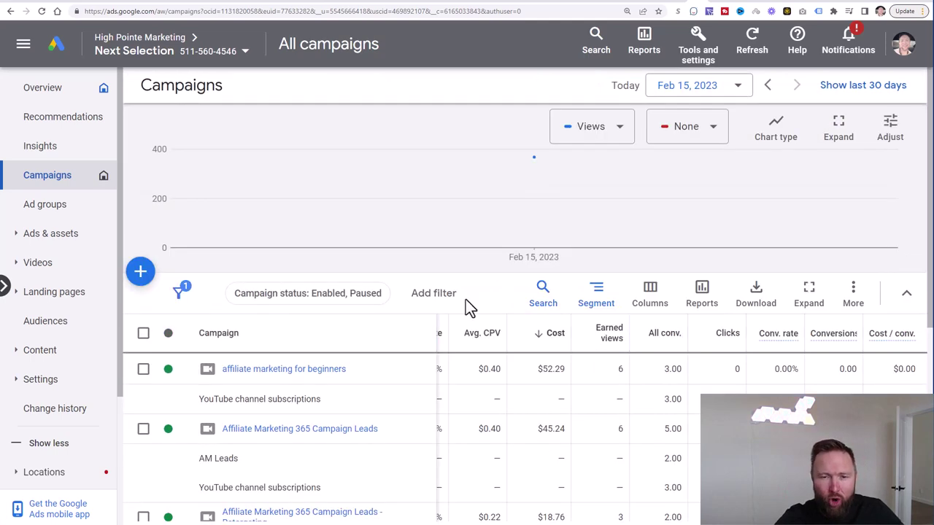